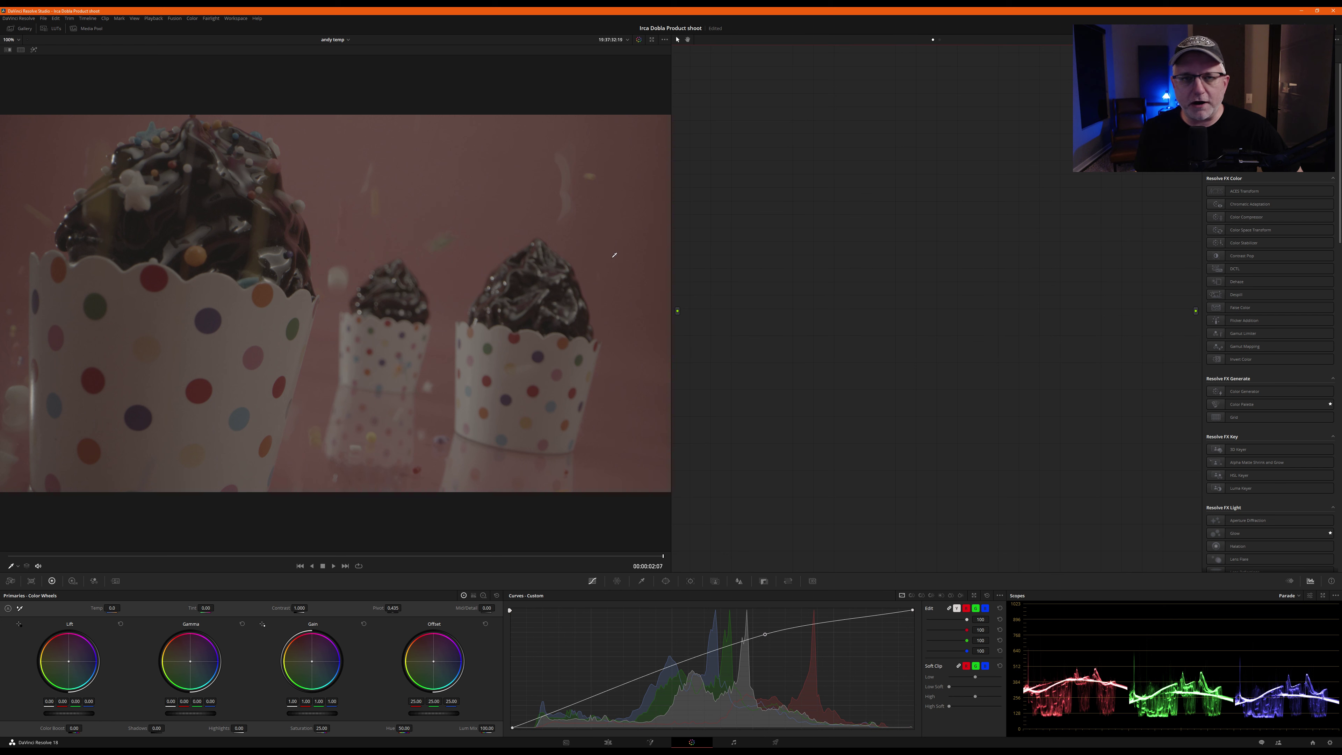
Set the project's color science to DaVinci YRGB Color Managed and save the project settings.
left_click(1331, 743)
left_click(667, 131)
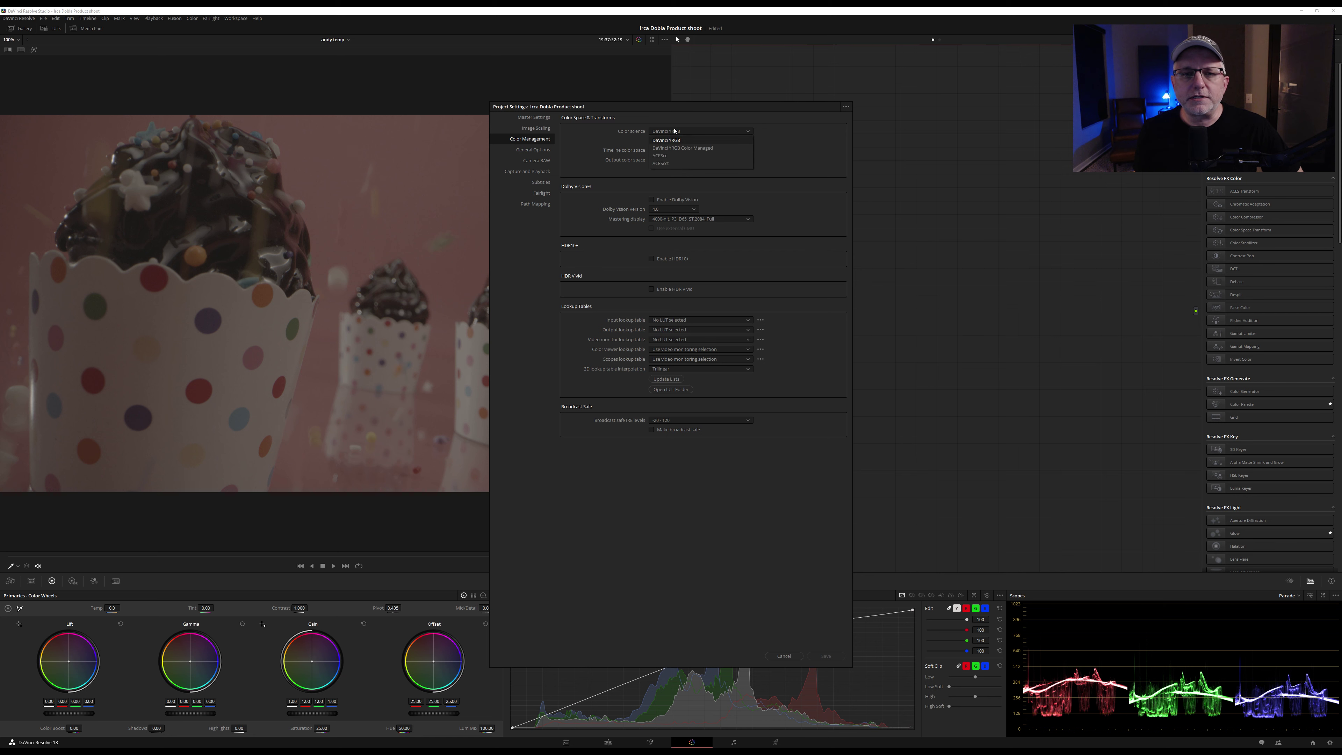
left_click(660, 148)
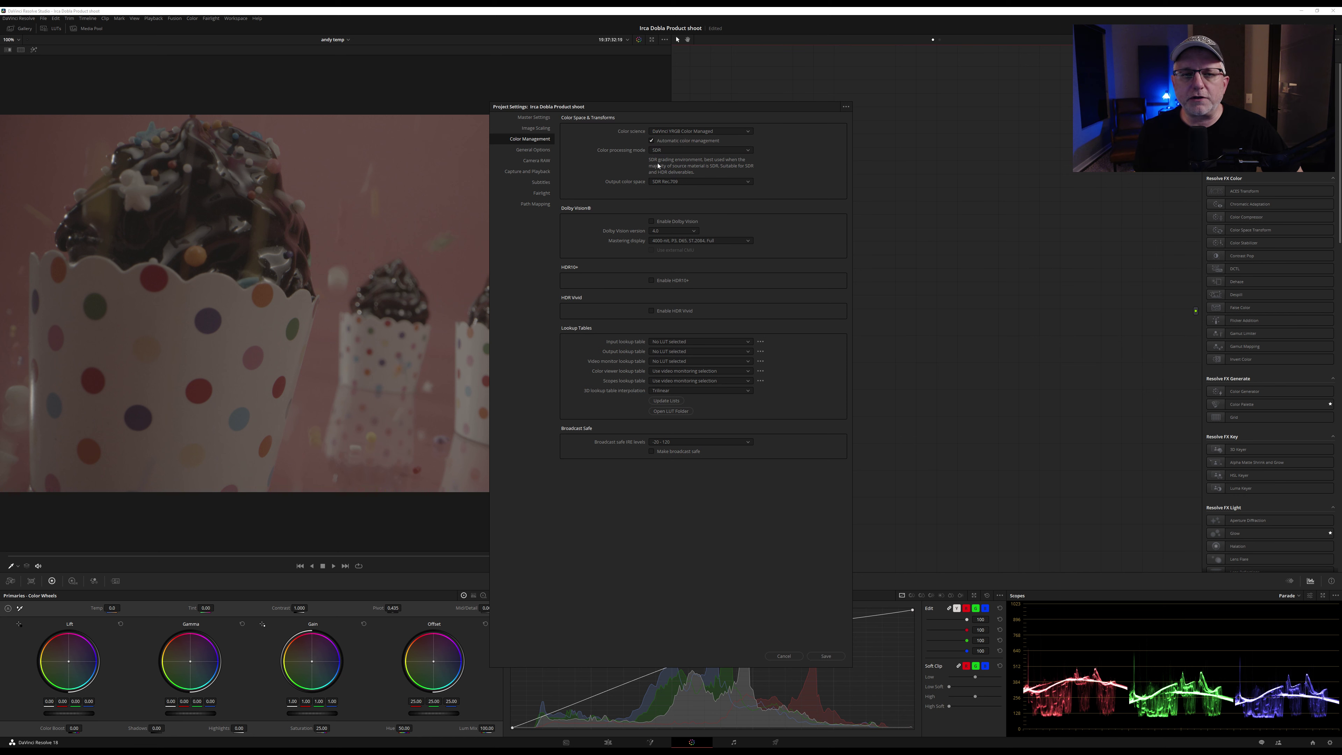
left_click(825, 656)
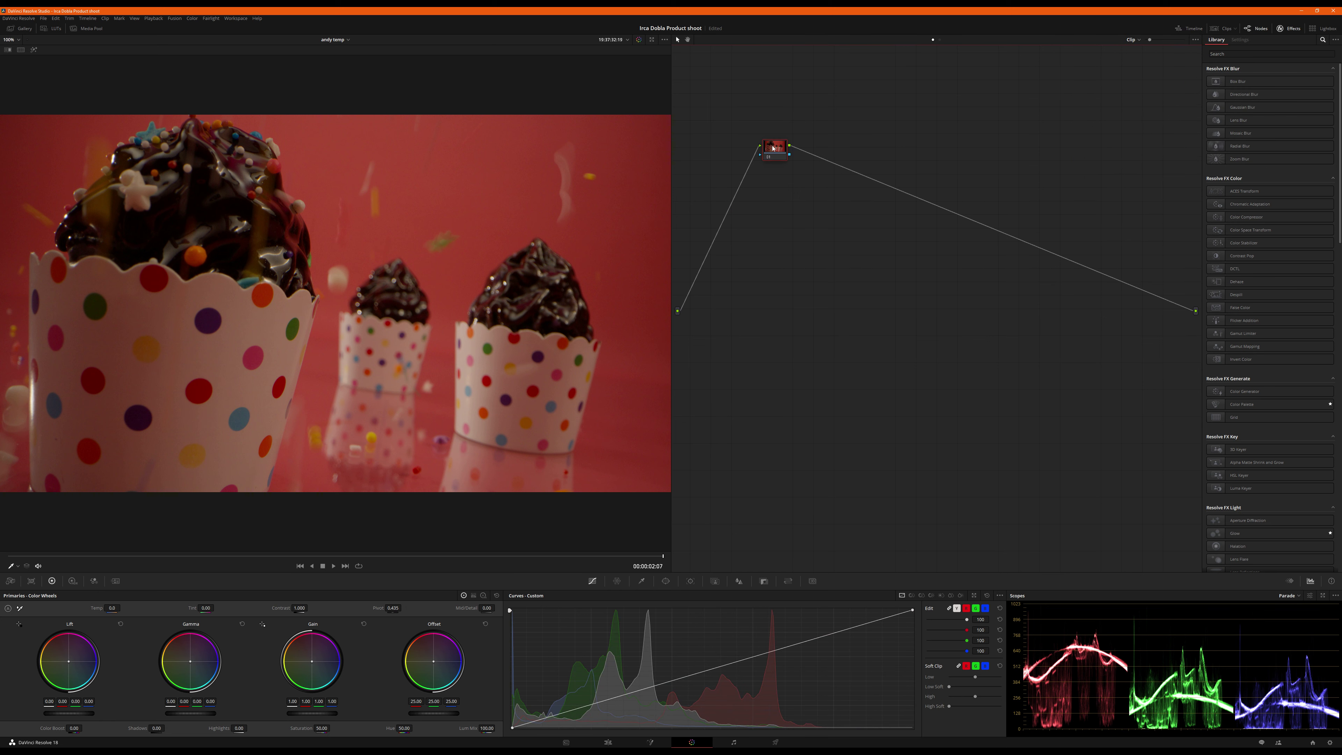
Place the first node beside the graph's source input and label it for noise reduction.
left_click_drag(773, 148, 722, 291)
right_click(733, 306)
key("Escape")
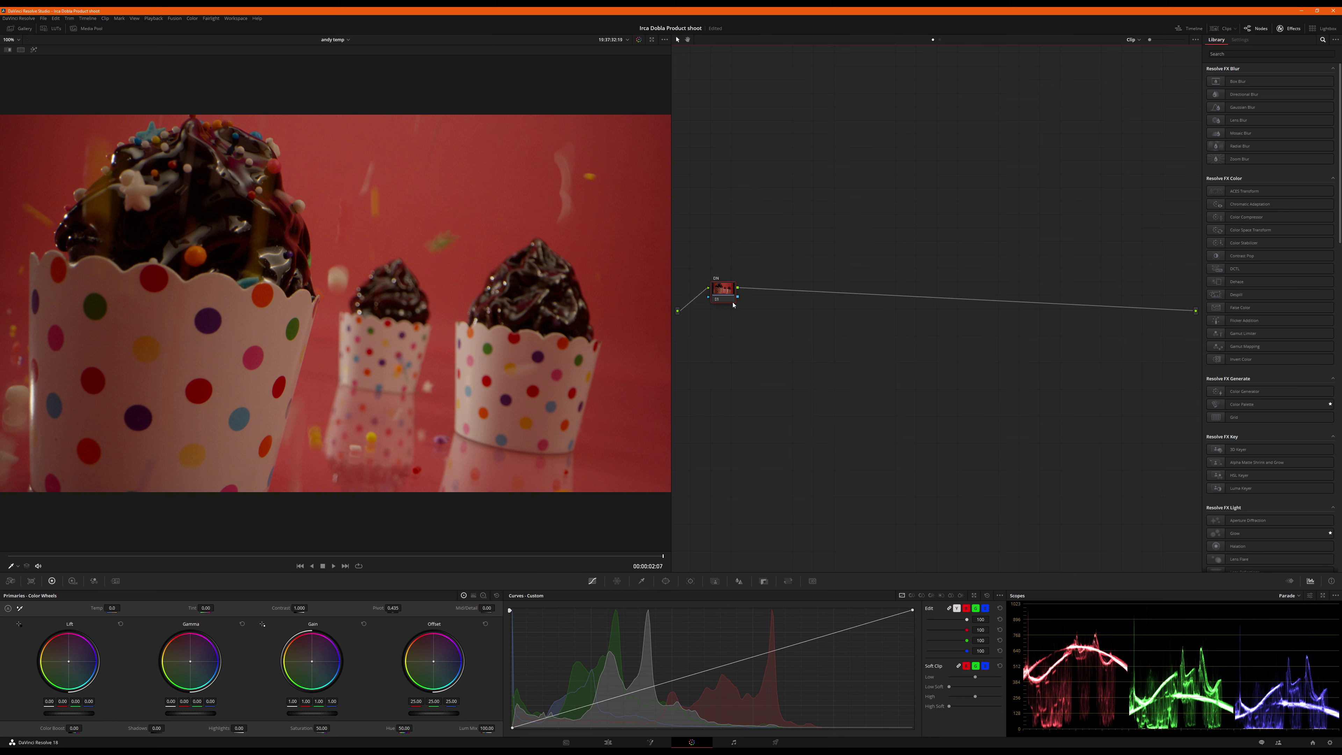
Apply noise reduction with 1 temporal frame, temporal thresholds of 15, a Small motion range and slightly raised spatial luma and chroma thresholds.
left_click(116, 581)
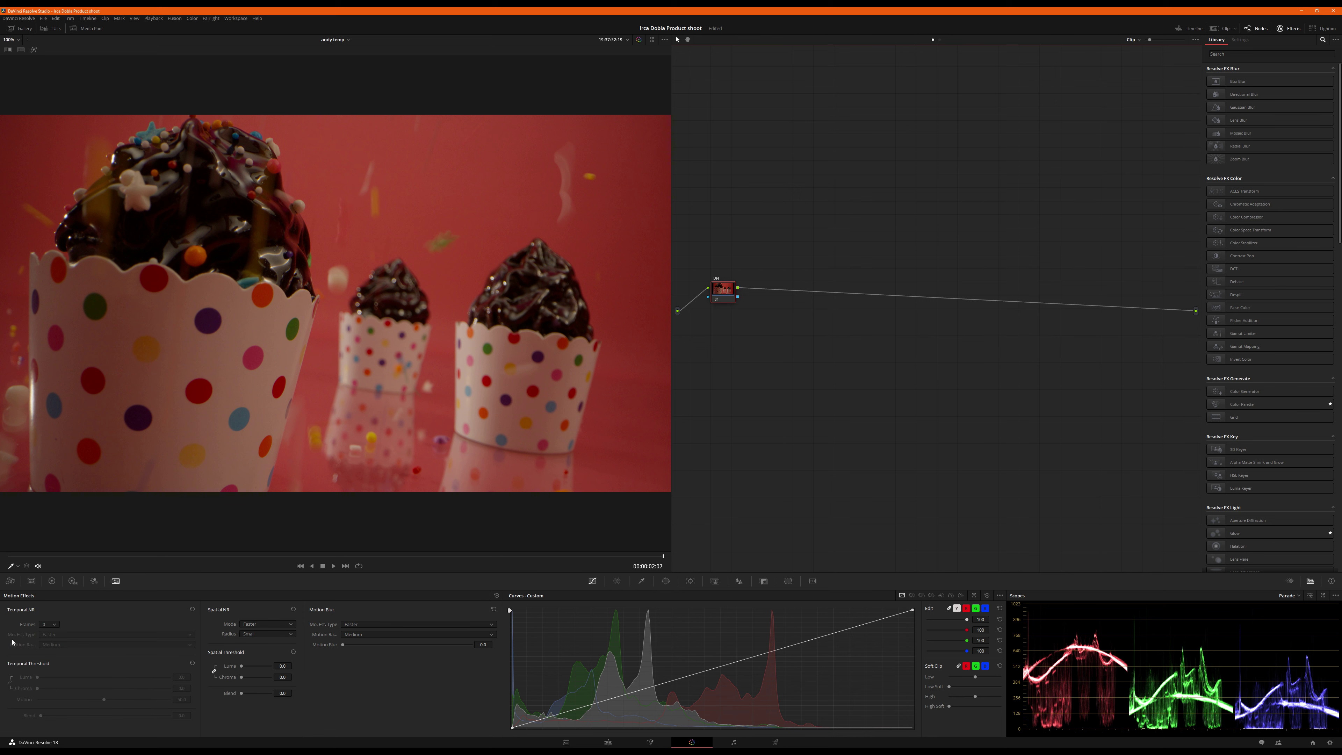
left_click(54, 625)
left_click(51, 642)
left_click_drag(180, 677, 188, 677)
left_click(111, 645)
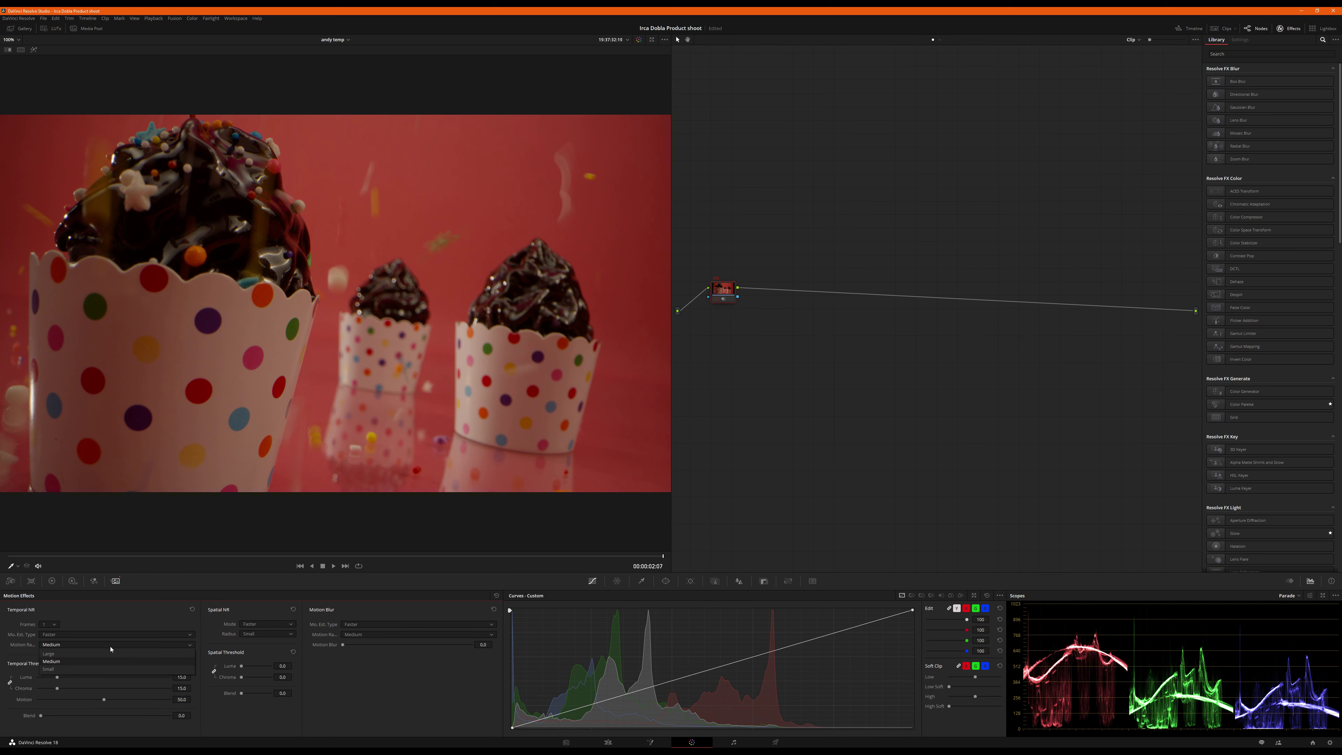
left_click(103, 670)
left_click_drag(281, 666, 280, 665)
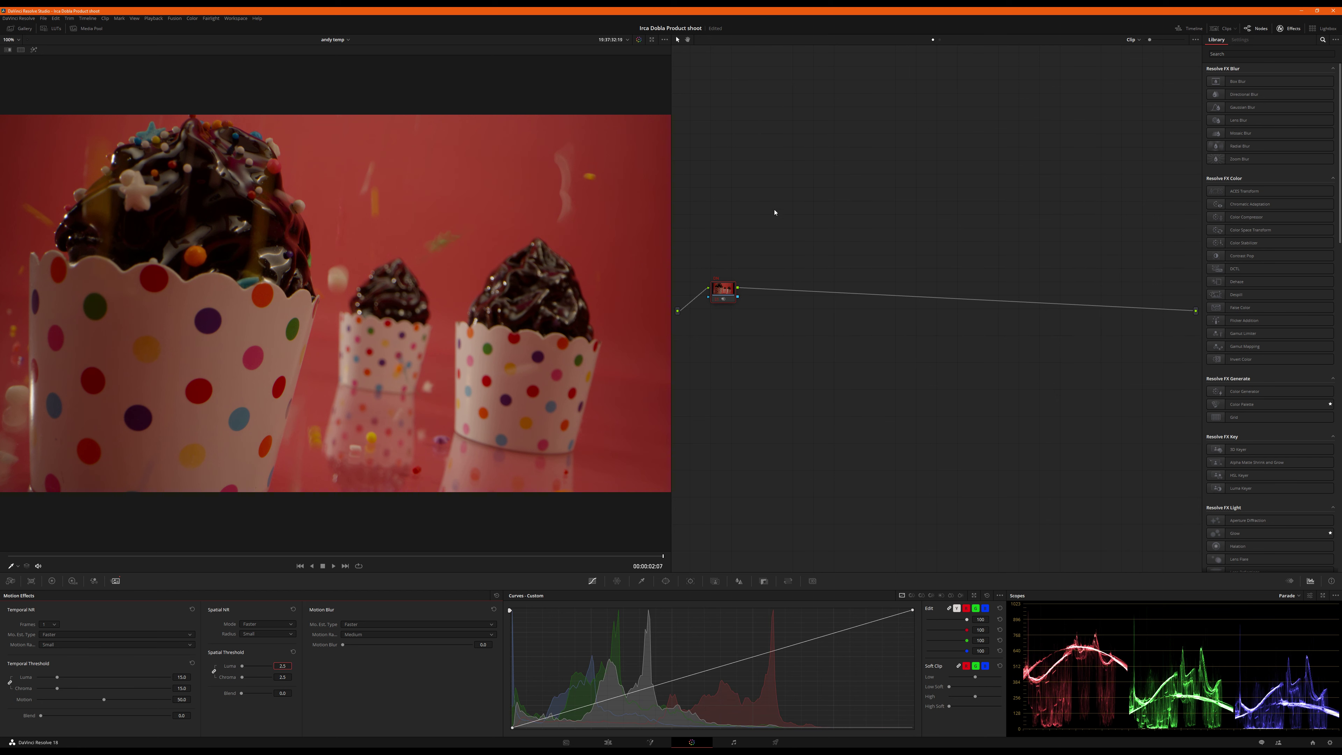
Add a serial node below the noise reduction node, tidy both nodes' positions, and label the new one Exp / Con.
left_click_drag(723, 292, 721, 287)
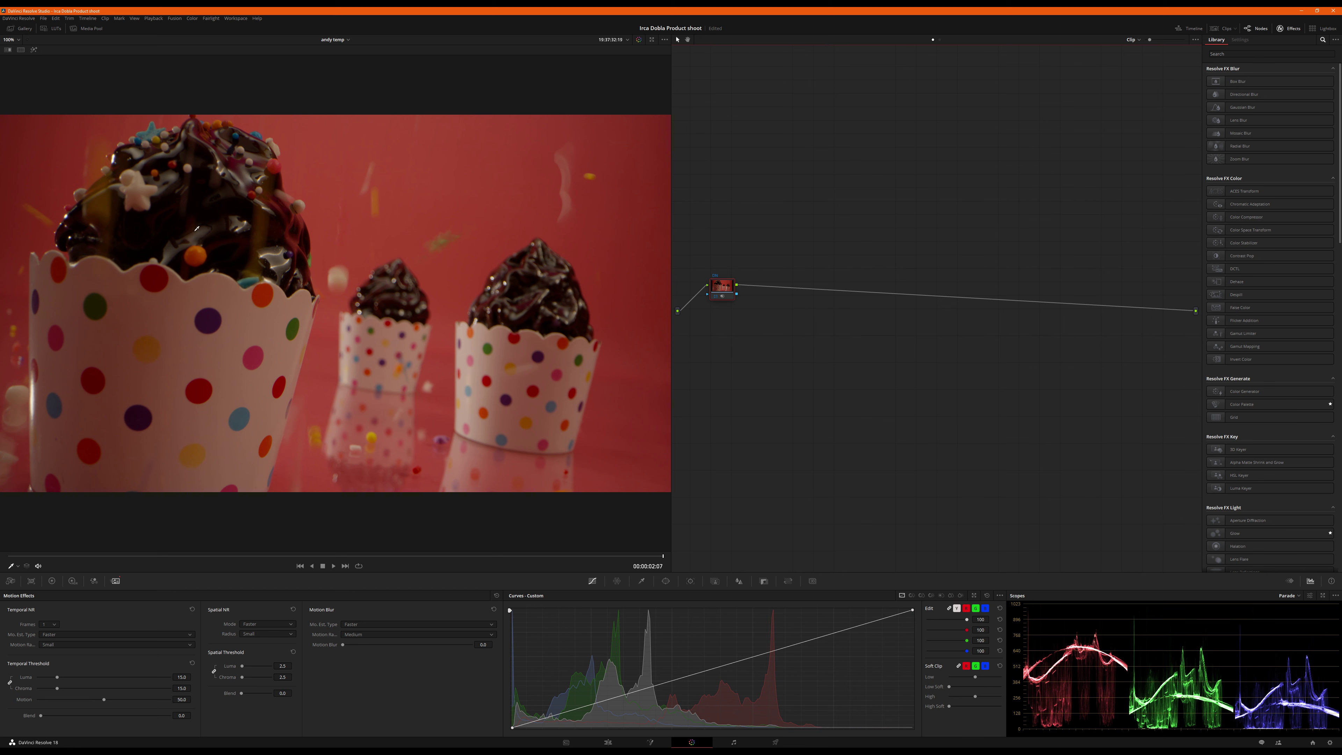
key("alt+s")
left_click_drag(721, 285, 719, 215)
left_click_drag(756, 286, 729, 293)
right_click(740, 297)
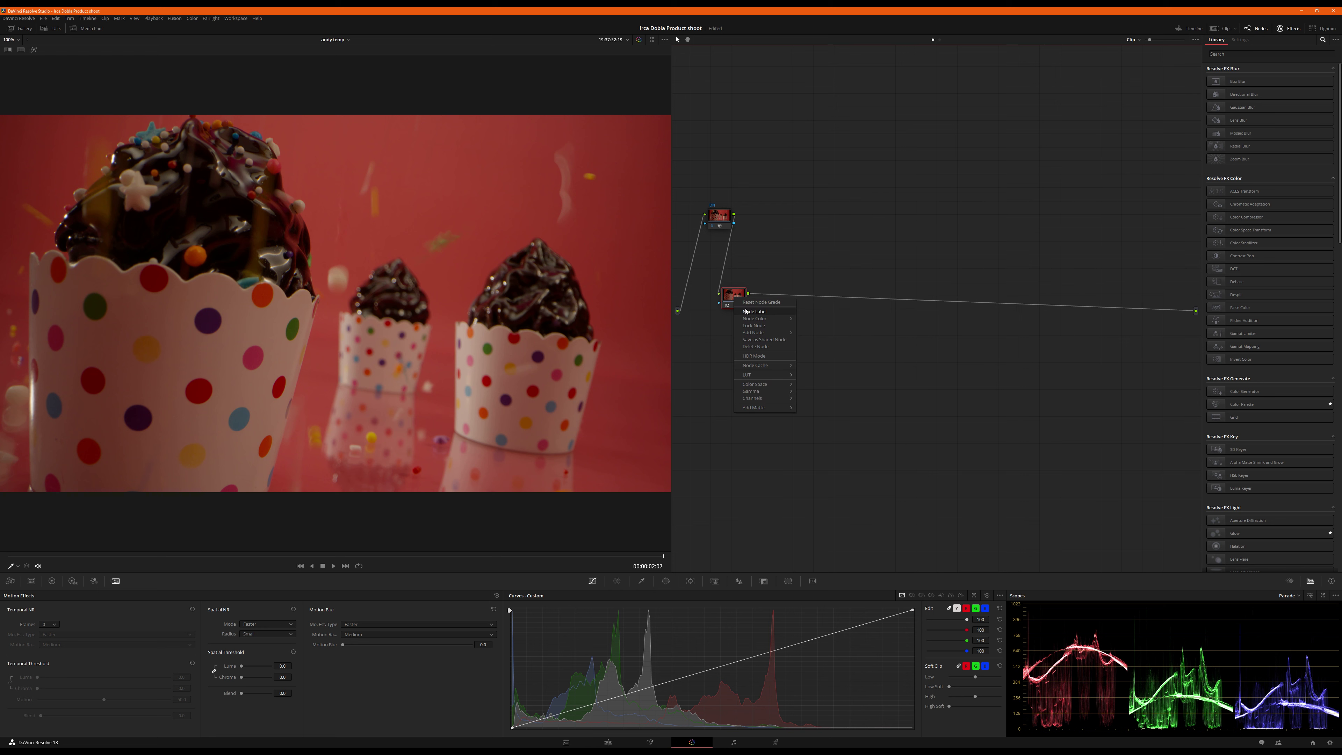
left_click(748, 312)
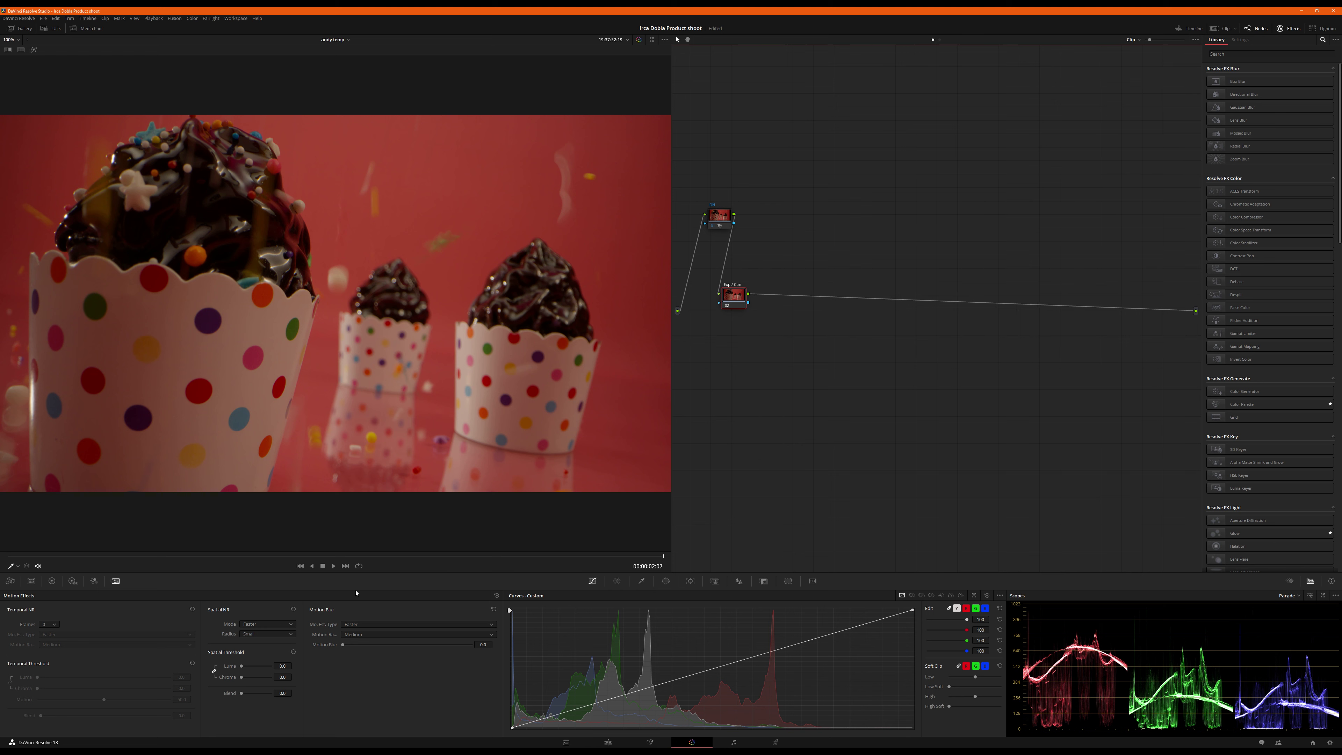
Brighten the image with the Exp / Con node's custom curve by pulling in the white point and slightly lifting the shadows and upper midtones.
left_click(52, 581)
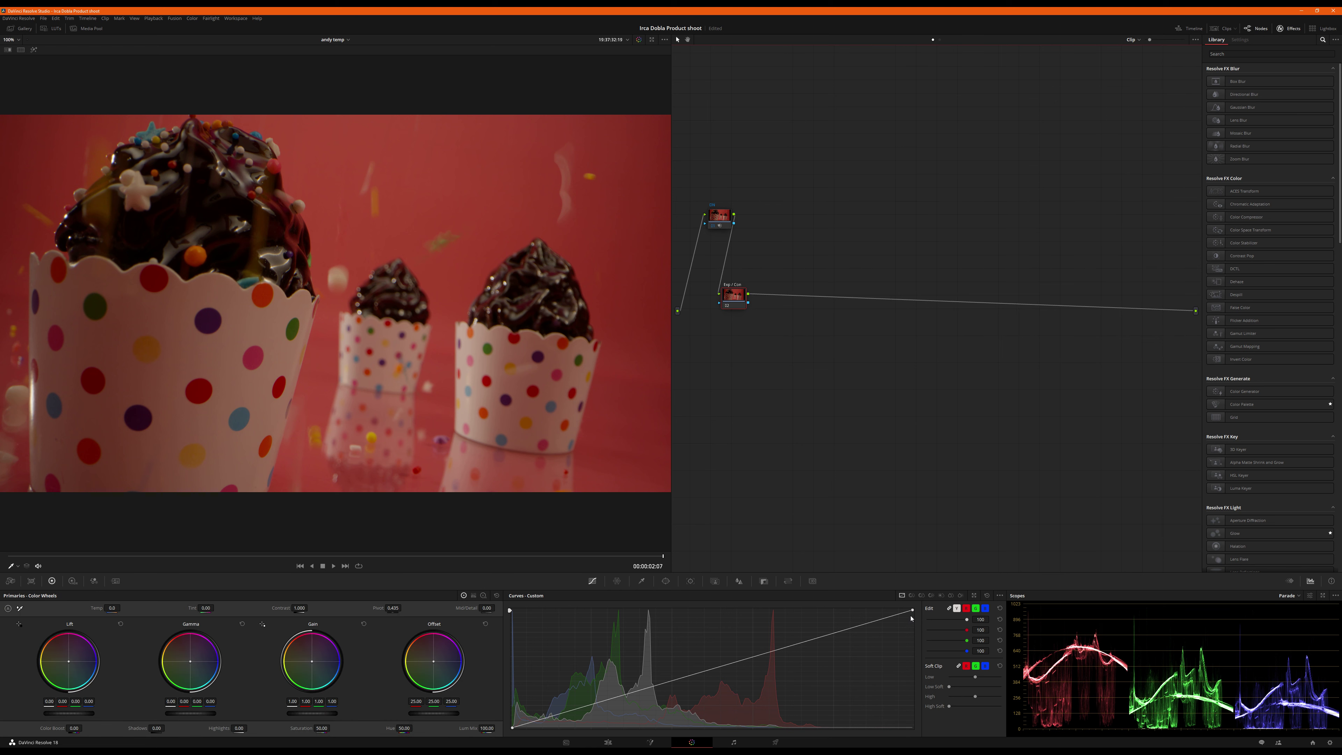
left_click_drag(913, 610, 835, 610)
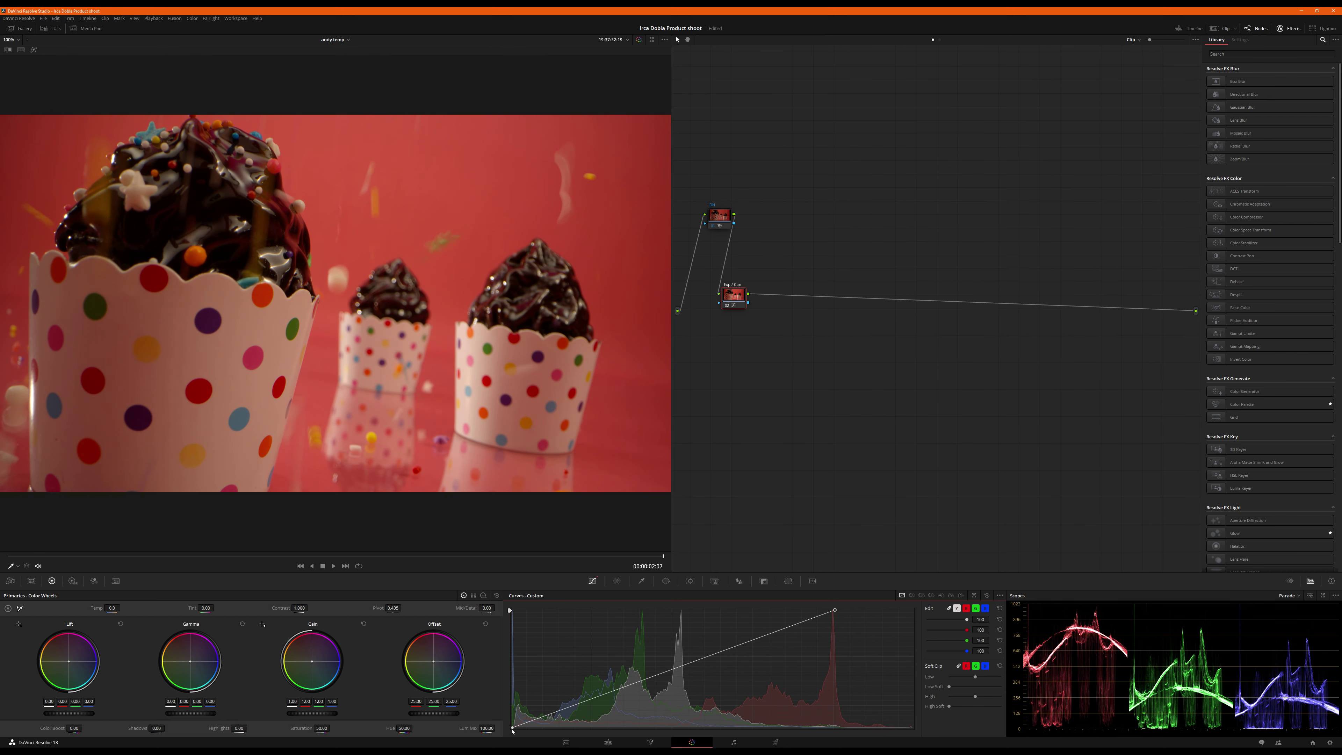
left_click_drag(512, 730, 510, 728)
left_click(530, 717)
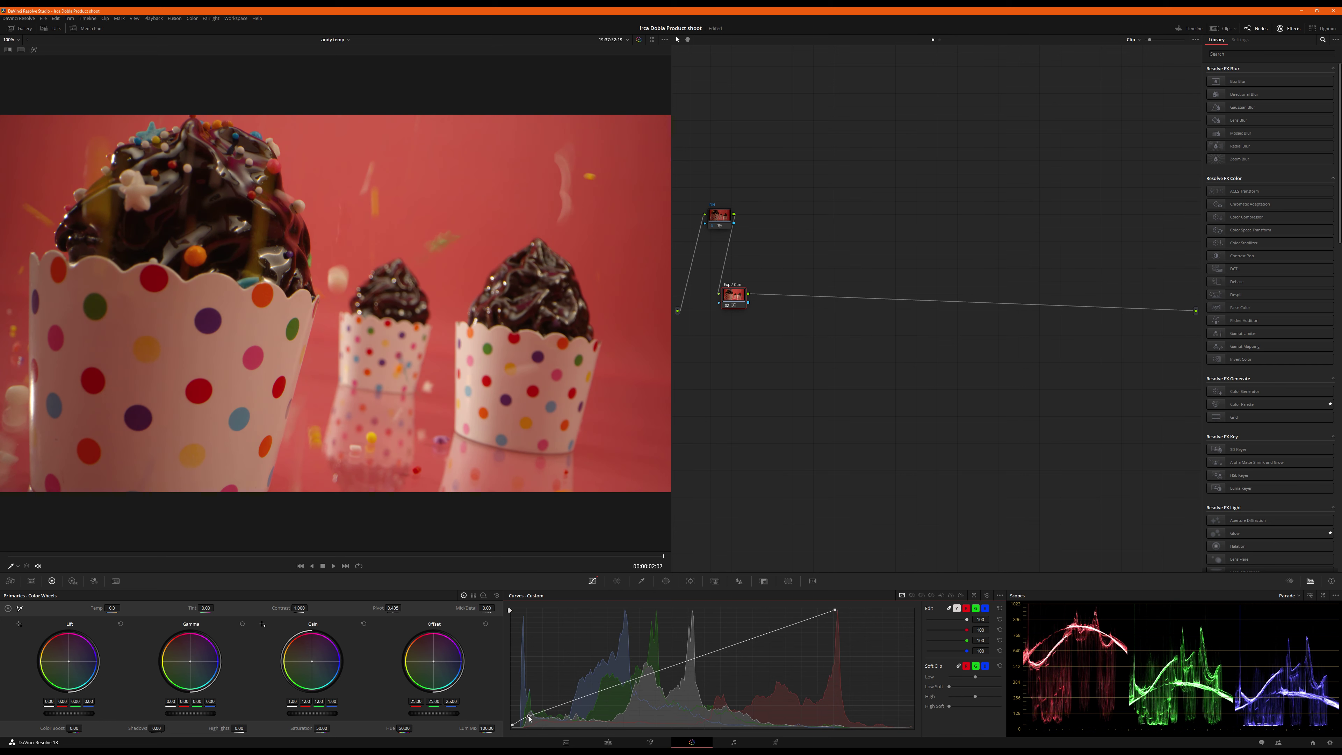
left_click_drag(531, 718, 531, 716)
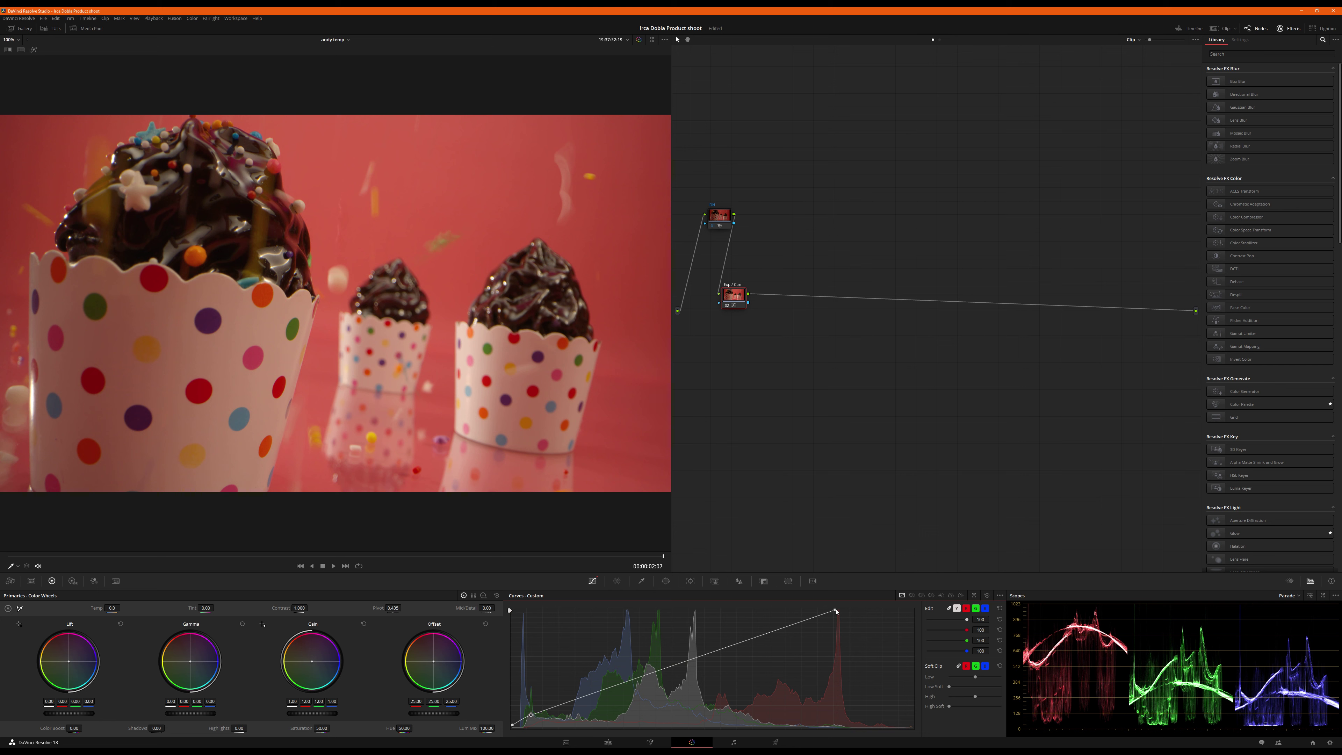
left_click_drag(836, 611, 853, 611)
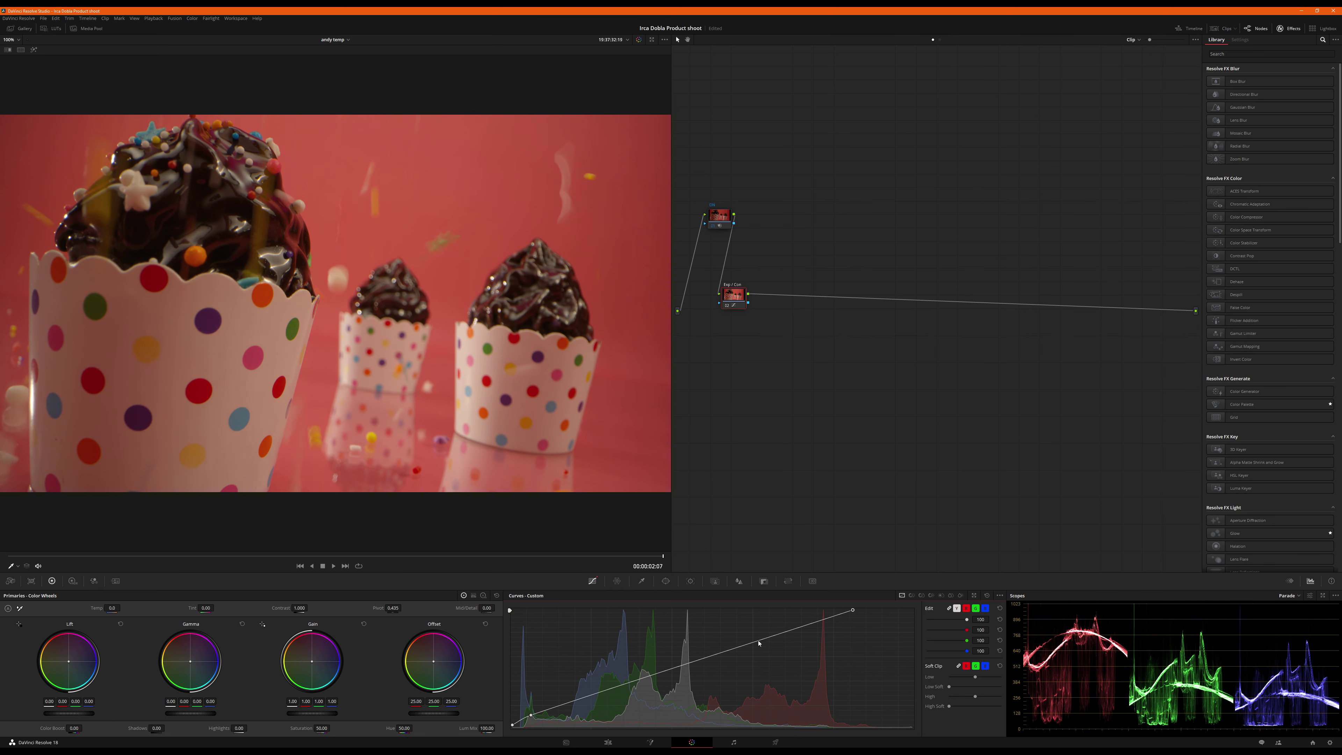
left_click_drag(759, 642, 760, 636)
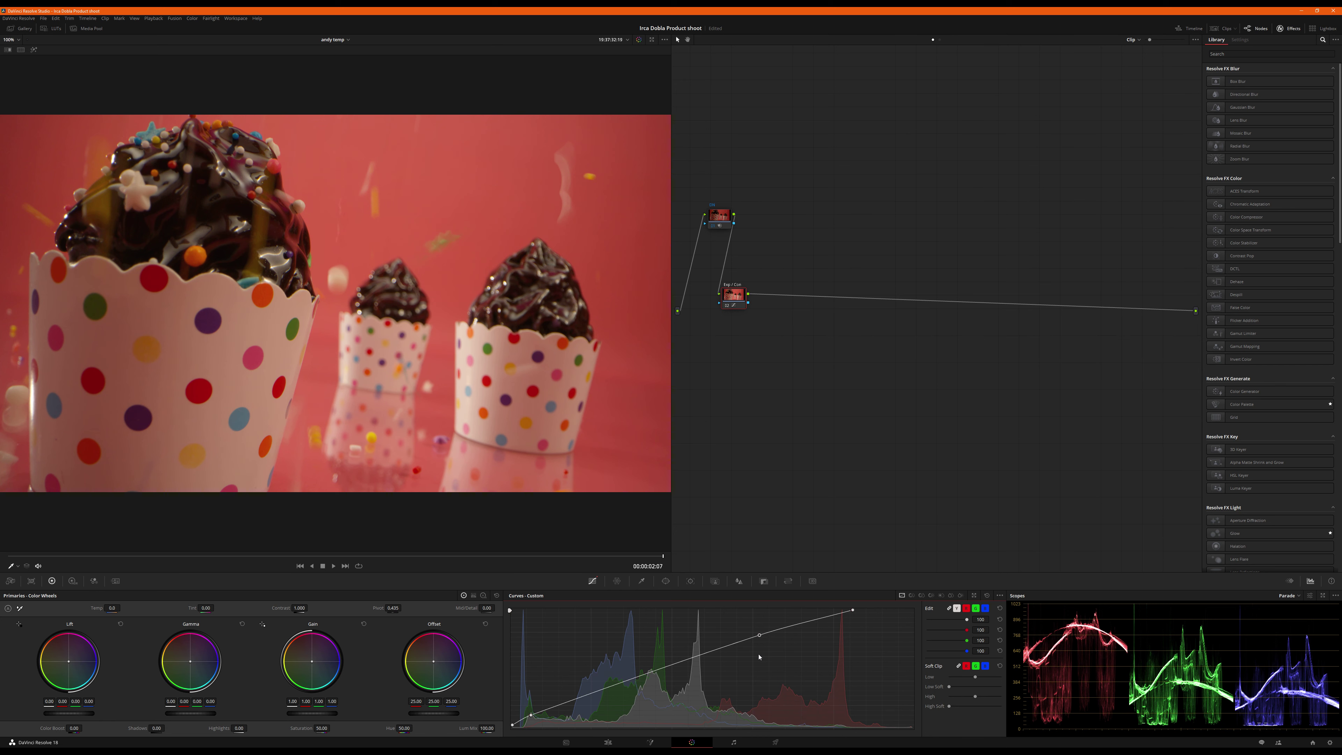
left_click_drag(760, 637, 760, 637)
Add a serial node after the Exp / Con node and give it a label.
key("alt+s")
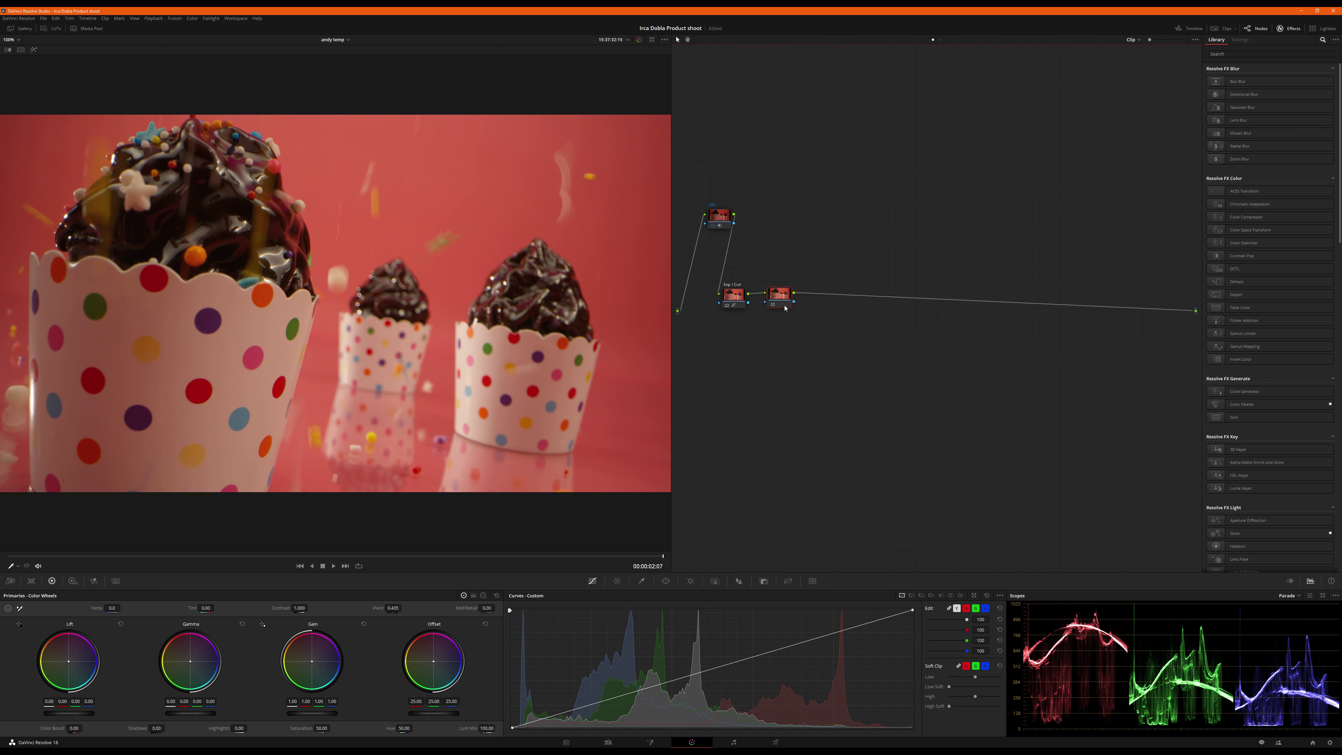
left_click_drag(785, 307, 787, 309)
right_click(787, 310)
left_click(796, 318)
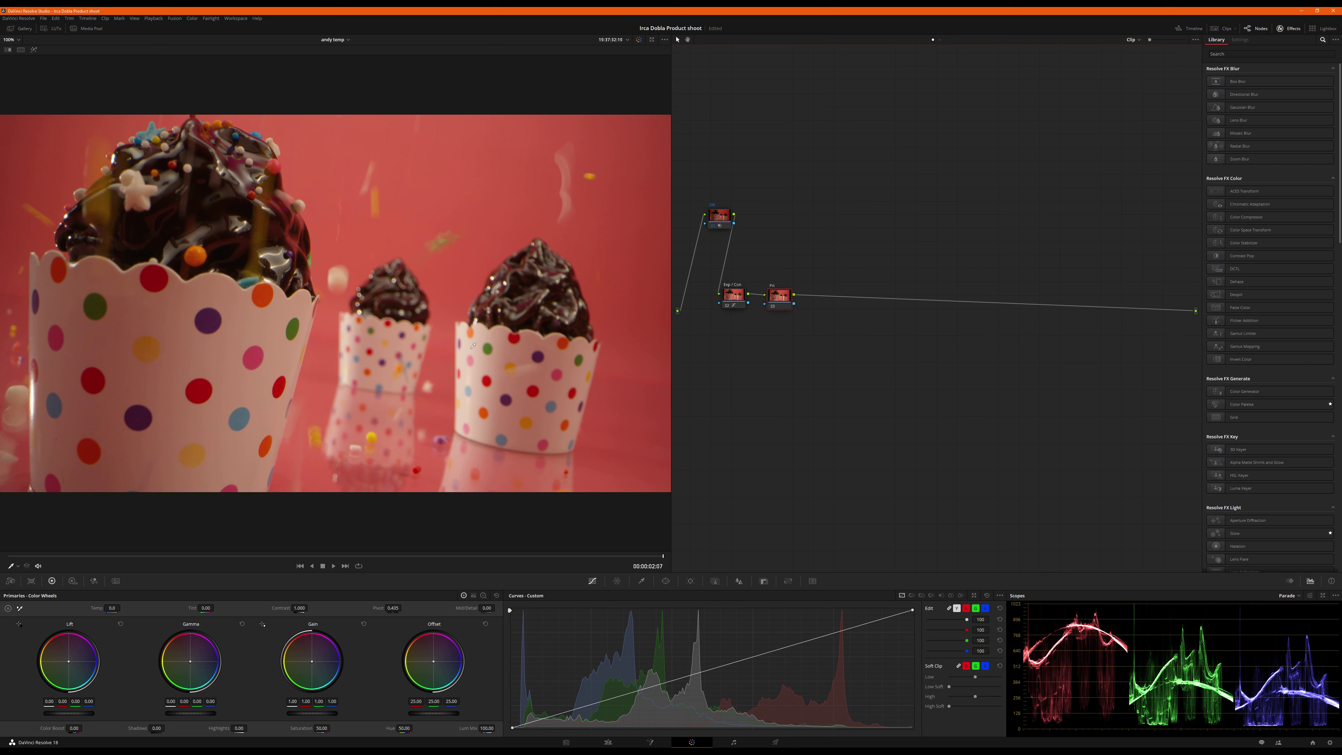
Balance the white cupcake wrappers by shifting the Offset toward blue, to about 24.1 red and 27.1 blue.
left_click(482, 350)
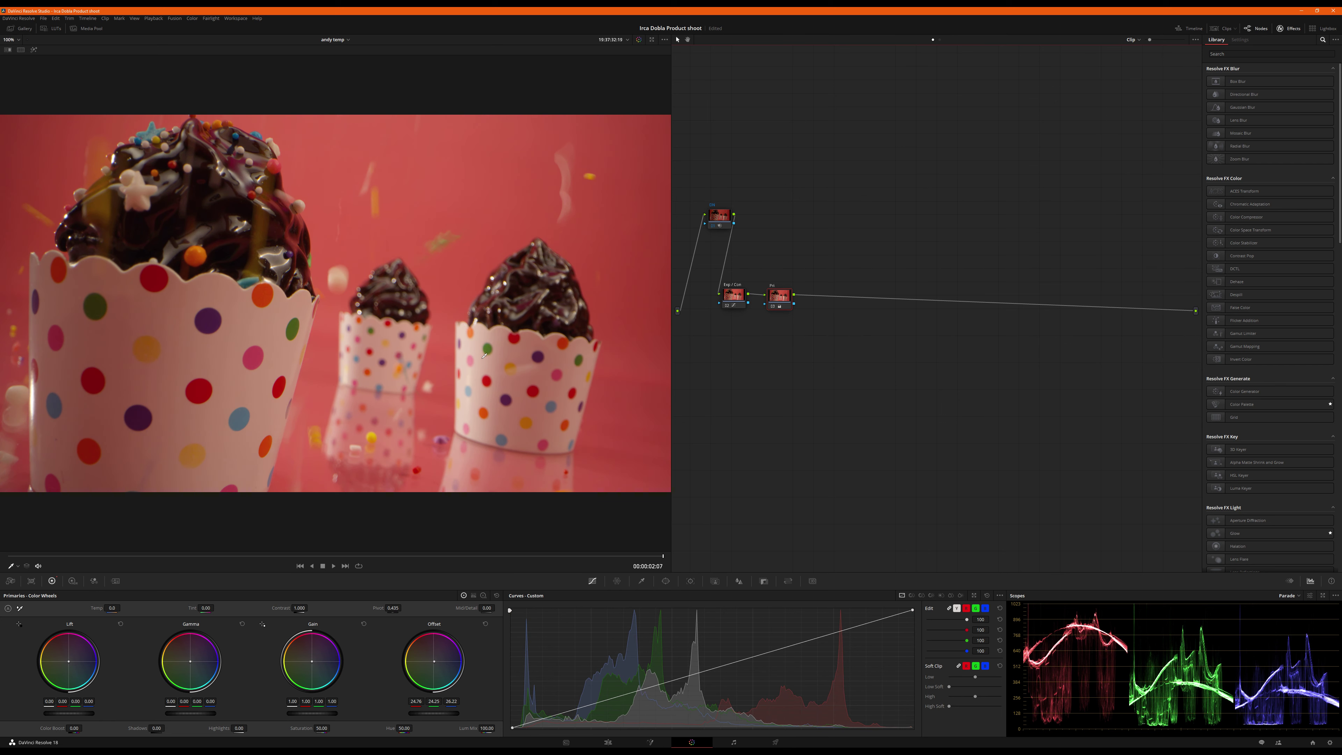
left_click(483, 354)
left_click(495, 364)
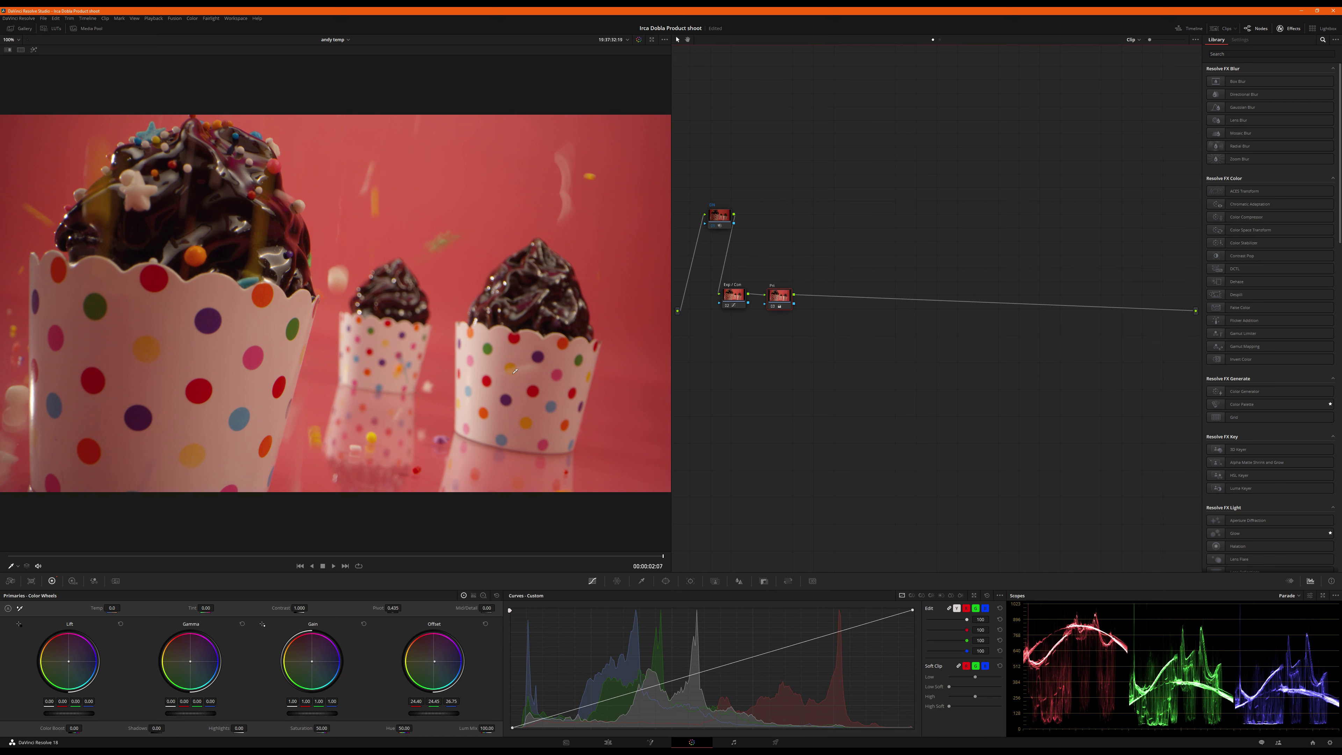
left_click(511, 370)
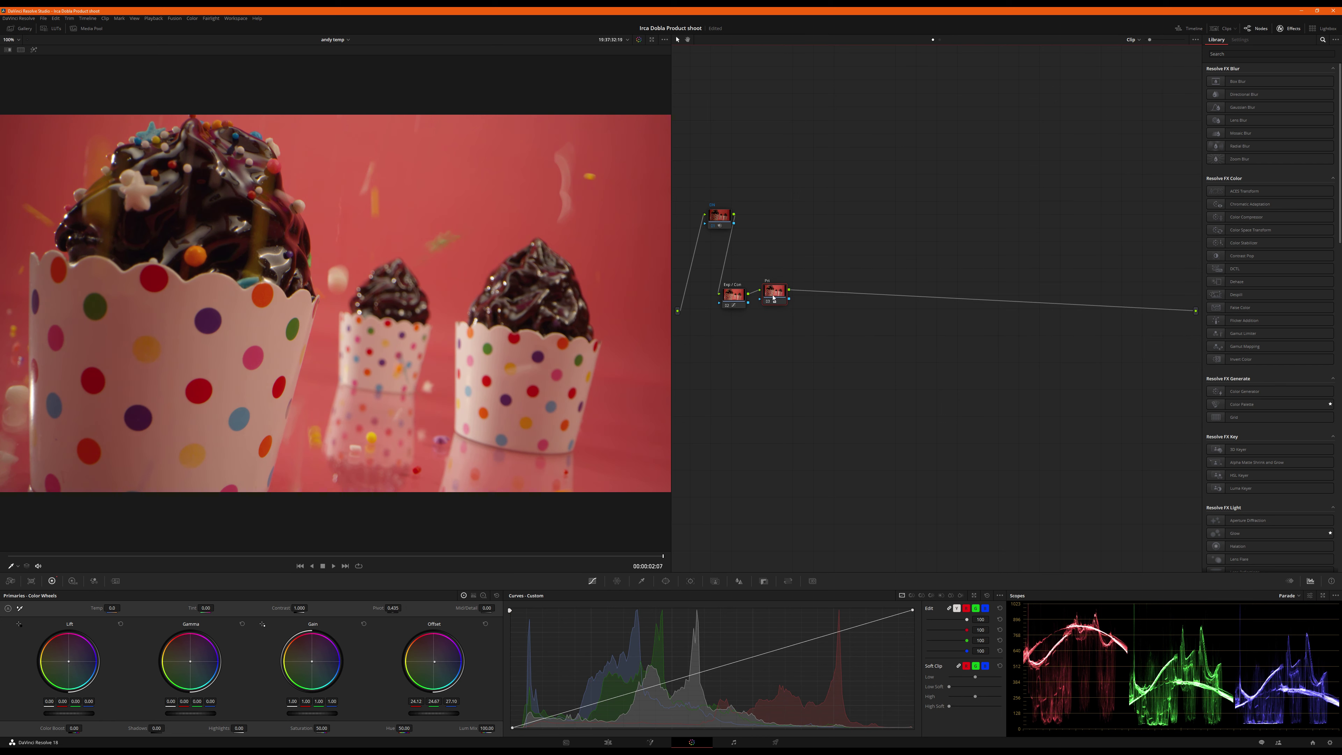
Add a third labelled serial node to the correction row and adjust its custom curve for the red channel only.
key("alt+s")
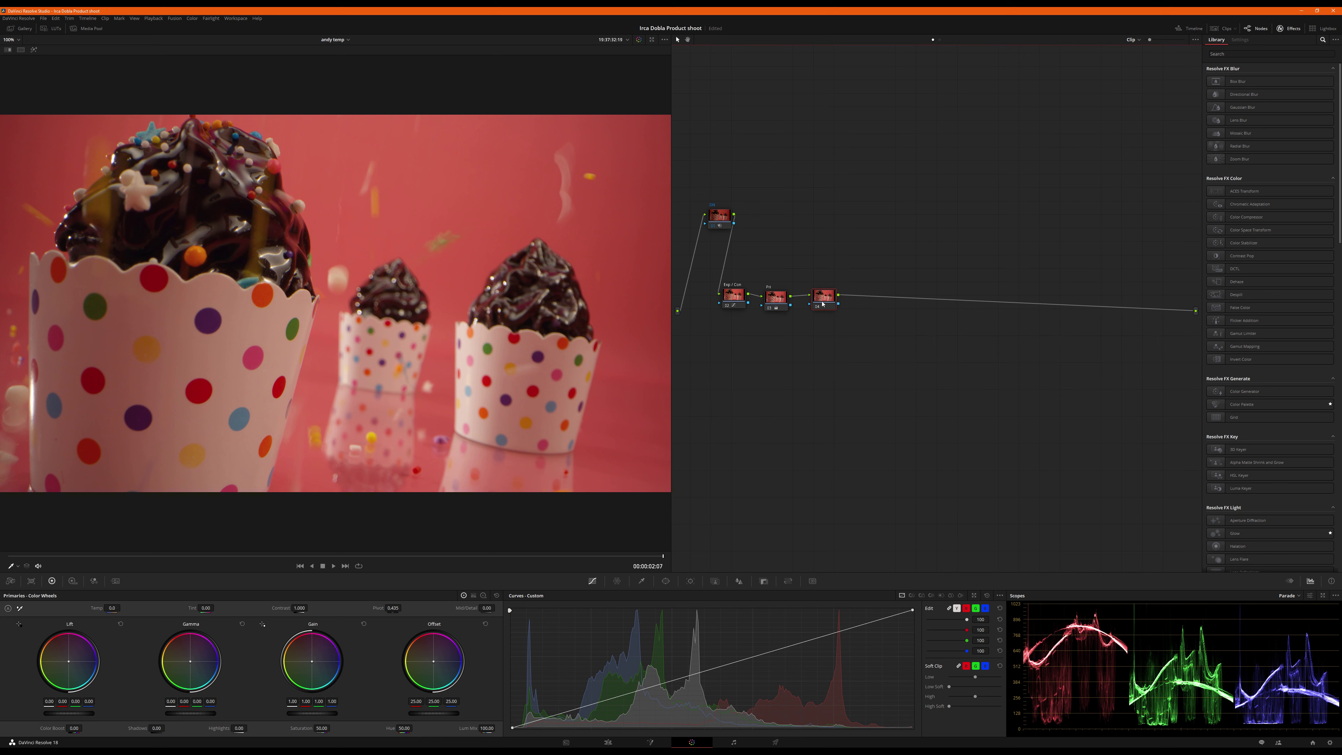
right_click(817, 301)
left_click(836, 312)
left_click(967, 608)
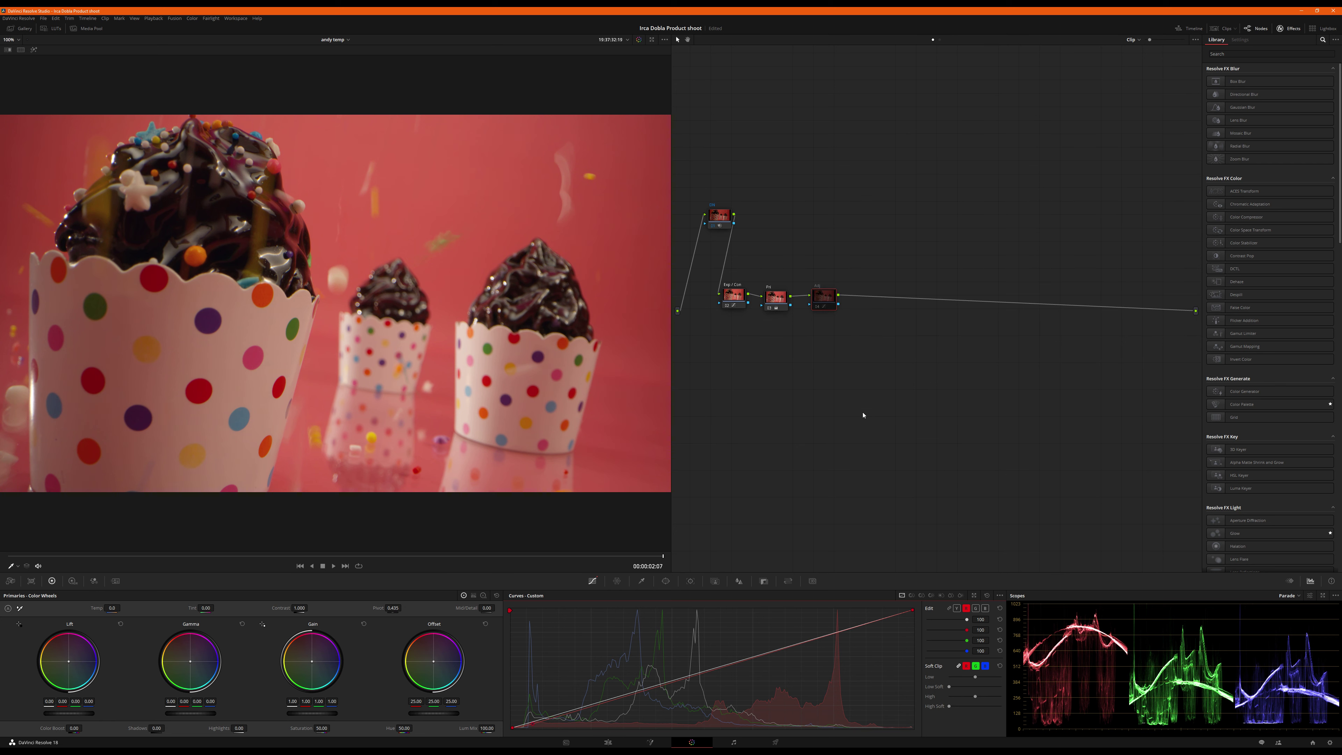
Extend the graph with a serial node and a parallel node, spacing them apart and labelling the upper one Choc and the lower one Cup.
key("alt+s")
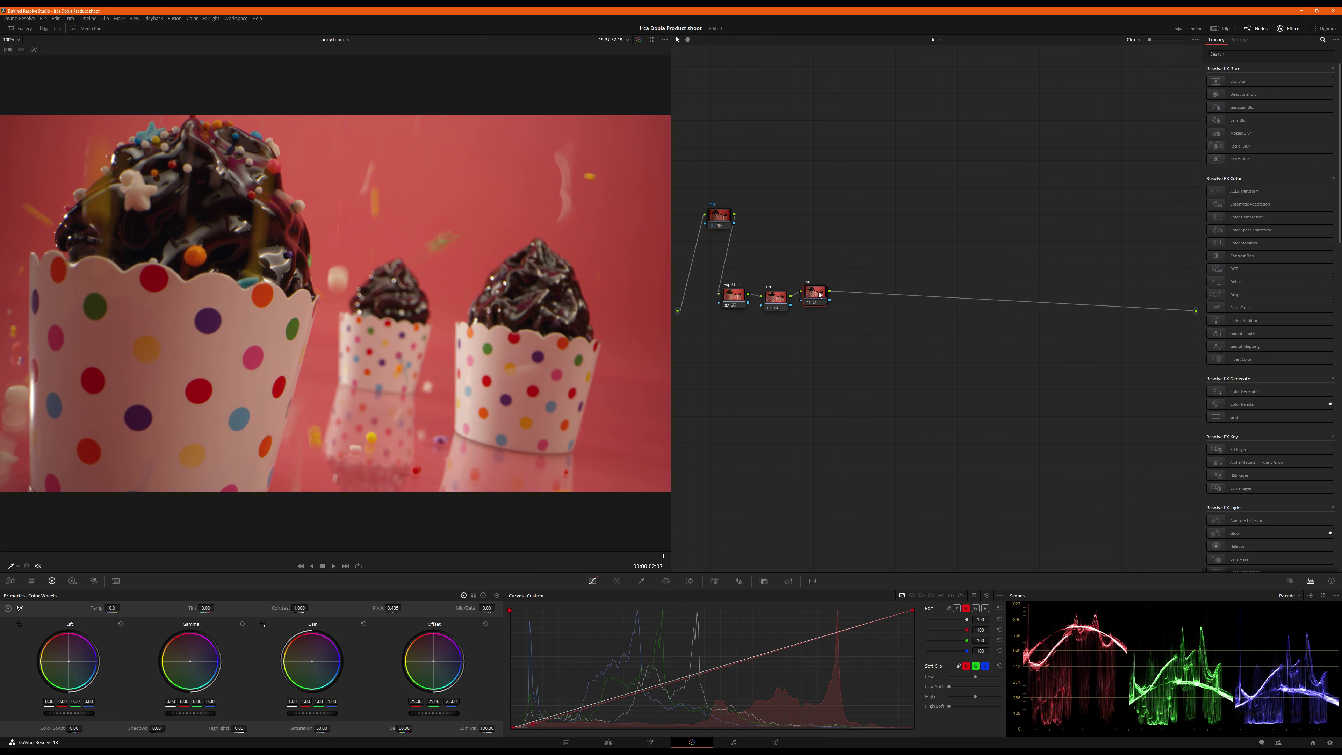
key("alt+p")
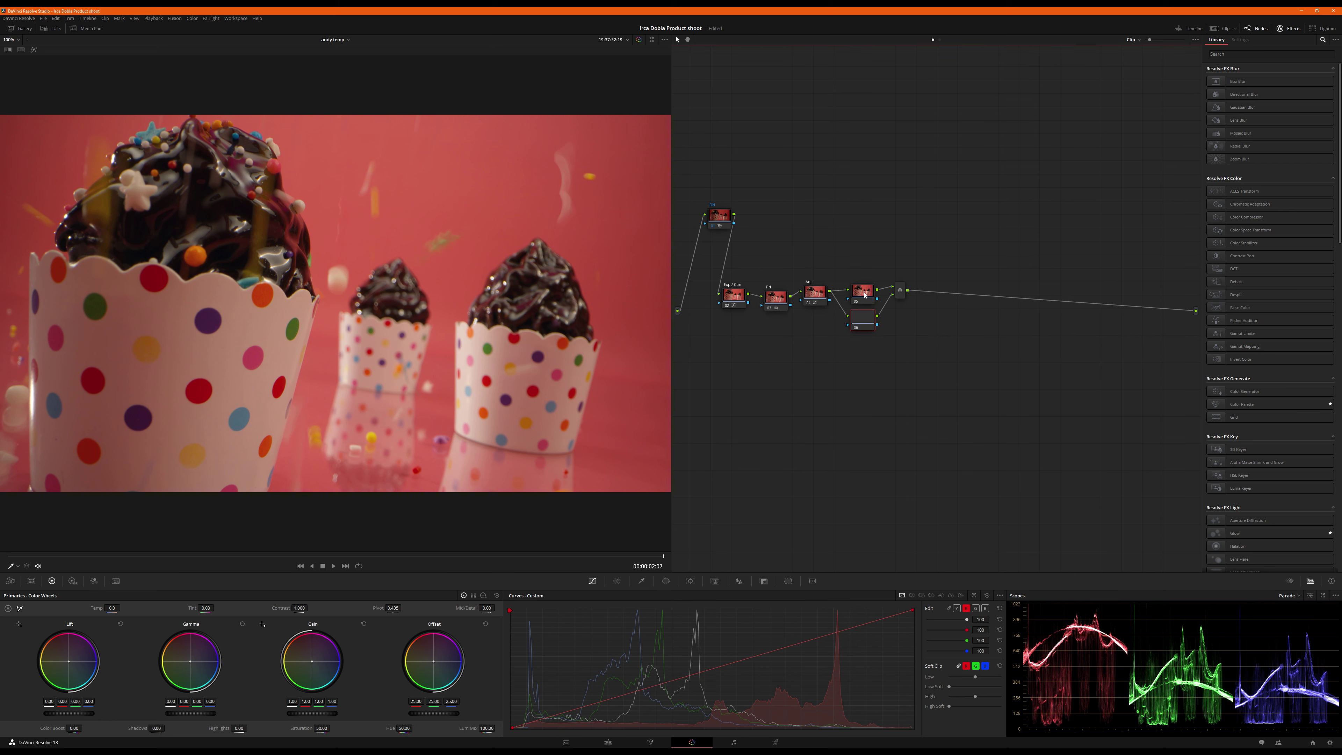
right_click(865, 259)
left_click(875, 275)
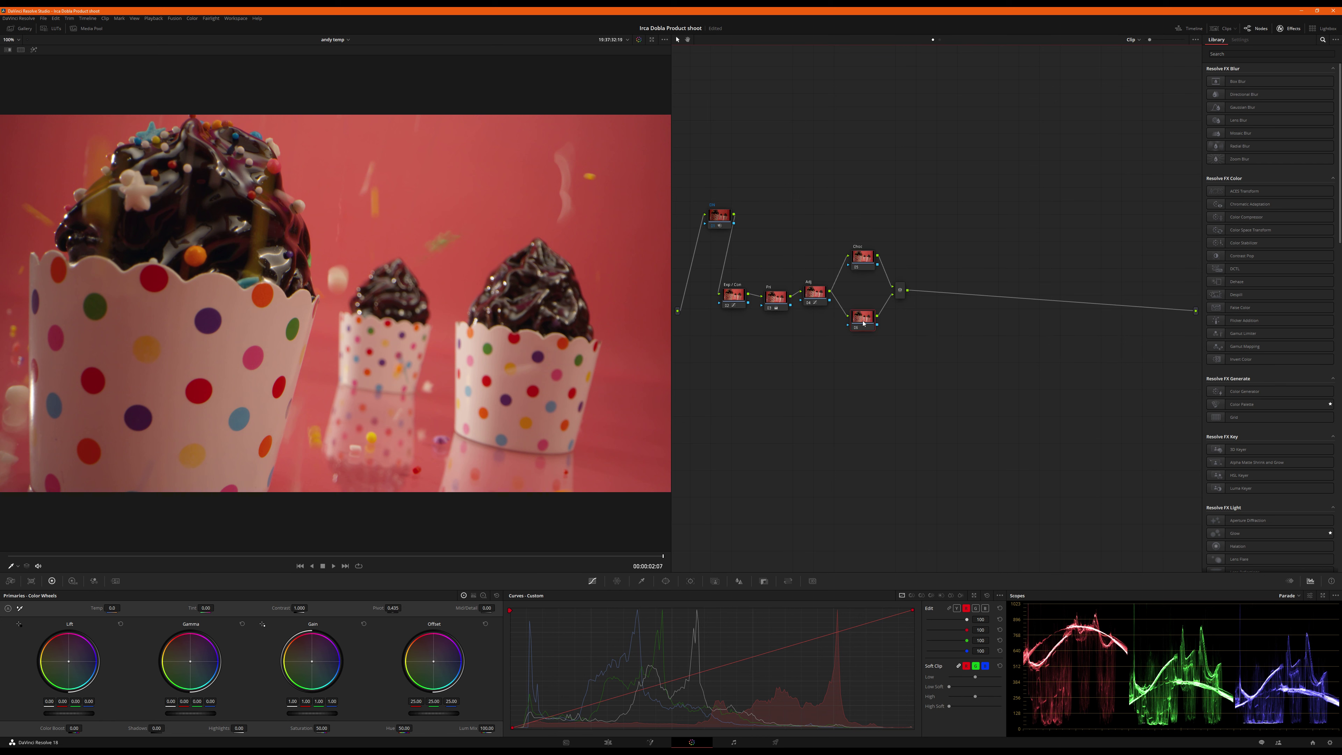
left_click_drag(864, 324, 864, 331)
right_click(864, 330)
left_click(871, 342)
Save the project, then key the chocolate on the Choc node with a 3D qualifier stroke across the front small cupcake's frosting and highlight the selection.
left_click(867, 259)
key("ctrl+s")
left_click(641, 581)
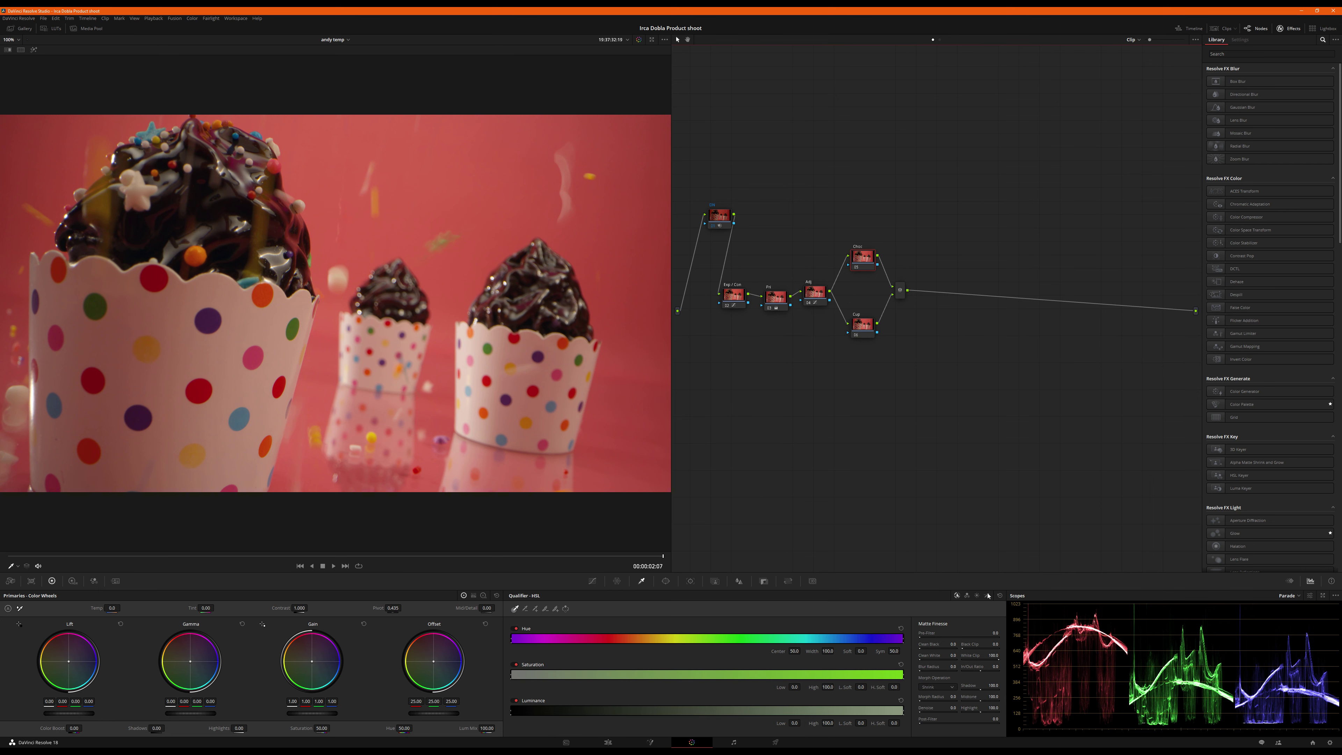
left_click(986, 596)
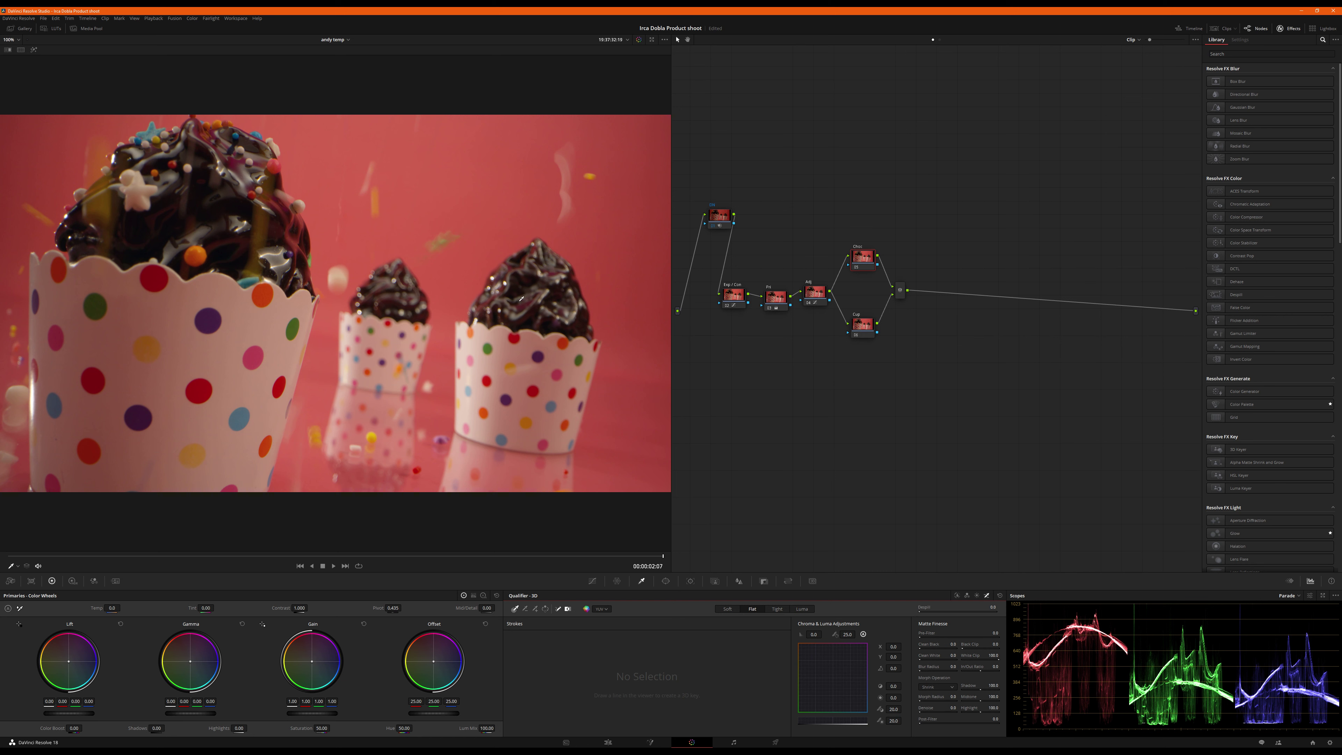
mouse_move(516, 276)
left_mouse_down()
mouse_move(520, 314)
mouse_move(556, 298)
left_mouse_up()
key("shift+h")
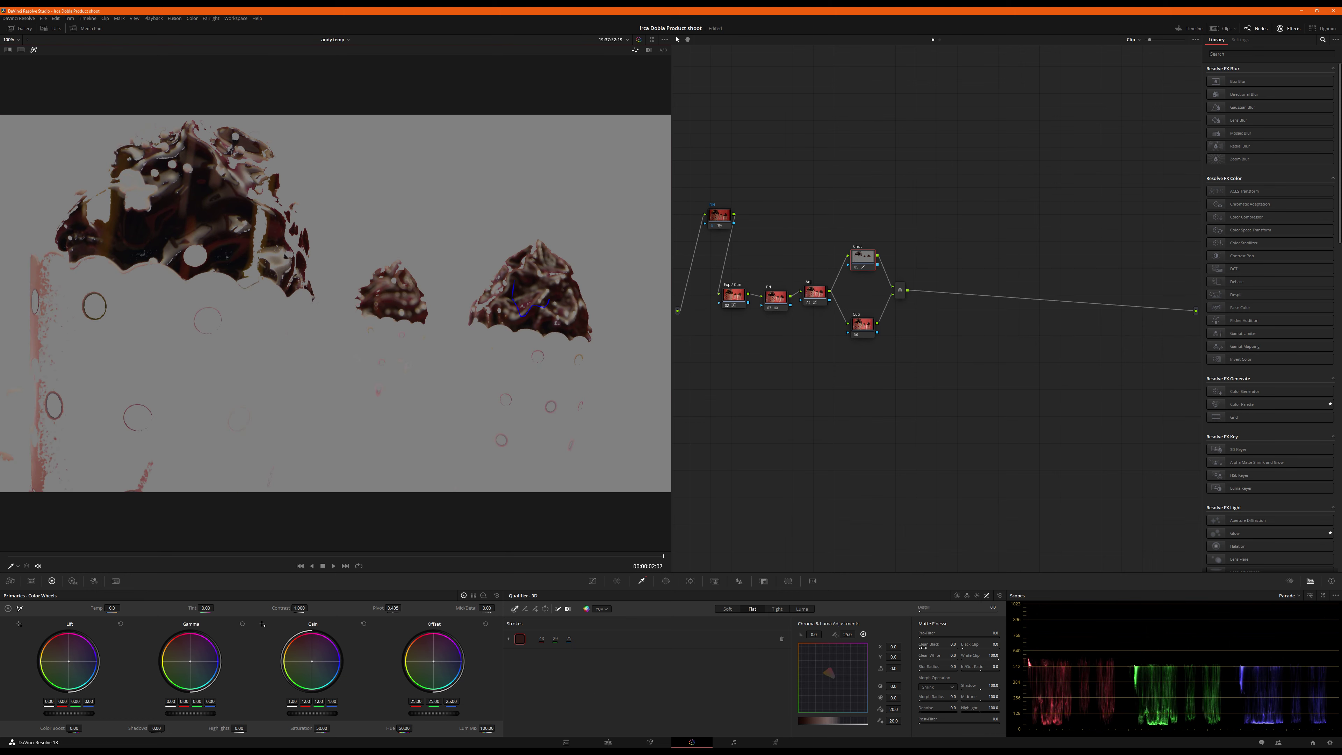
Clean the chocolate key with pre-filter and clean black, and subtract the large wrapper's edge with a second qualifier stroke.
left_click_drag(923, 646, 919, 647)
mouse_move(920, 637)
left_mouse_down()
mouse_move(948, 648)
mouse_move(923, 648)
left_mouse_up()
left_click_drag(35, 268, 40, 283)
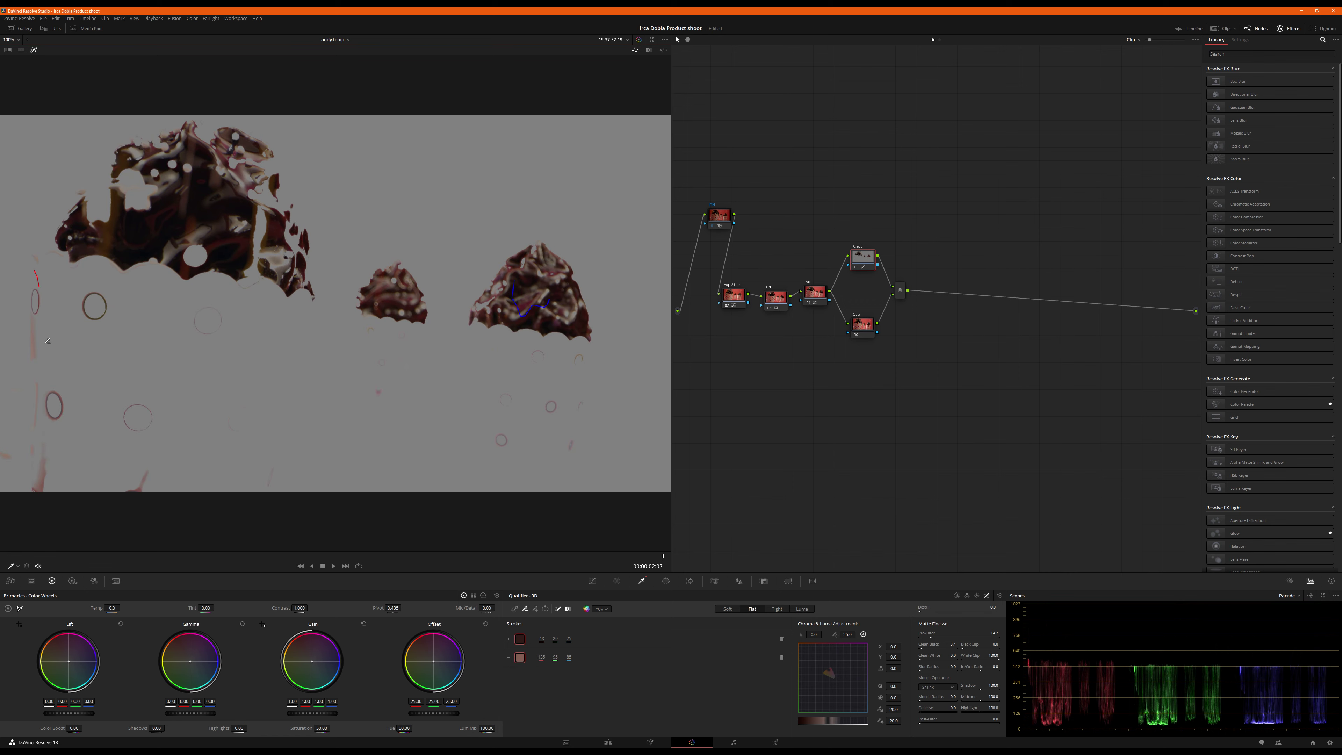
key("ctrl+z")
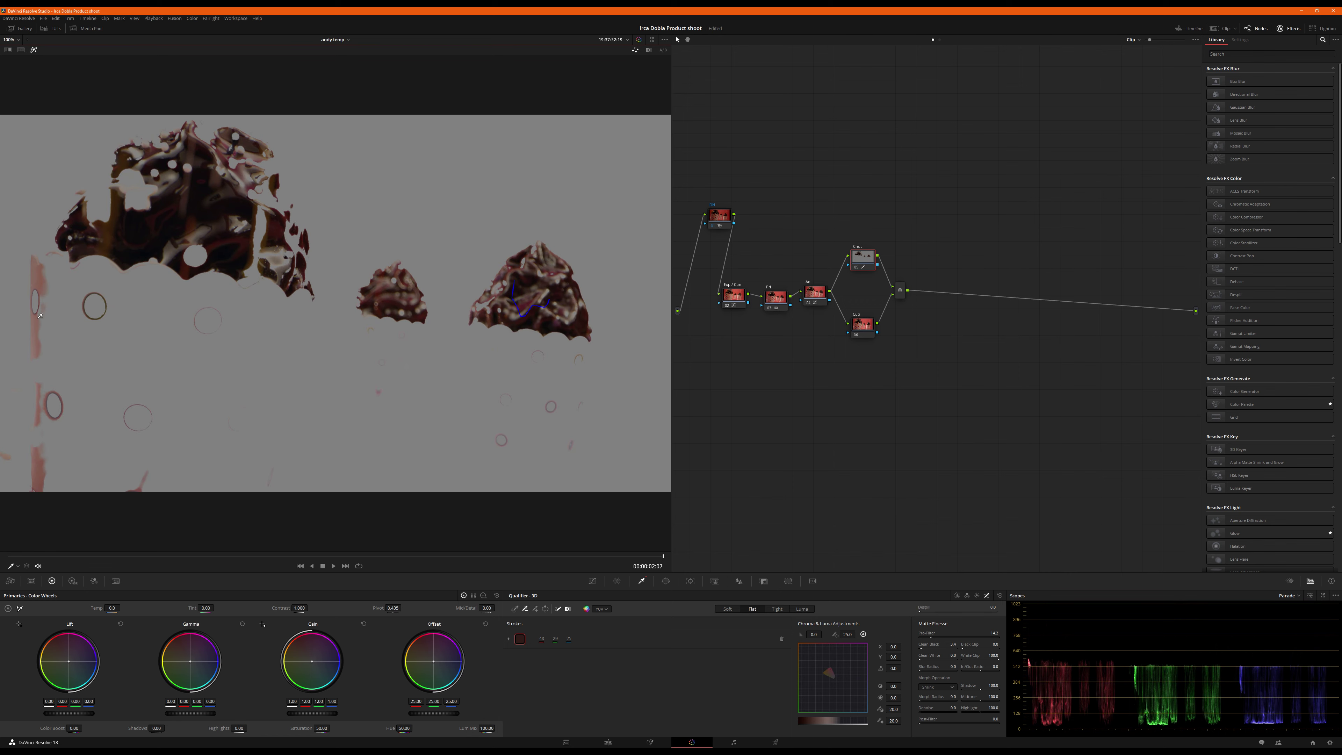
key("ctrl+shift+z")
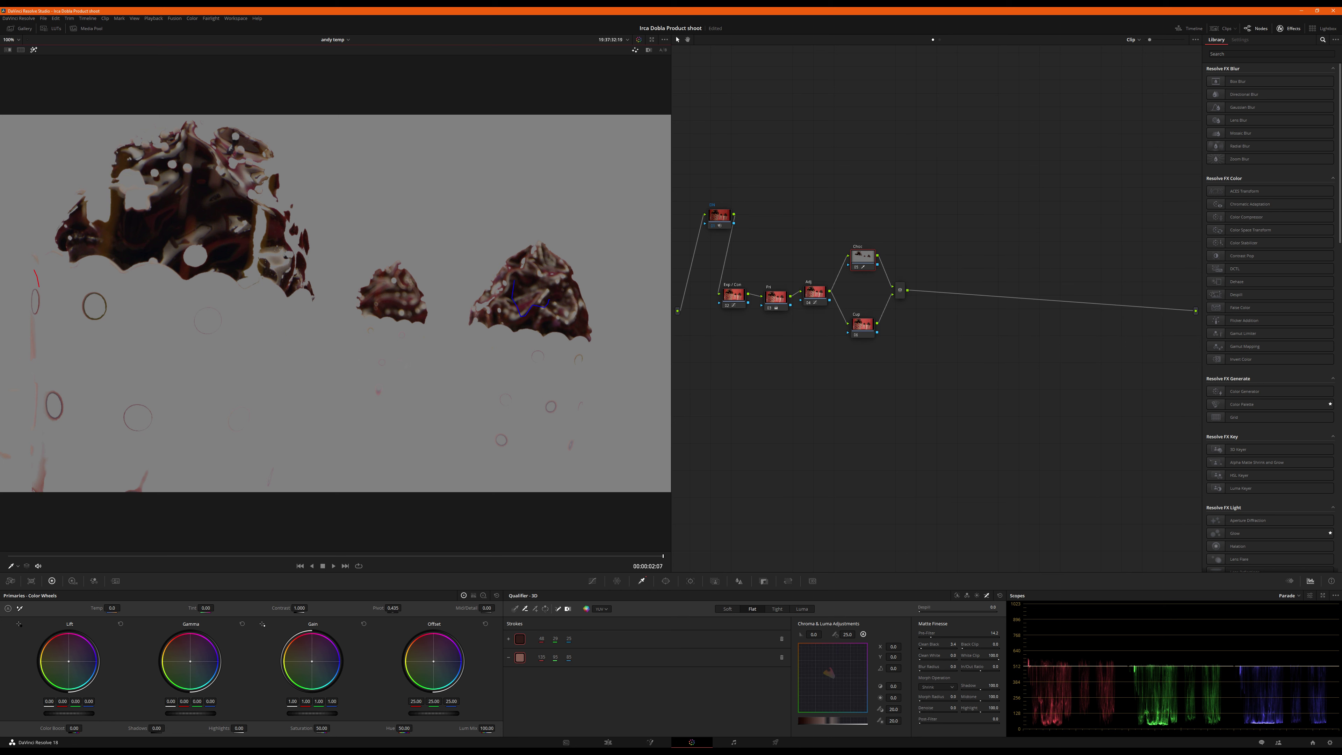
Soften the chocolate matte with blur radius, denoise and post-filter, and bring up the Choc node's custom curves.
left_click_drag(951, 666, 951, 719)
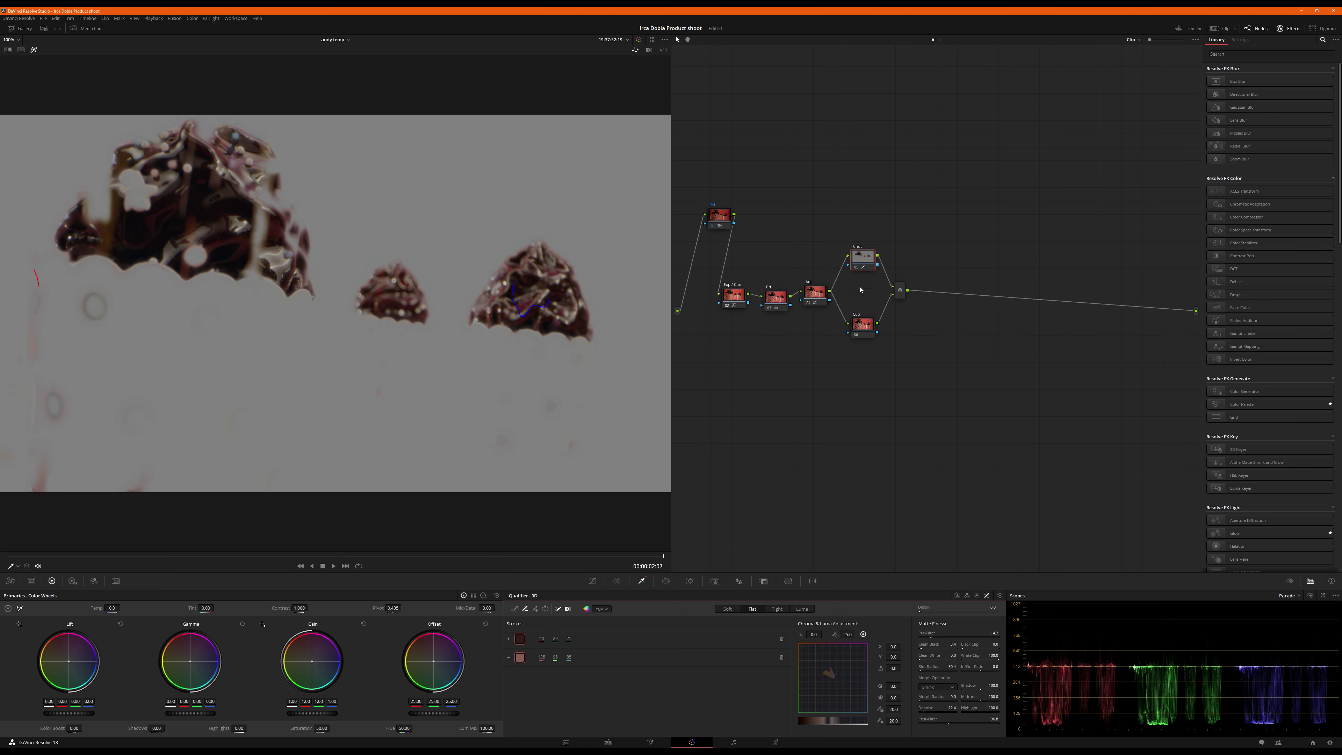
left_click_drag(862, 268, 862, 265)
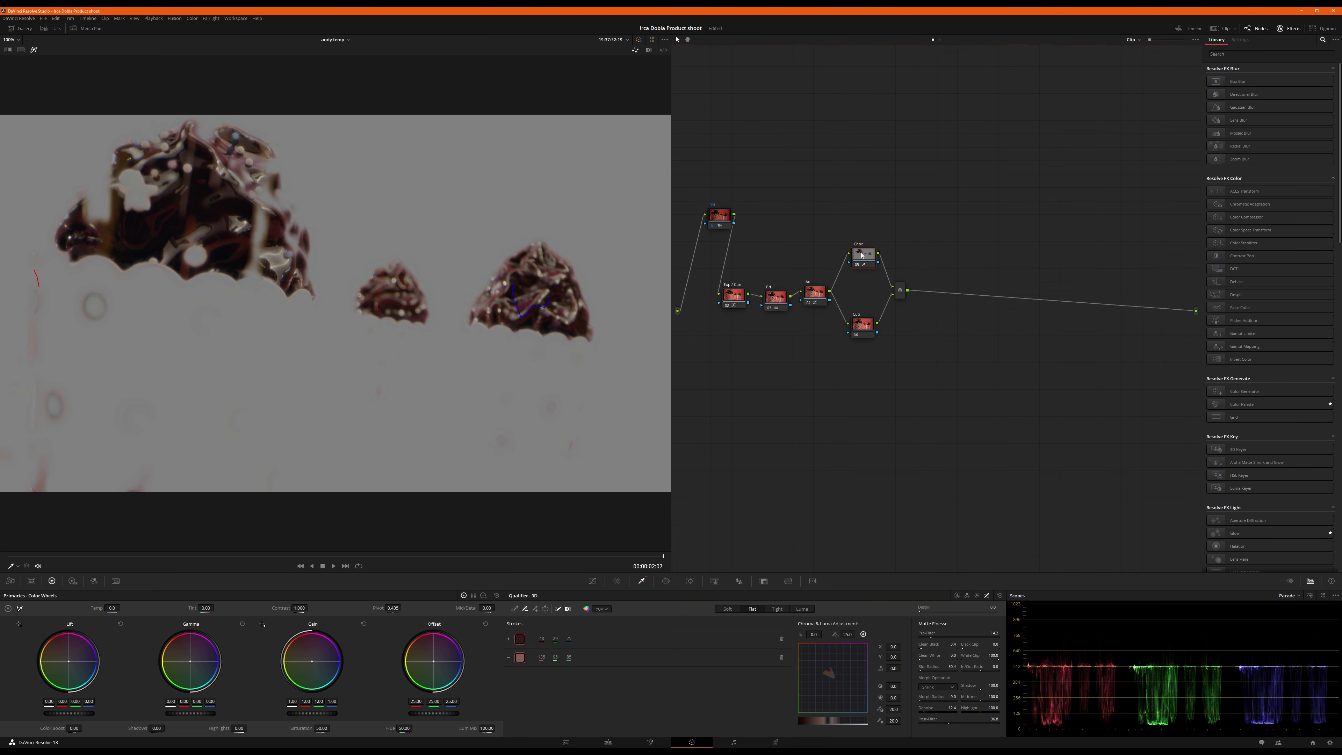
left_click(593, 581)
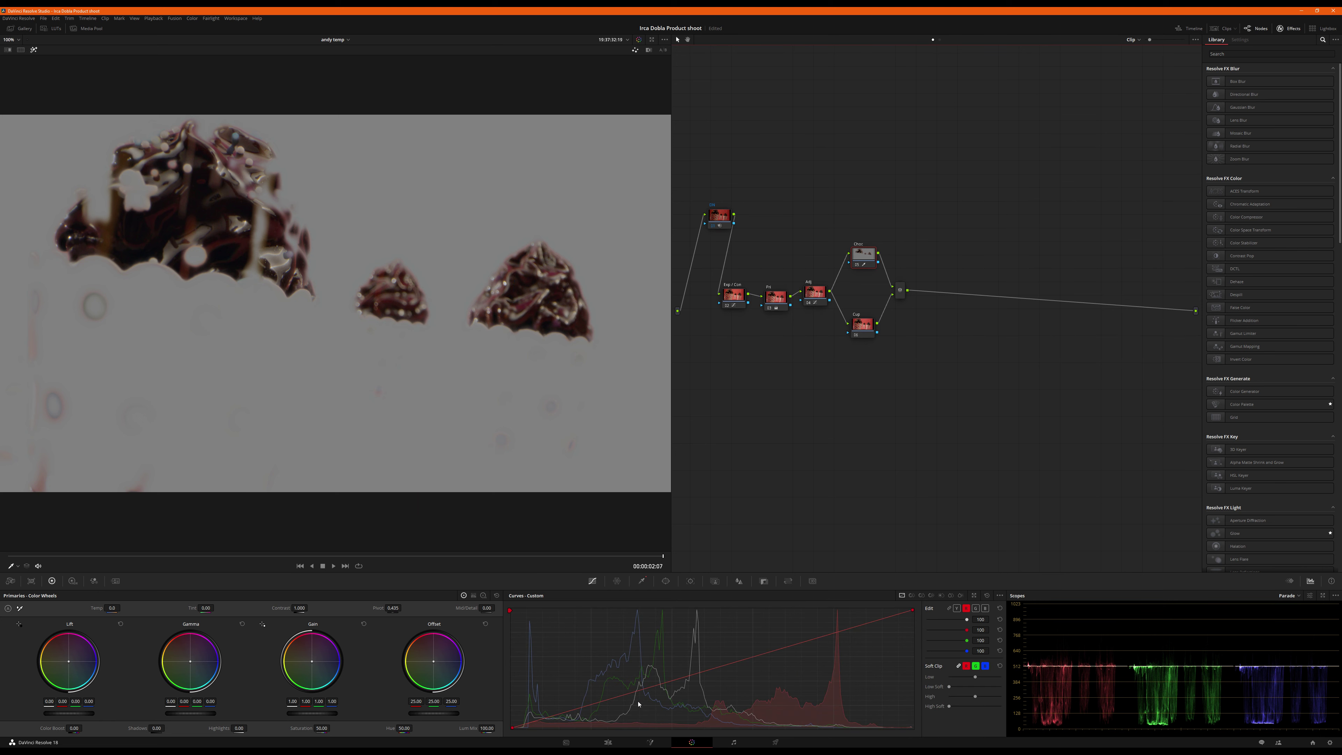
Set the Choc node's saturation to 30 and return the viewer to the full image.
left_click(324, 729)
type("30")
key("Return")
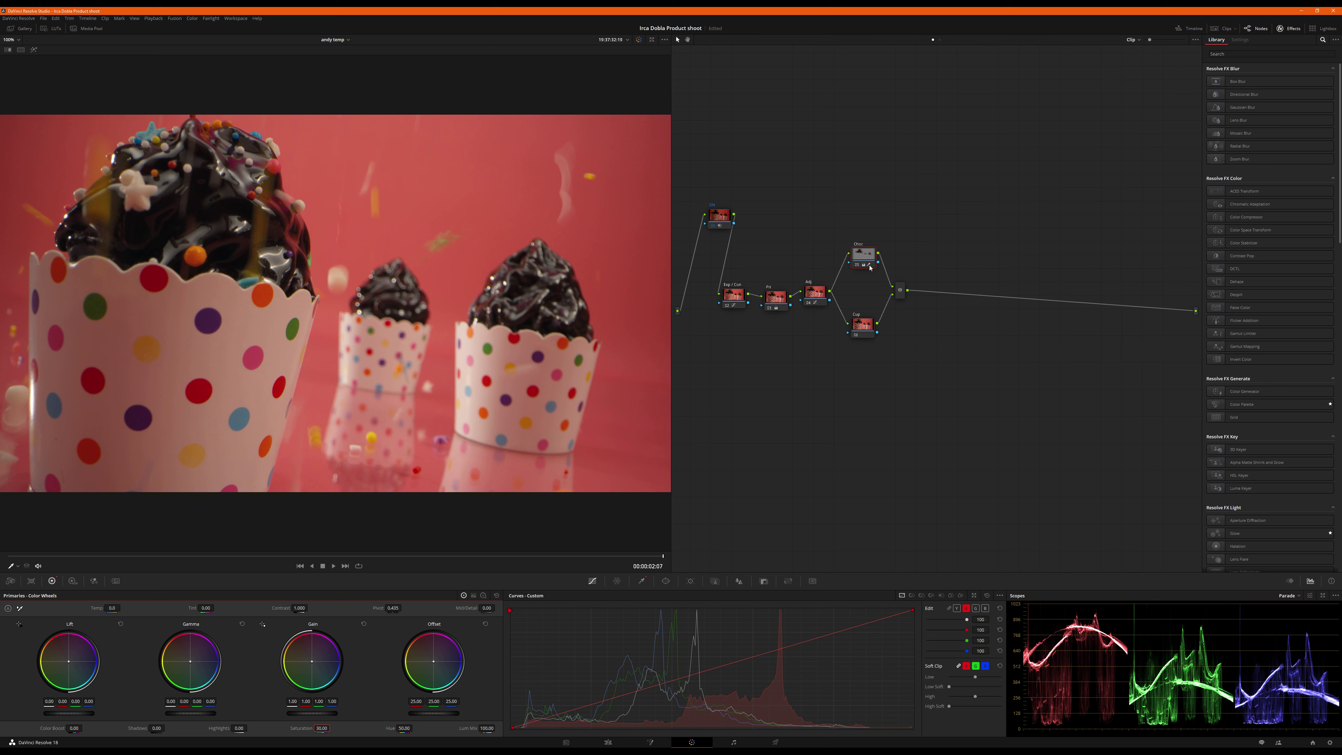
Compare the image with the Choc node off and on, looking at the color of the chocolate frosting.
key("ctrl+d")
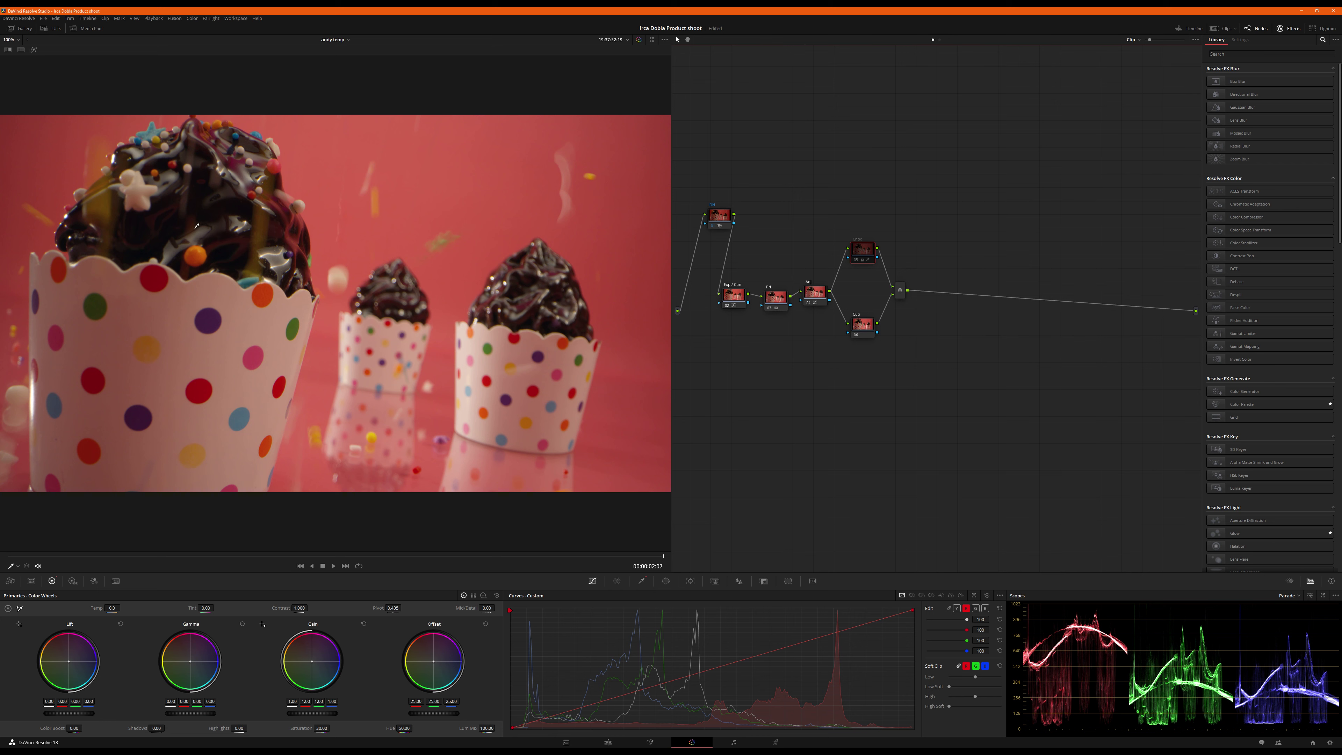
key("ctrl+d")
key("ctrl+d")
key("ctrl+d")
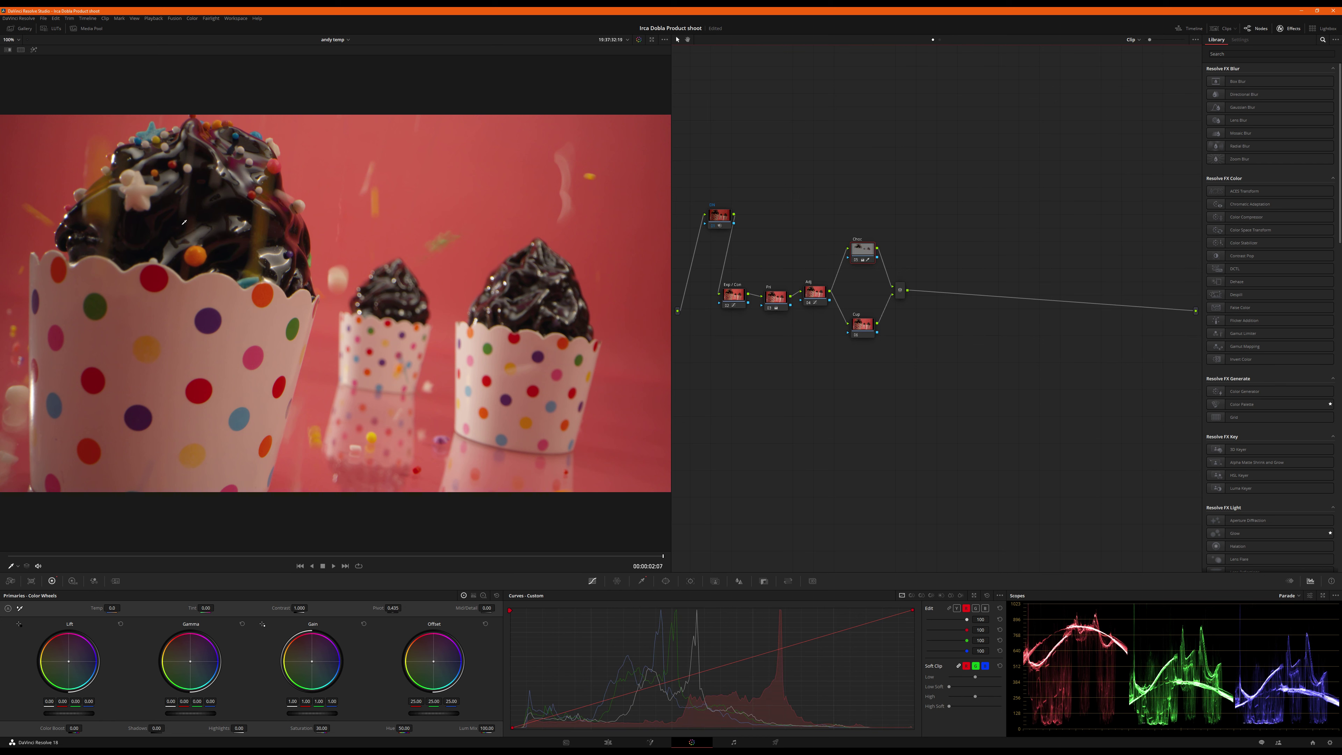
key("ctrl+d")
key("ctrl+d")
key("ctrl+d")
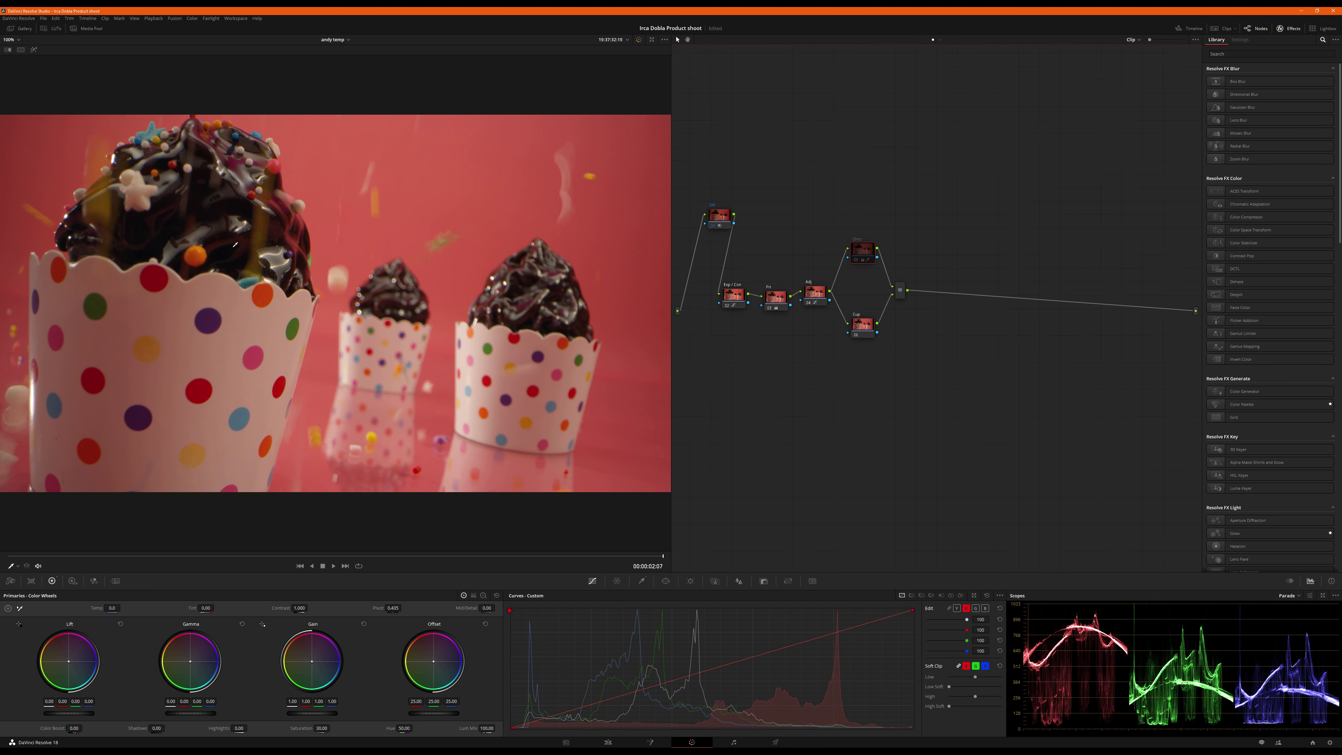
key("ctrl+d")
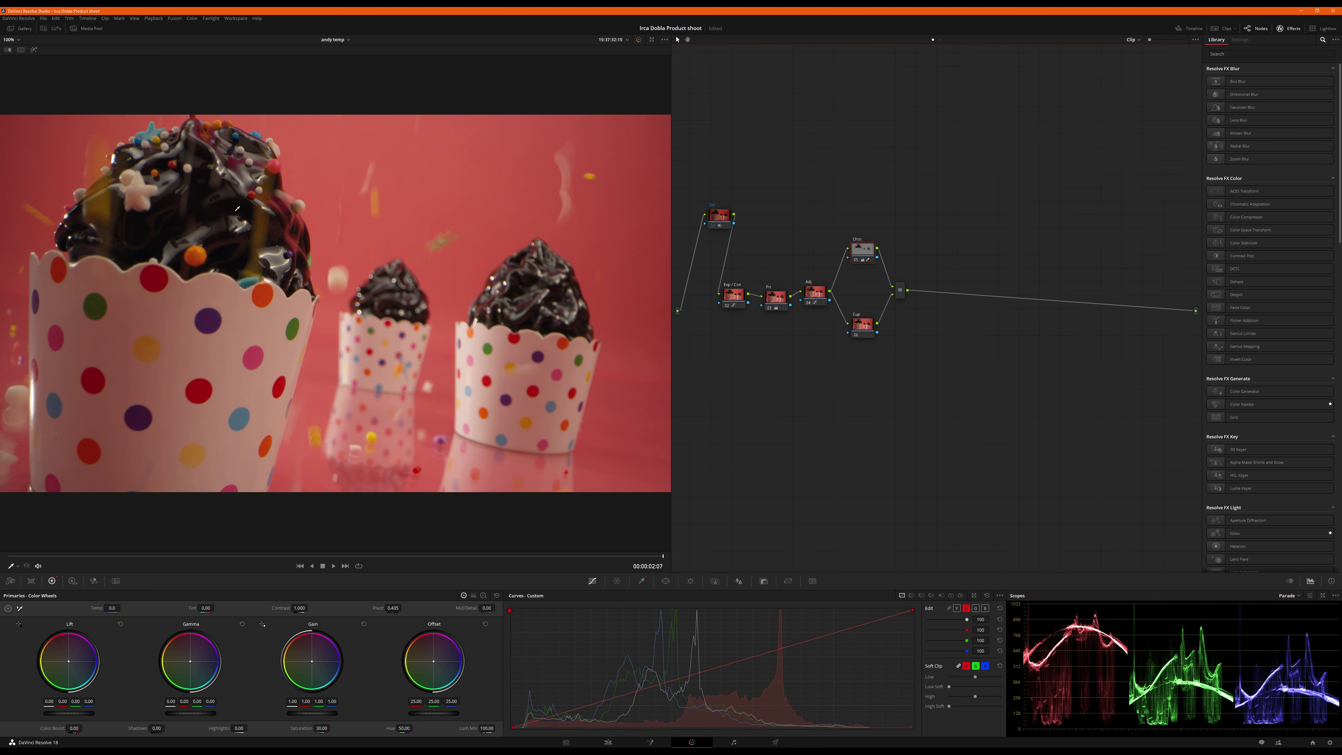
key("ctrl+d")
key("ctrl+d")
key("ctrl+d")
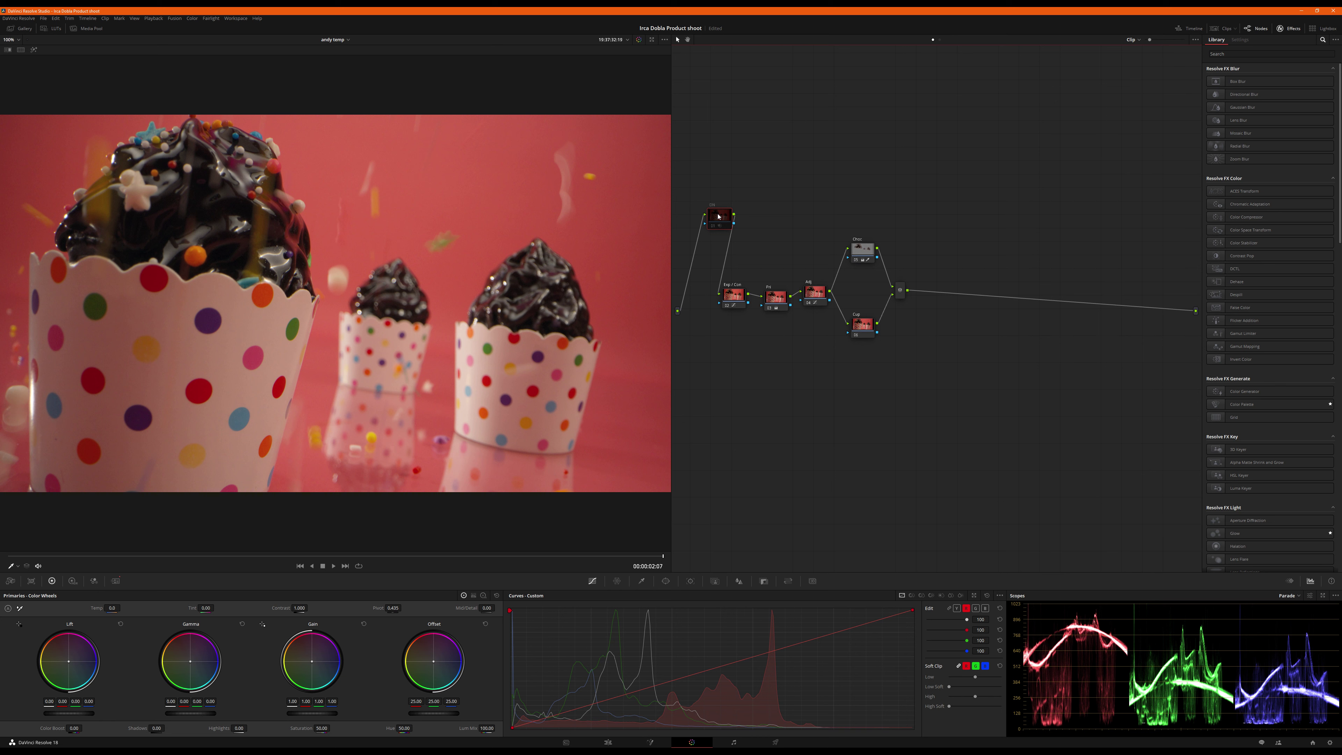
Check the noise reduction node off and on up close and set its temporal luma and chroma thresholds to 20.
key("ctrl+d")
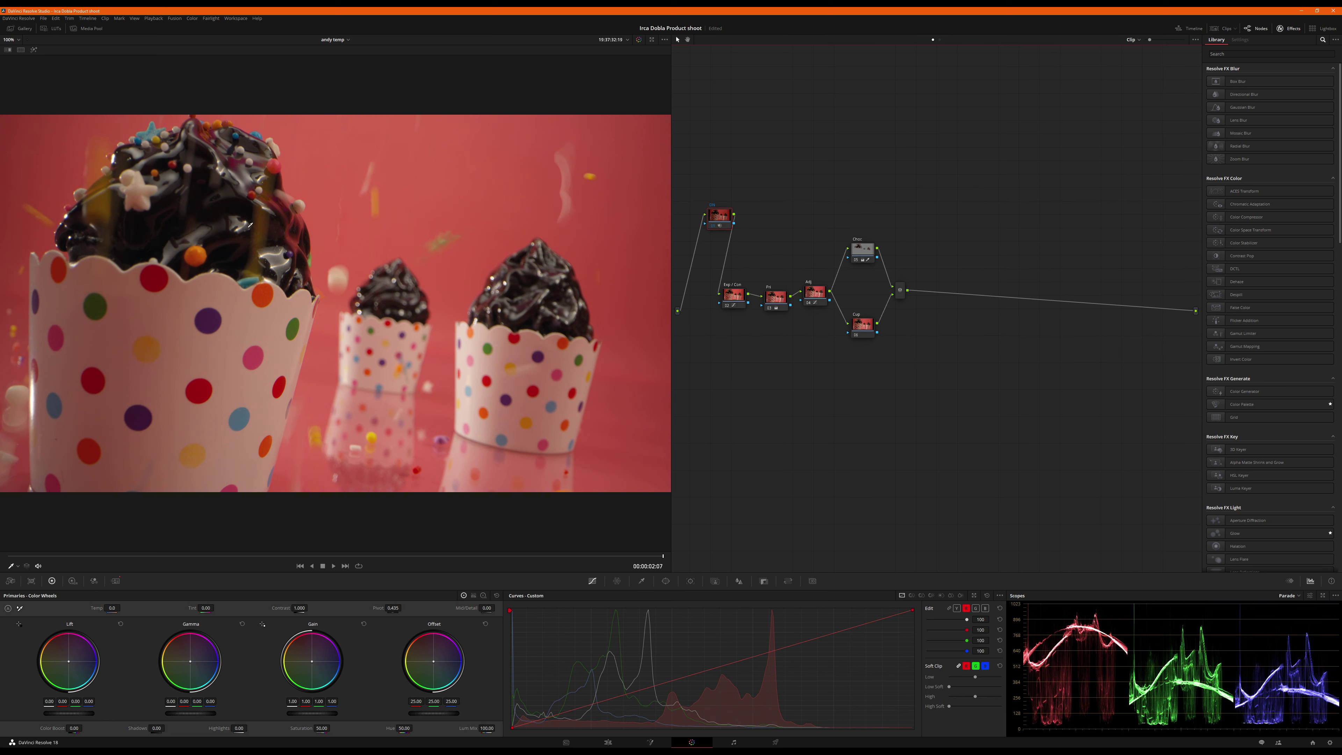
scroll(250, 225, "up", 5)
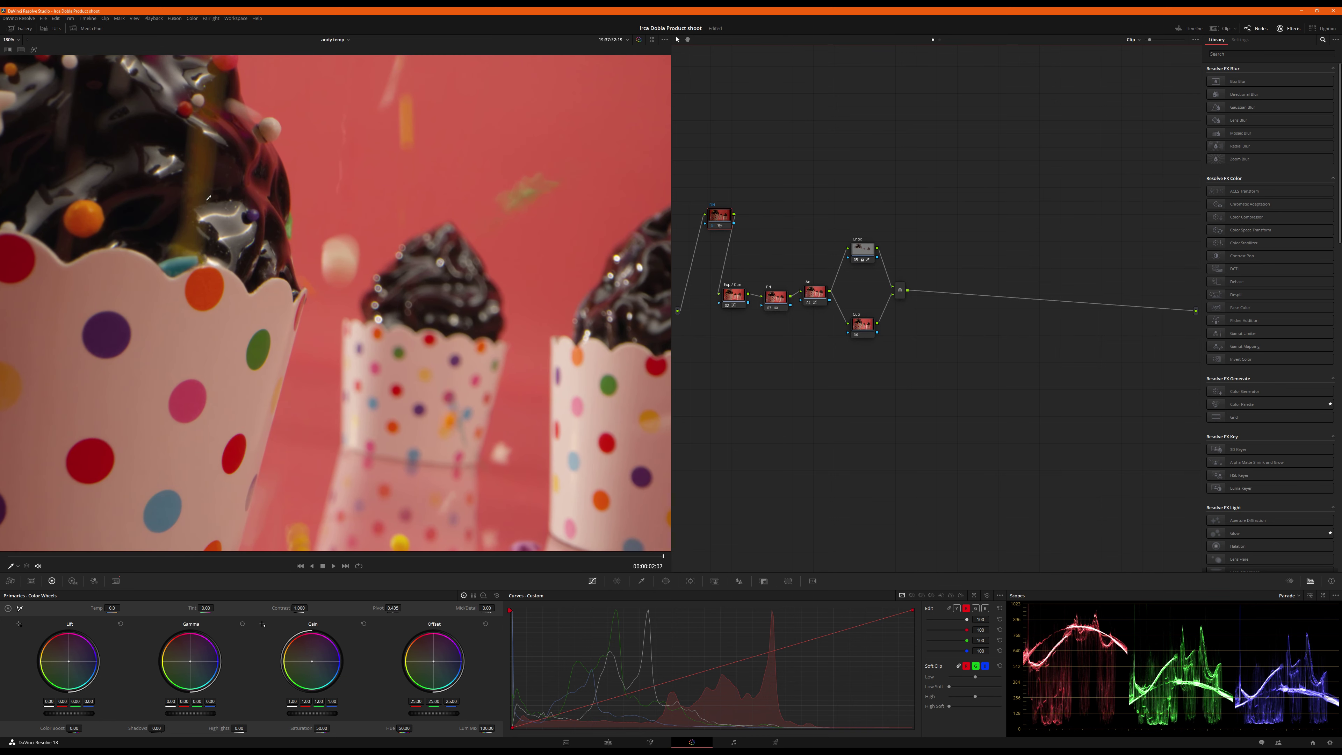
key("ctrl+d")
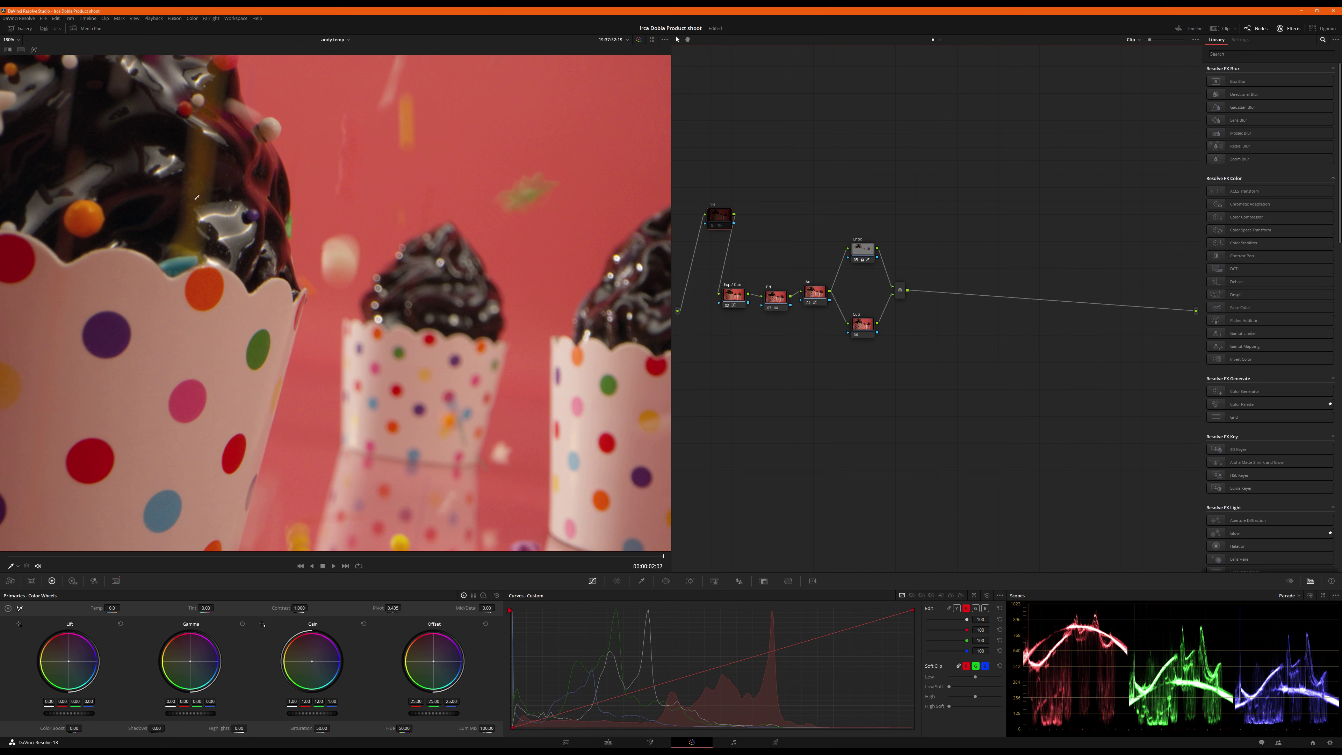
left_click(116, 581)
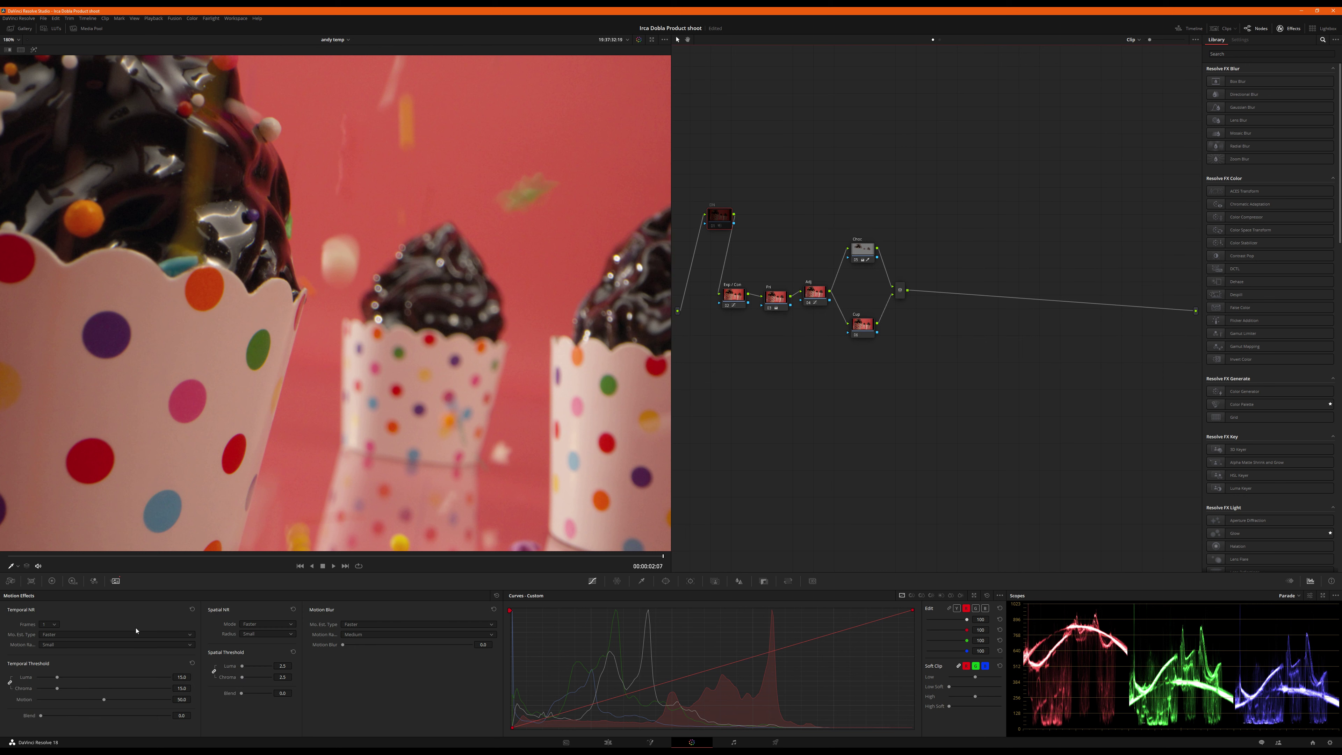
left_click(181, 677)
left_click(284, 666)
left_click(726, 222)
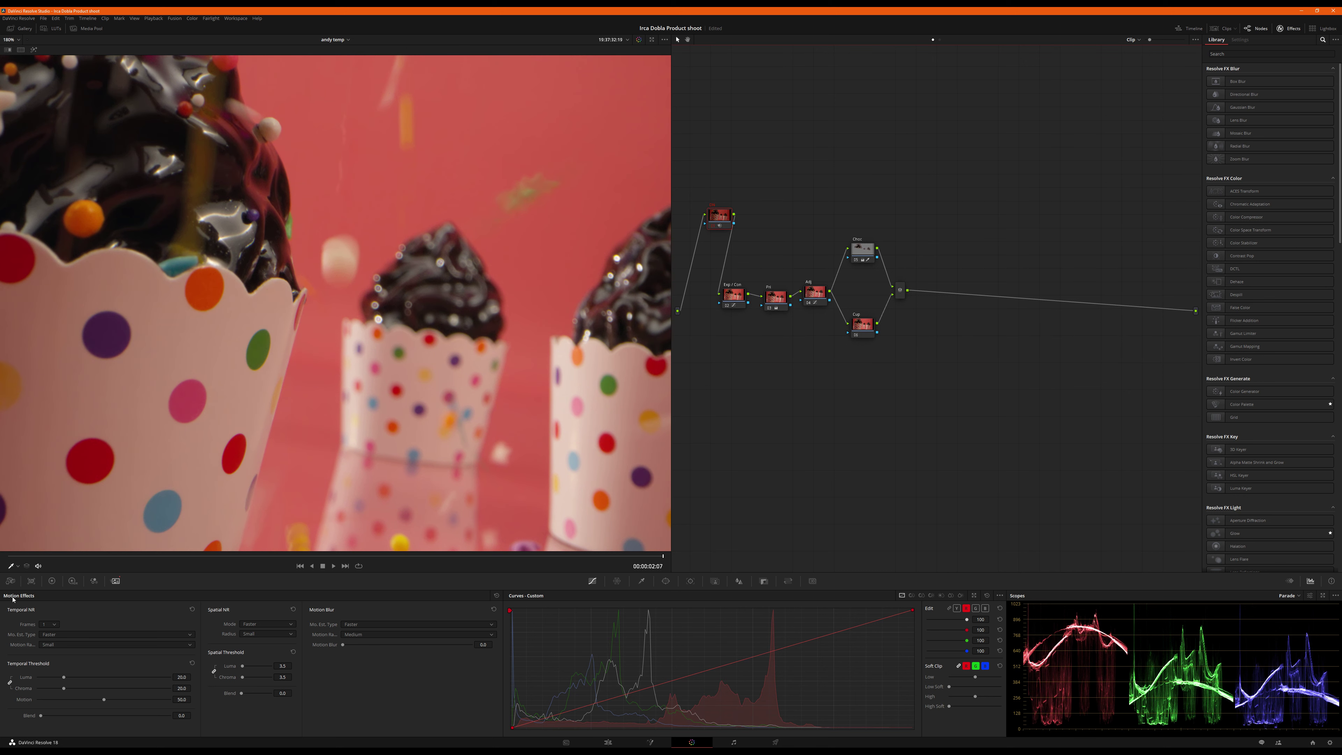
left_click(10, 580)
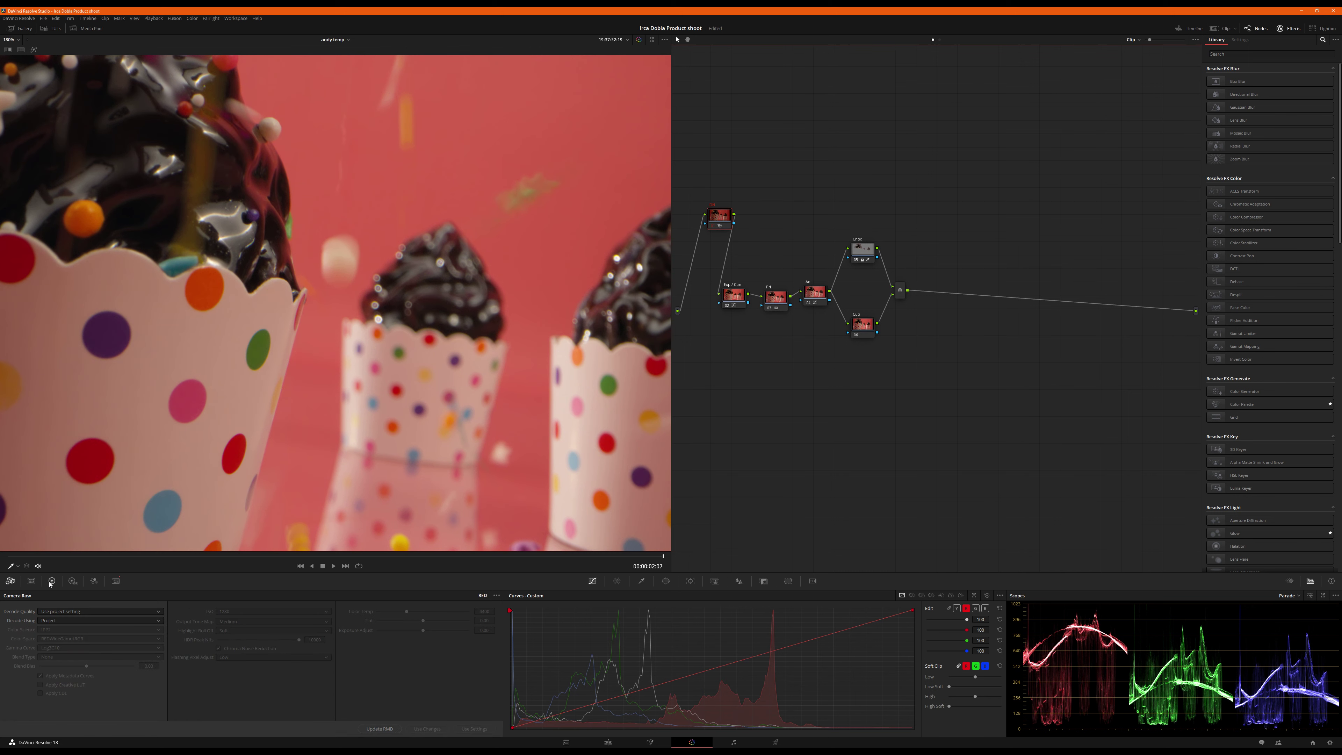
left_click(52, 581)
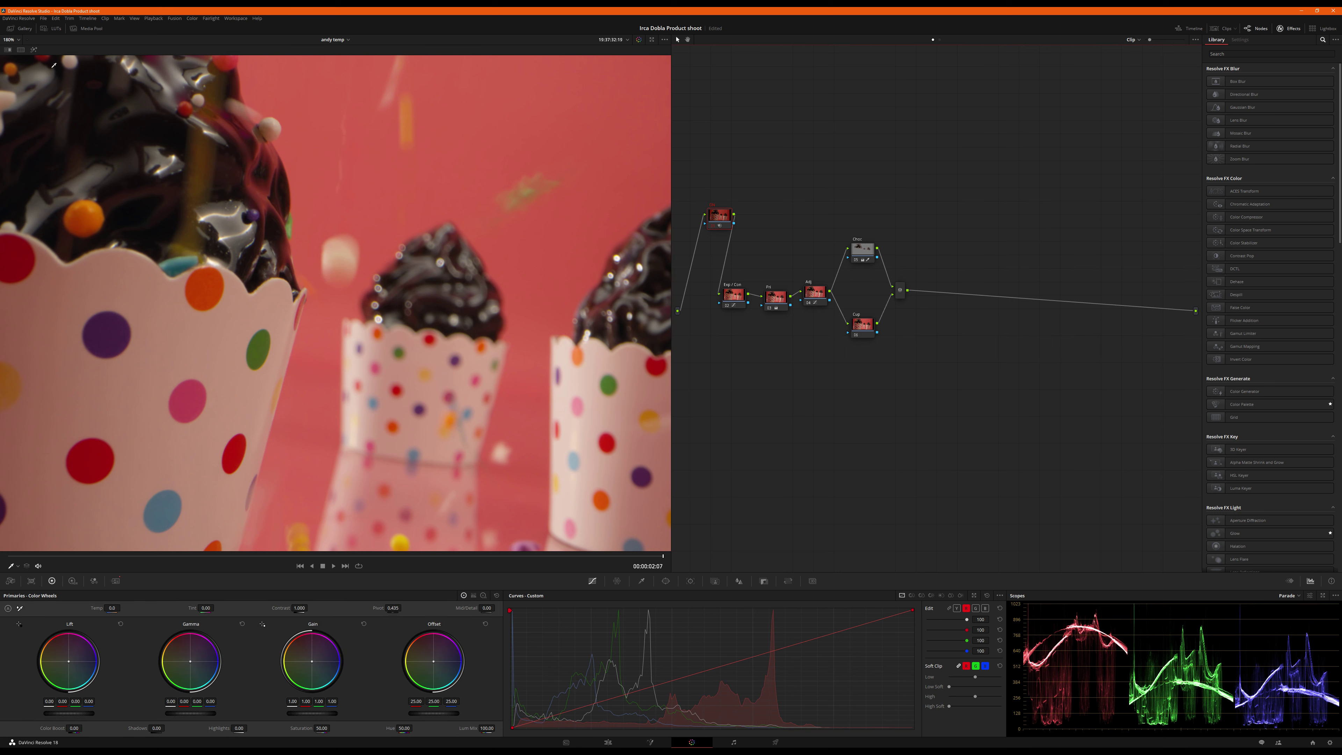
Key the wrappers on the Cup node with a 3D qualifier stroke looped over the front small cupcake's wrapper, and apply a pre-filter.
left_click(19, 39)
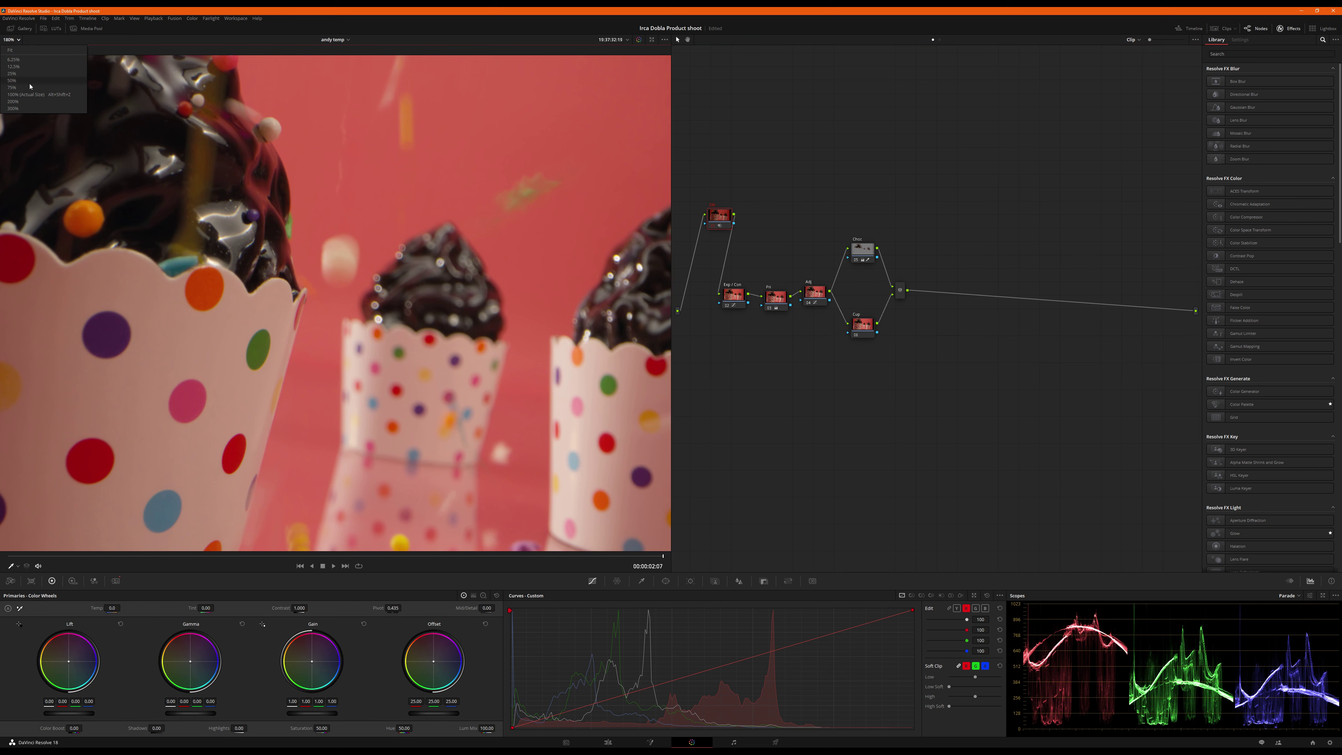
left_click(23, 94)
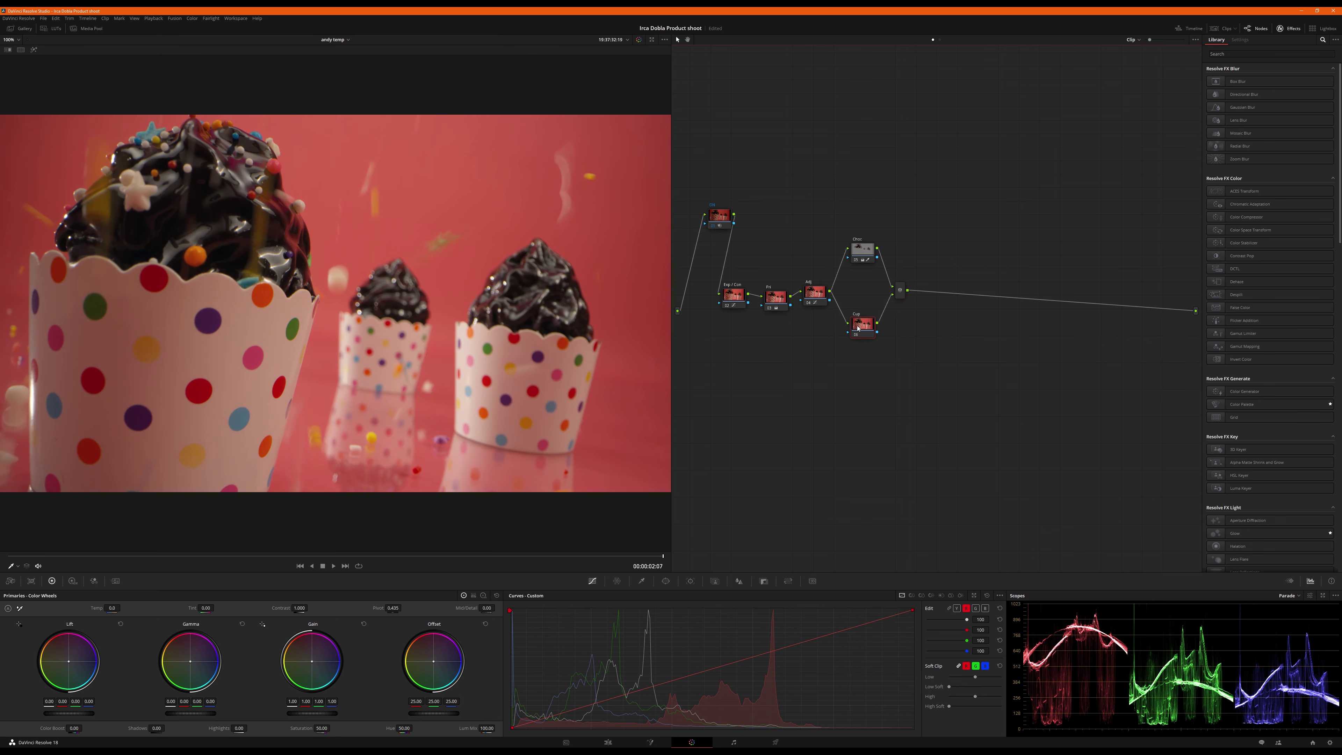
left_click(862, 324)
right_click(864, 327)
left_click(865, 331)
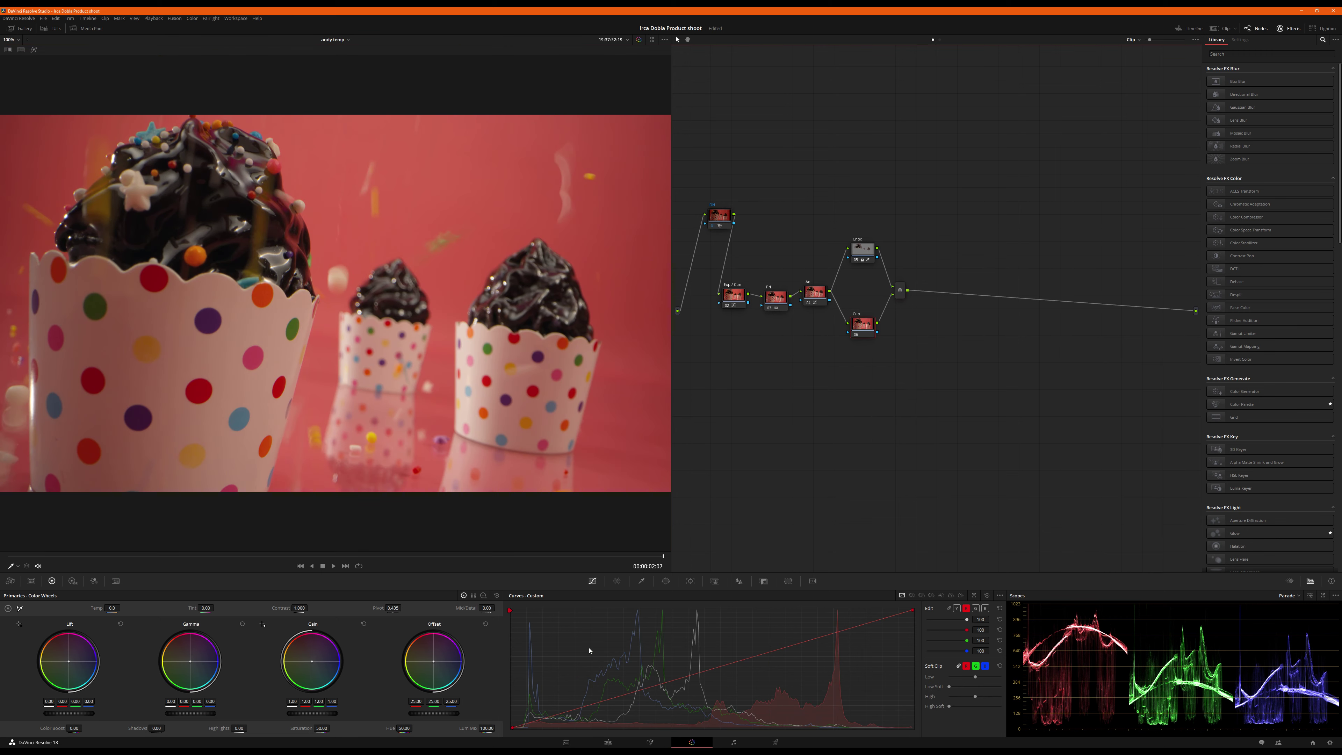
left_click(641, 581)
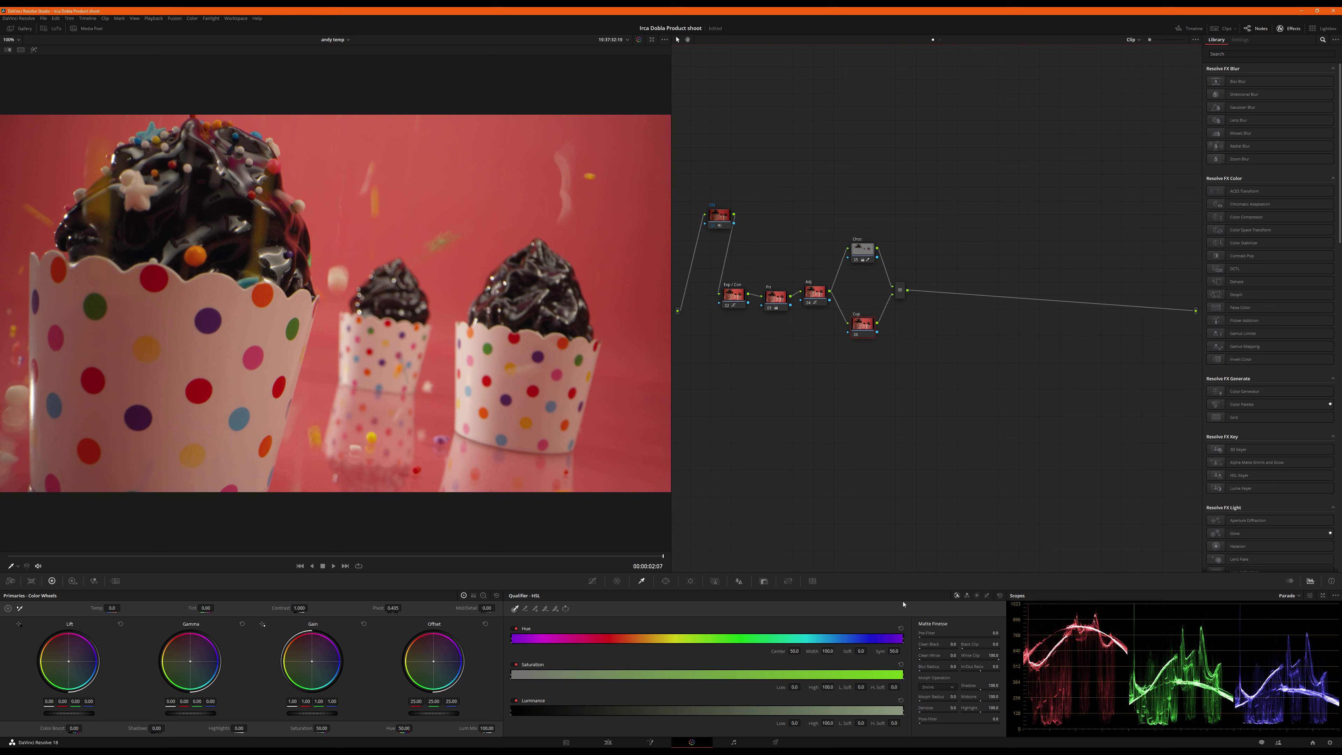
left_click(987, 595)
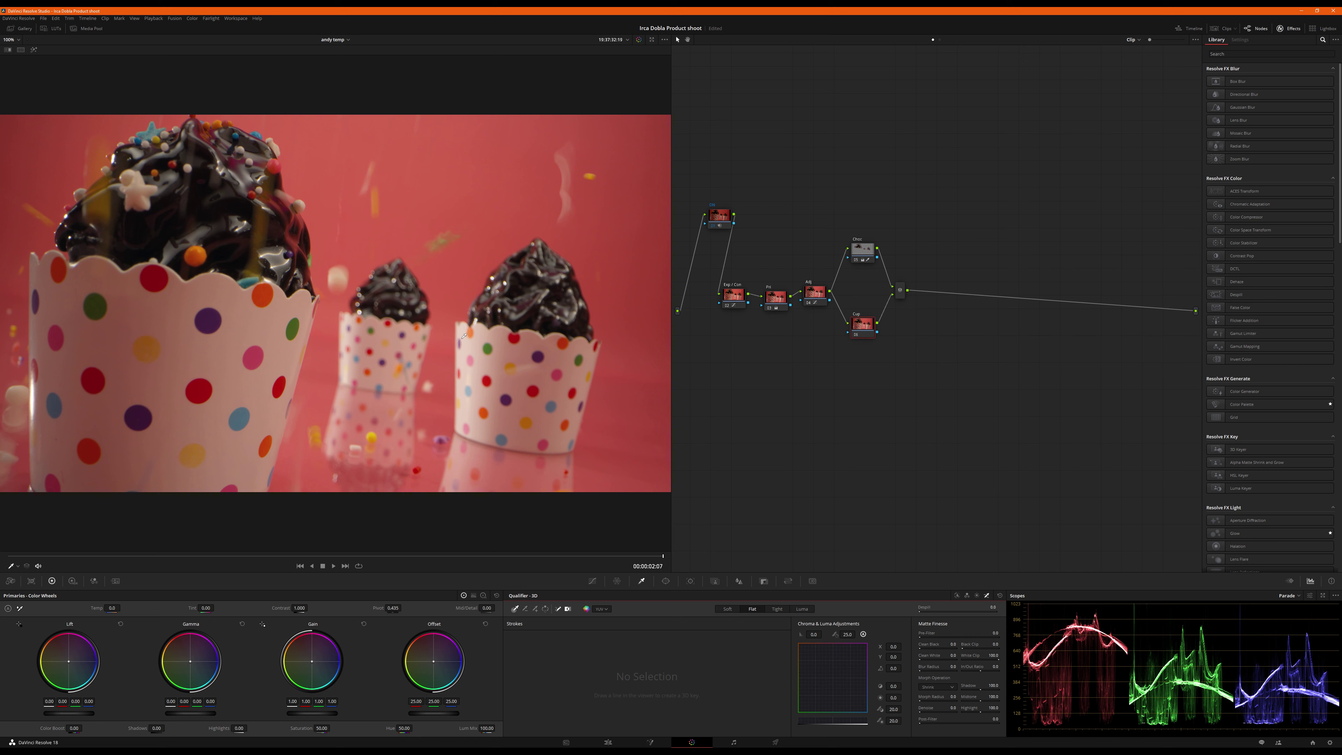
mouse_move(471, 342)
left_mouse_down()
mouse_move(515, 354)
mouse_move(523, 370)
mouse_move(489, 398)
mouse_move(464, 345)
left_mouse_up()
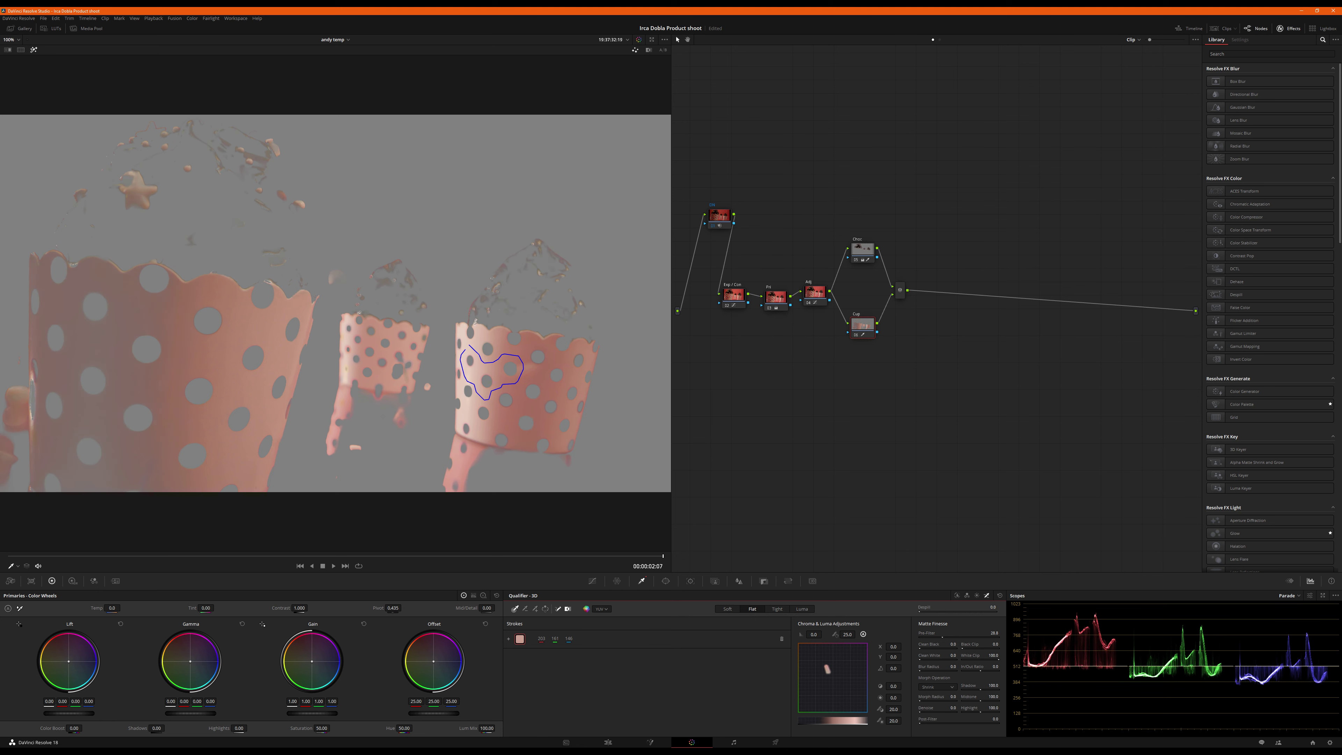
Clean the cup key's blacks and whites and add a second qualifier stroke across the large cupcake's wrapper.
left_click_drag(930, 659, 938, 646)
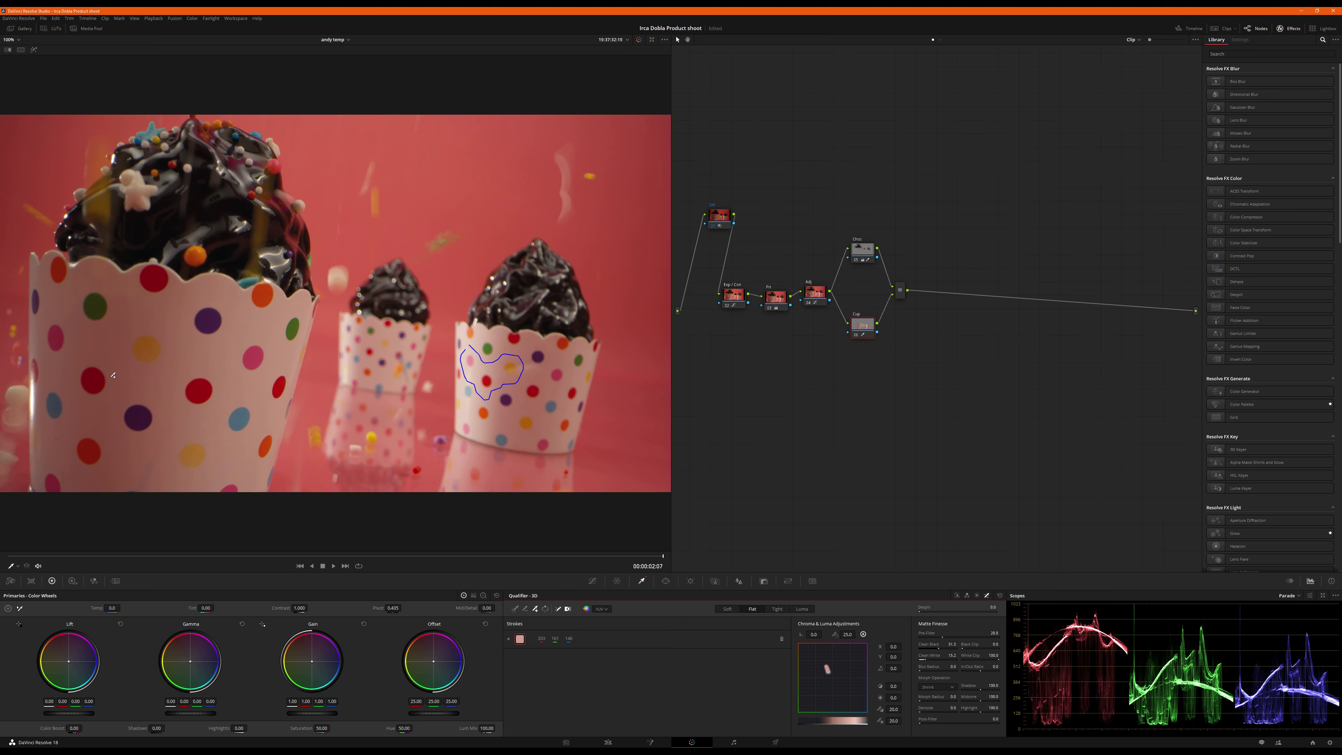
key("alt+shift+h")
mouse_move(66, 370)
left_mouse_down()
mouse_move(100, 357)
mouse_move(178, 391)
left_mouse_up()
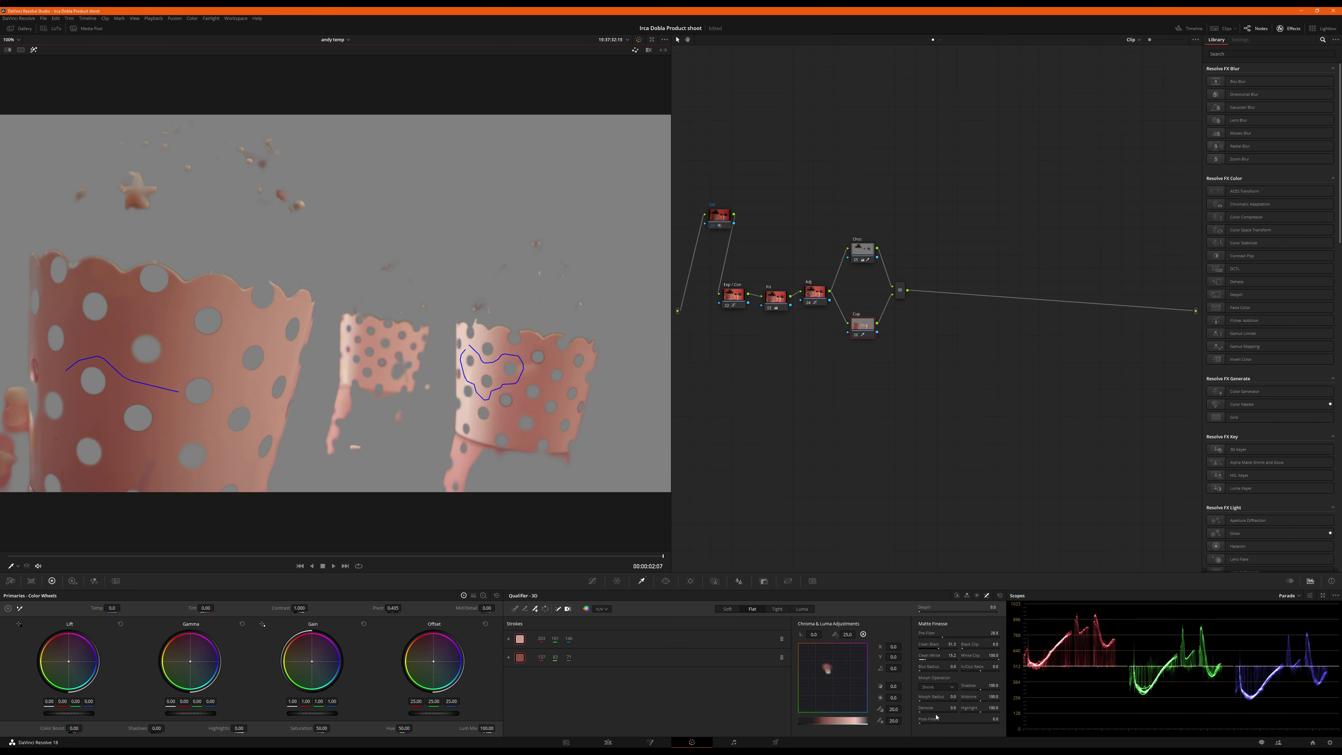
Soften the cup matte with denoise, post-filter and a small blur radius, and bring up the Cup node's custom curves.
left_click_drag(921, 711, 987, 722)
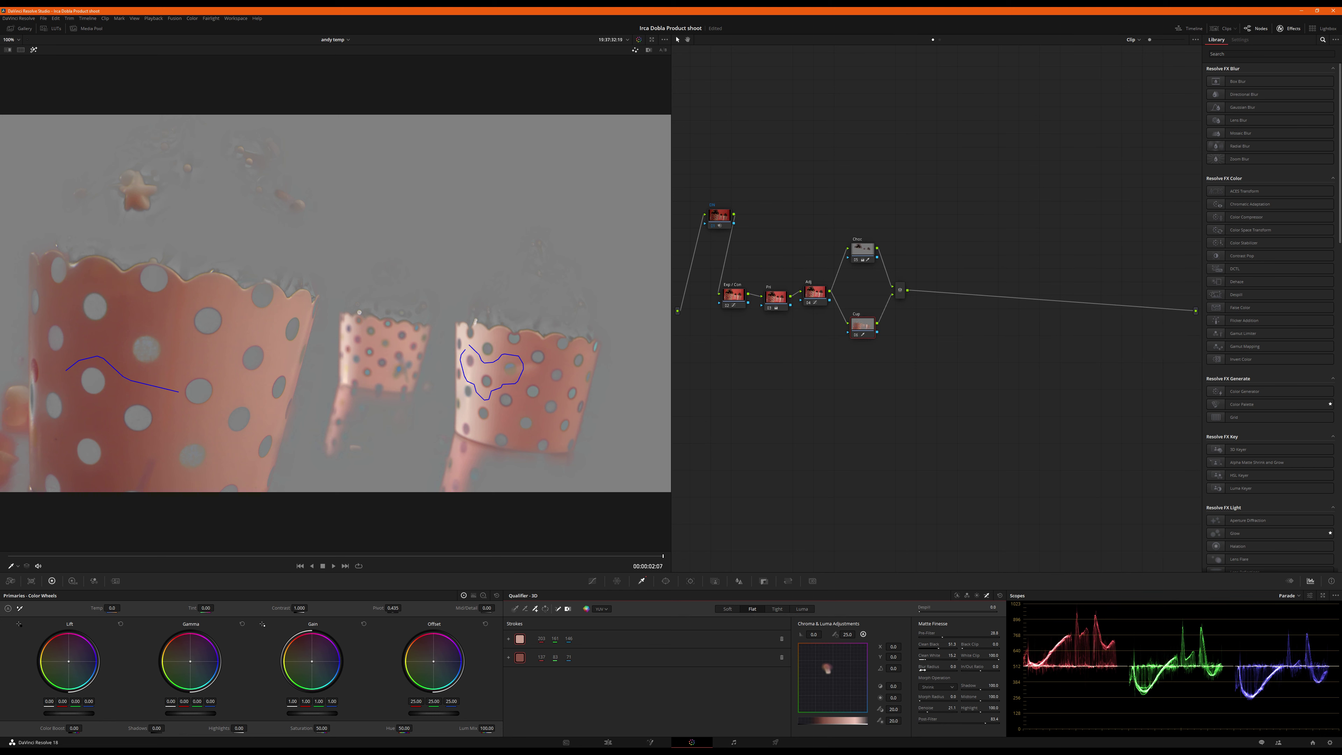
mouse_move(924, 669)
left_mouse_down()
mouse_move(937, 669)
mouse_move(923, 669)
left_mouse_up()
left_click(592, 581)
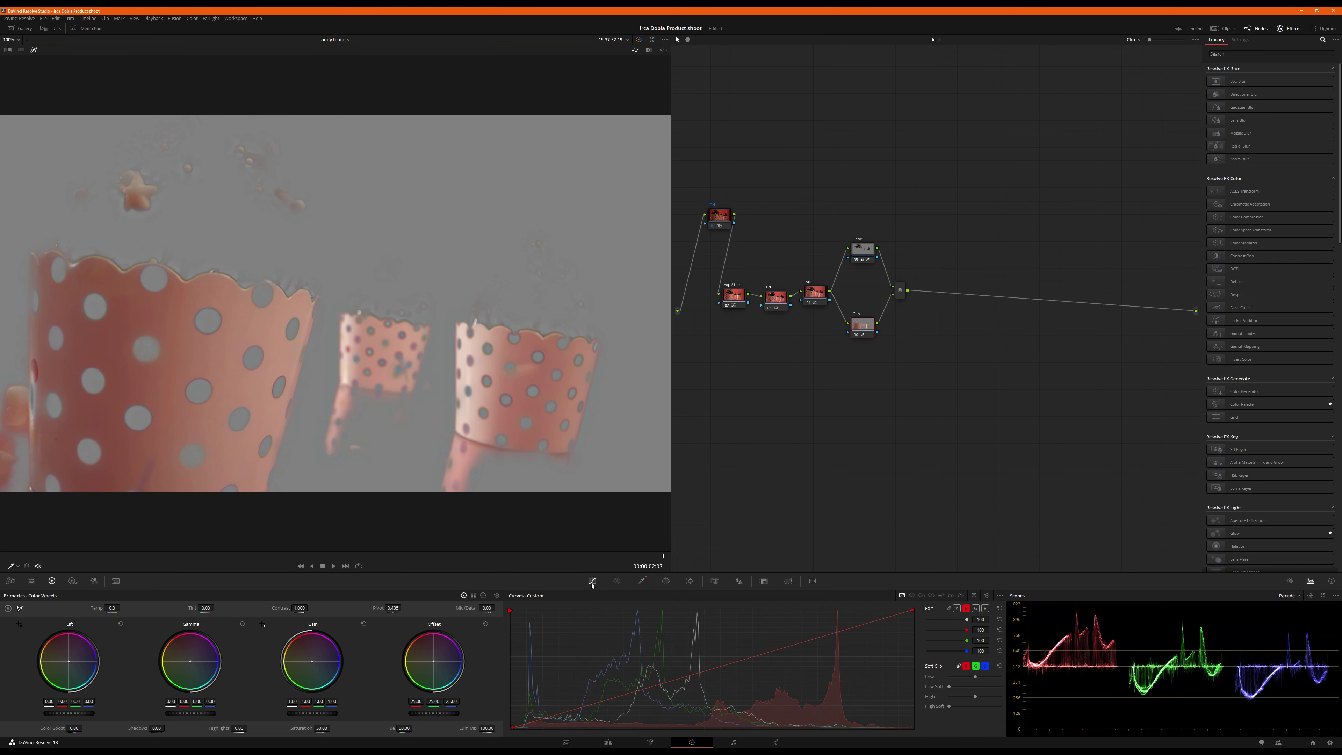
Set the Cup node's saturation to 25 and compare the full image with the node off and on.
left_click(321, 728)
type("25")
key("Return")
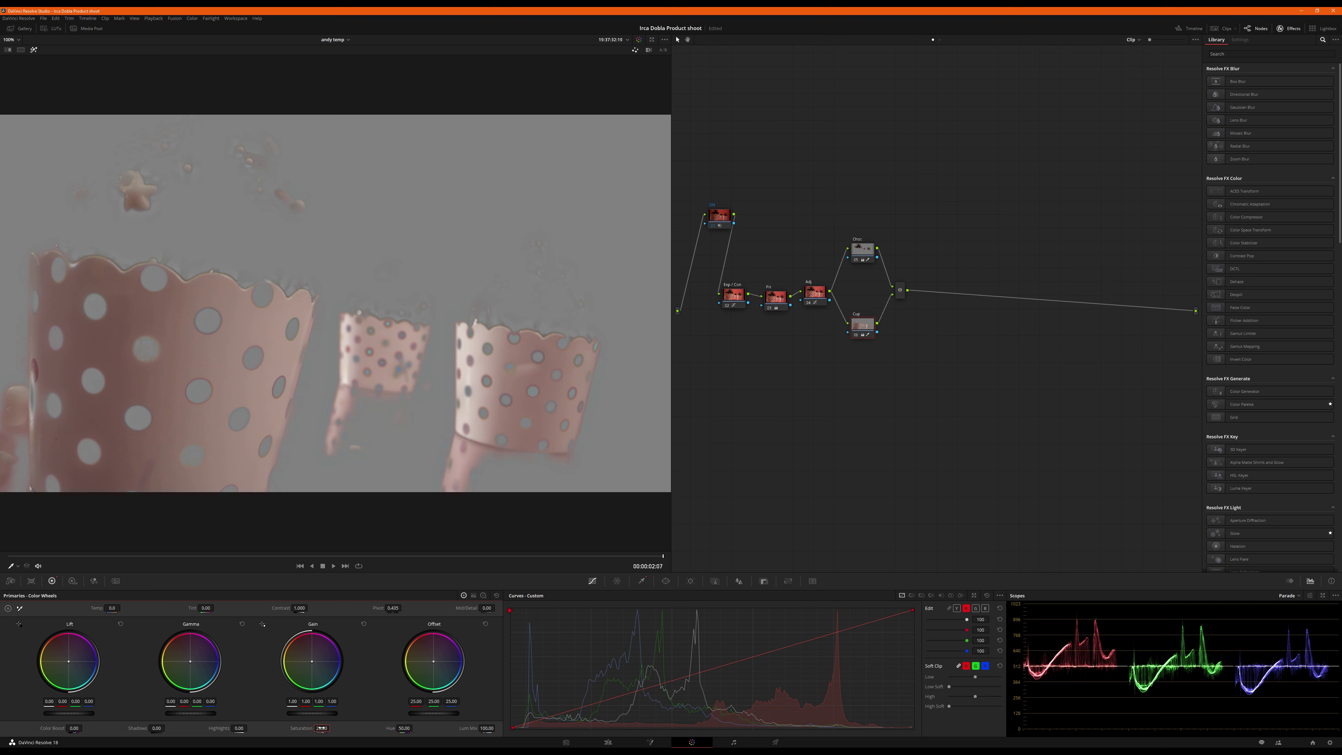
key("shift+d")
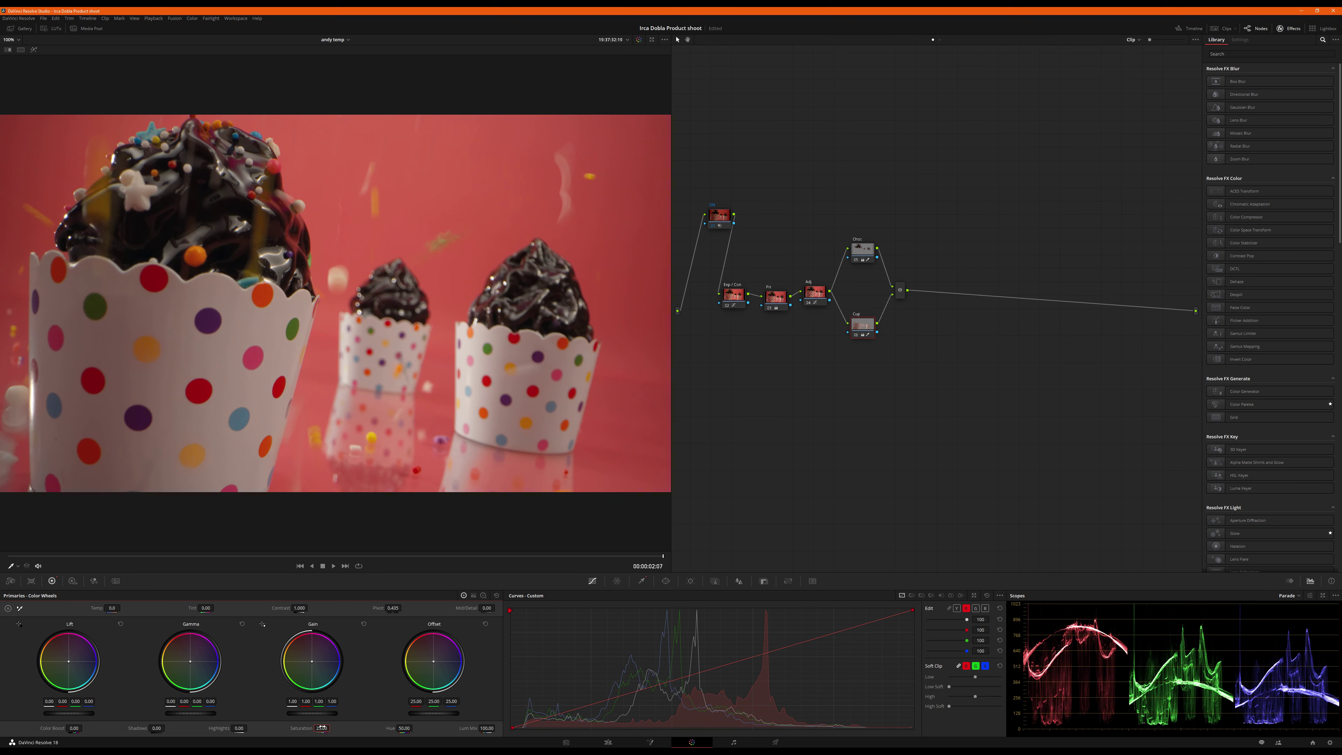
left_click_drag(862, 326, 860, 332)
key("ctrl+d")
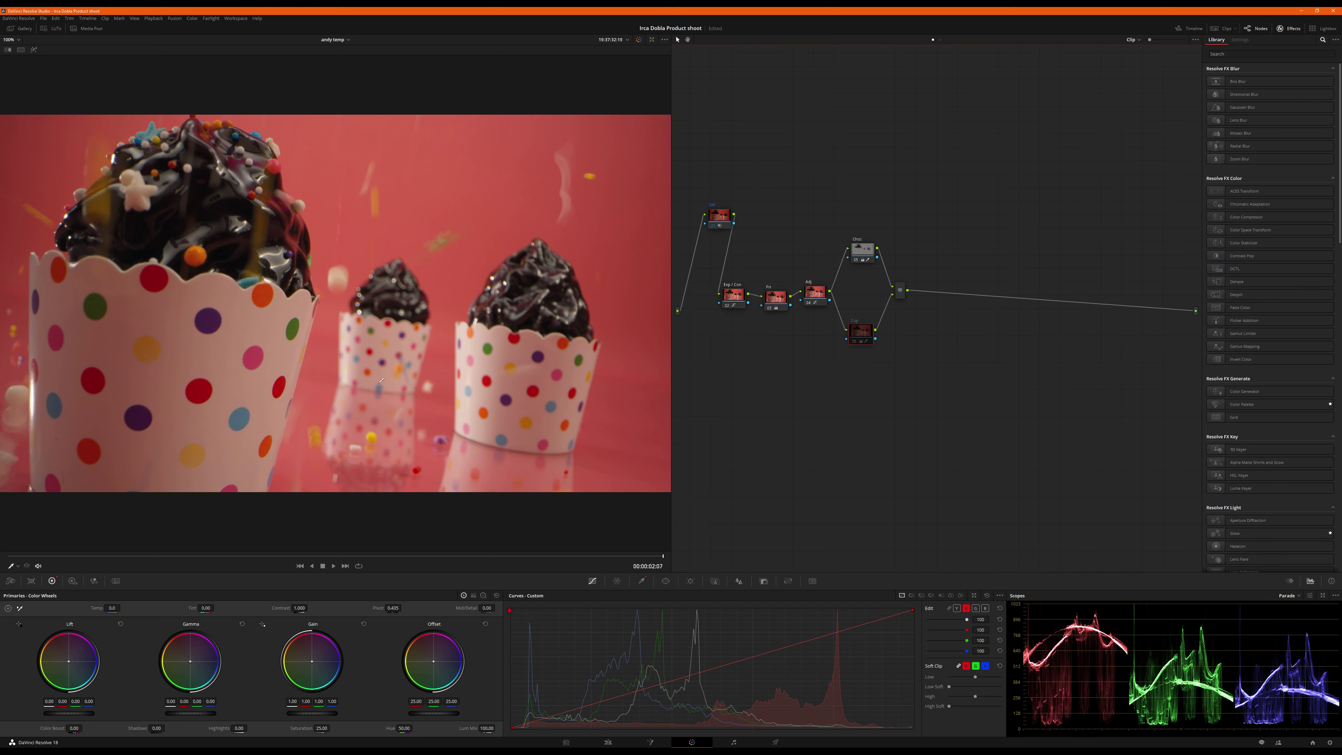
key("ctrl+d")
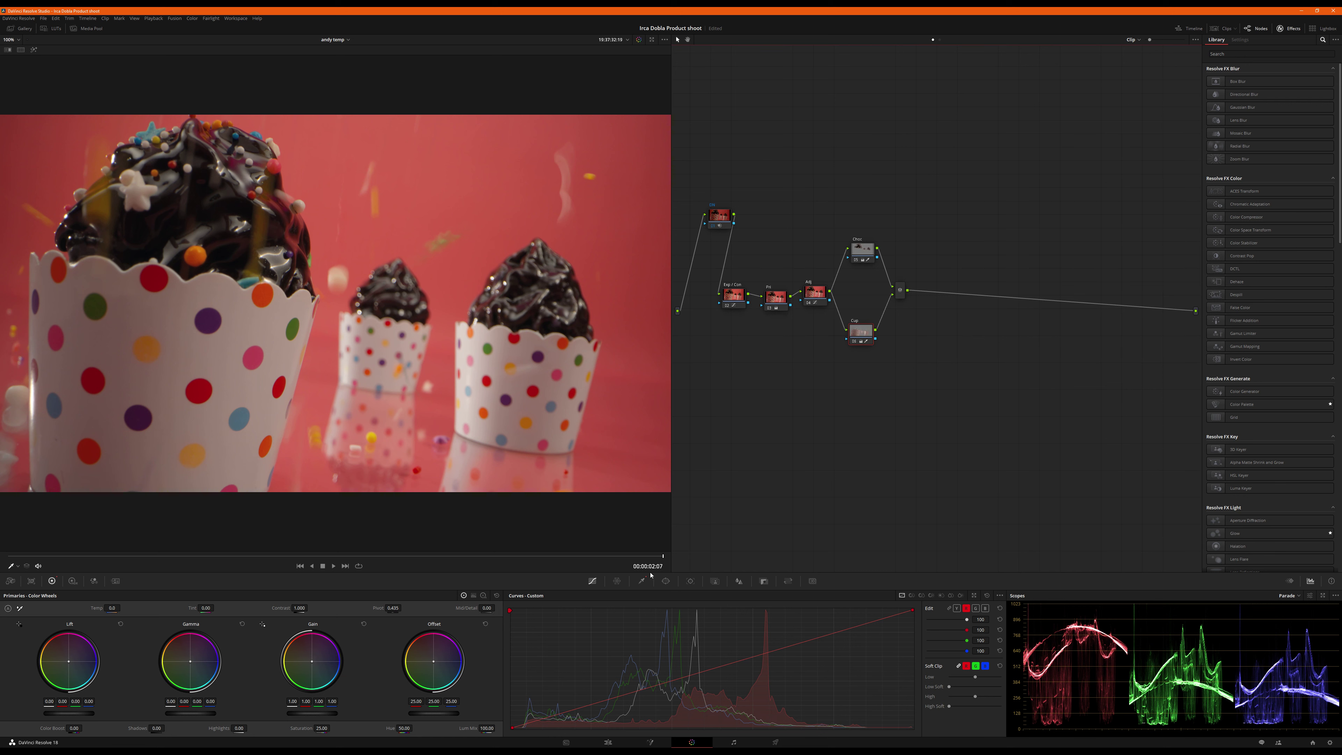
Switch the Cup node's custom curve to the linked channels and add a slightly raised point in the midtones.
left_click(957, 607)
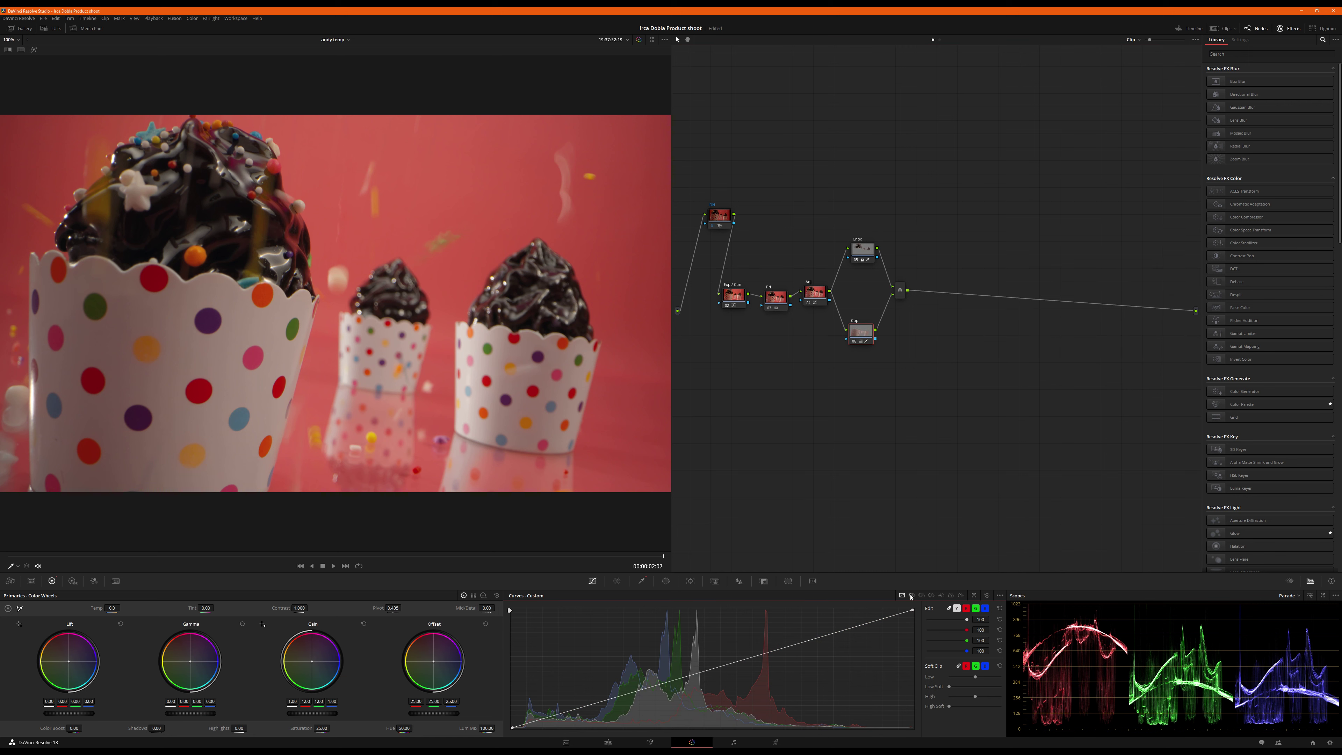
left_click(775, 651)
left_click_drag(775, 651, 720, 659)
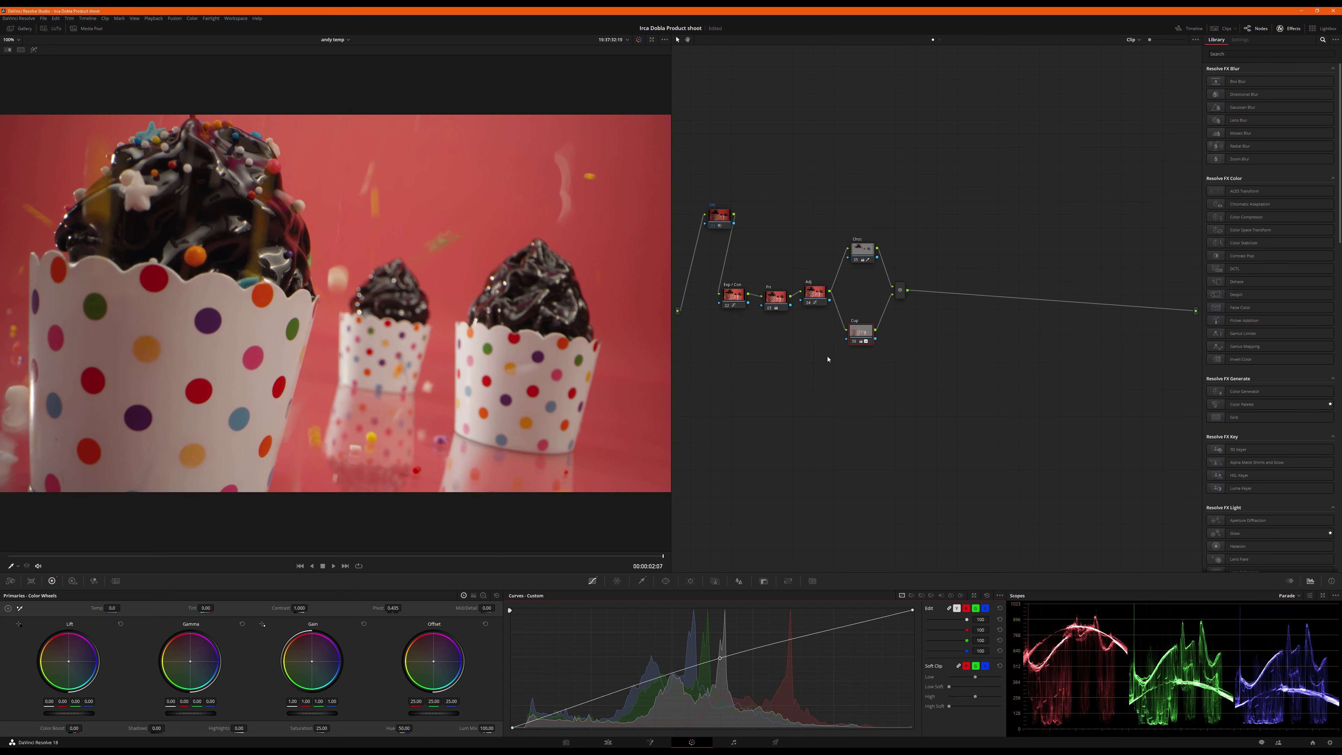
Add a serial node after the parallel mixer and label it for the pink background adjustment.
left_click(904, 295)
key("alt+s")
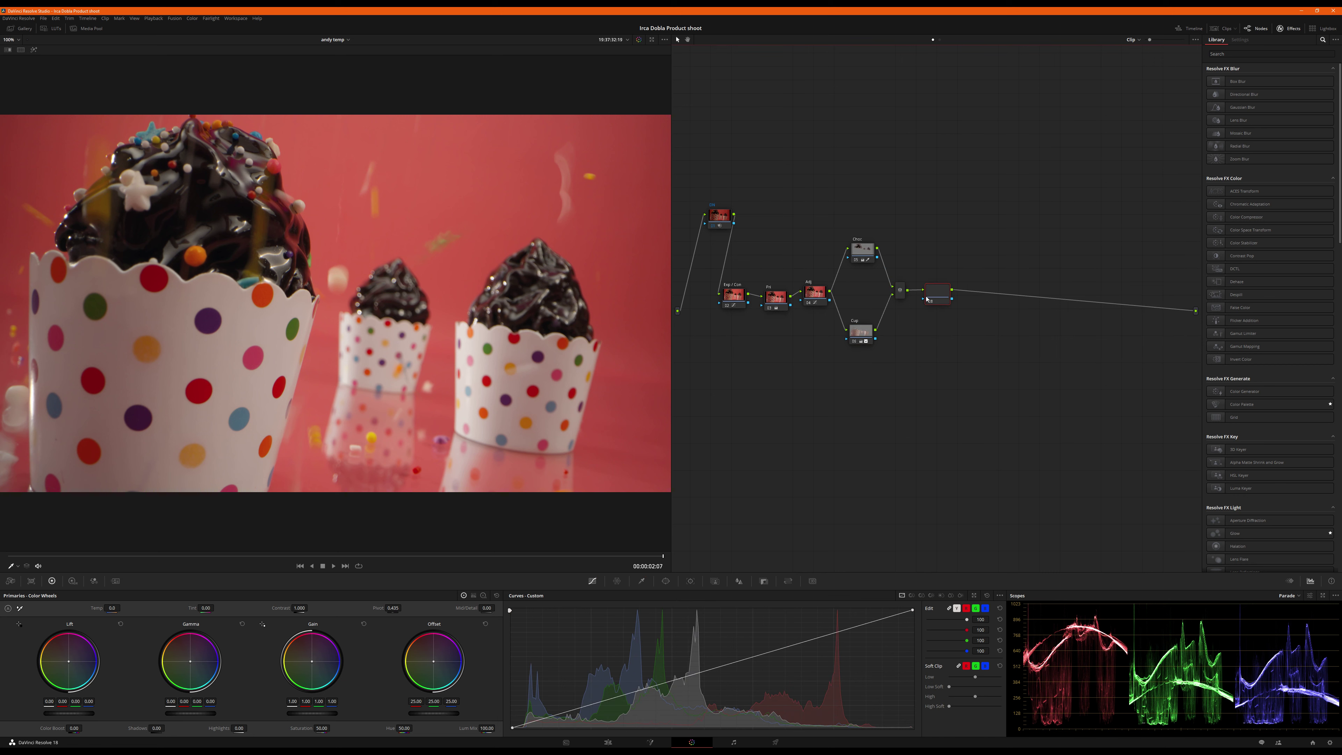
right_click(940, 294)
left_click(947, 307)
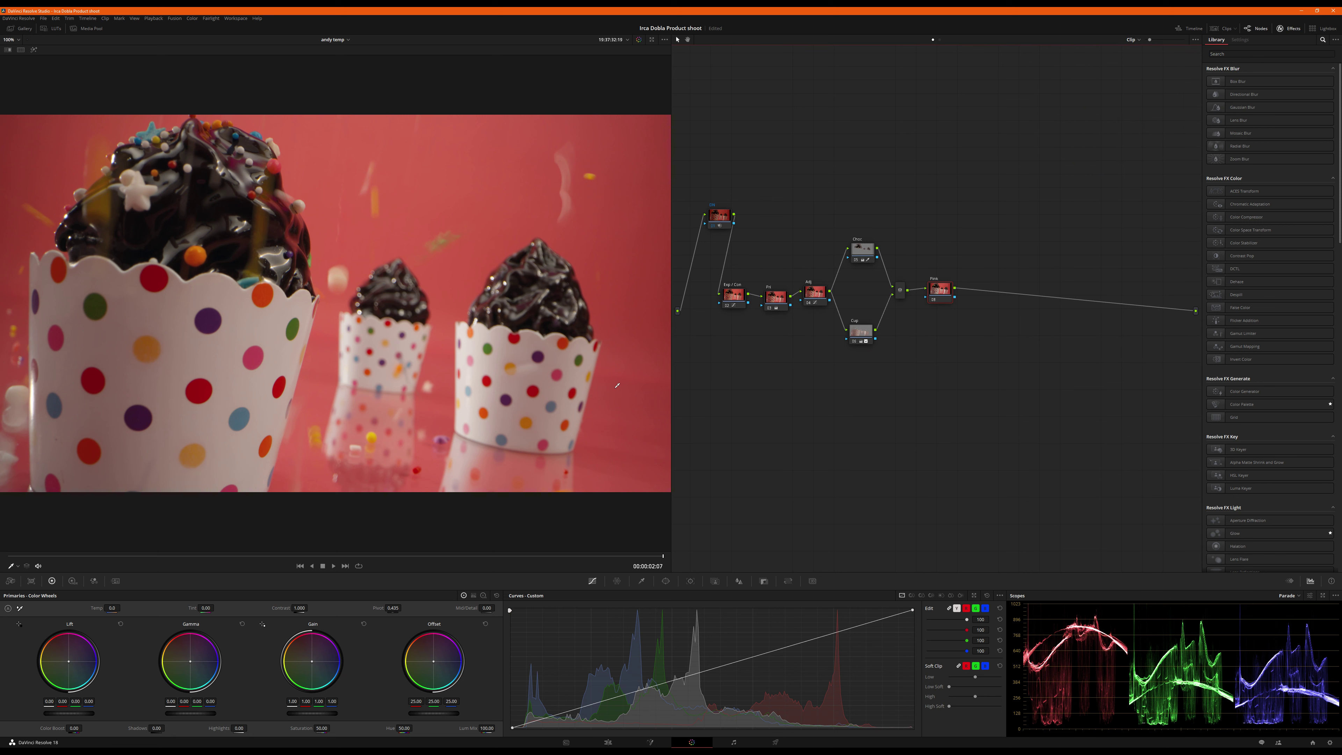
Key the pink background on the new node with a 3D qualifier stroke along the image's upper and outer edge.
left_click(641, 581)
left_click(987, 596)
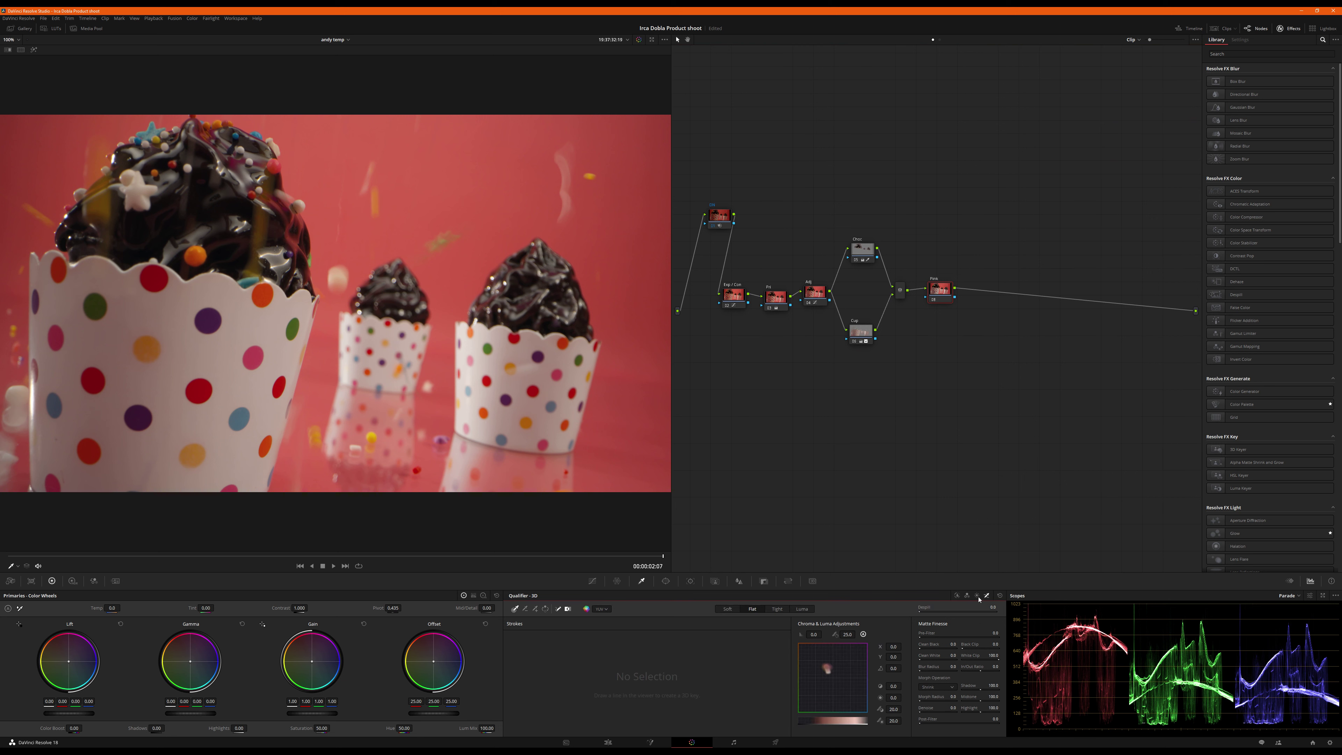
mouse_move(621, 141)
left_mouse_down()
mouse_move(640, 426)
mouse_move(653, 232)
left_mouse_up()
mouse_move(653, 160)
left_mouse_down()
mouse_move(622, 140)
mouse_move(542, 138)
mouse_move(496, 202)
mouse_move(429, 195)
mouse_move(372, 140)
left_mouse_up()
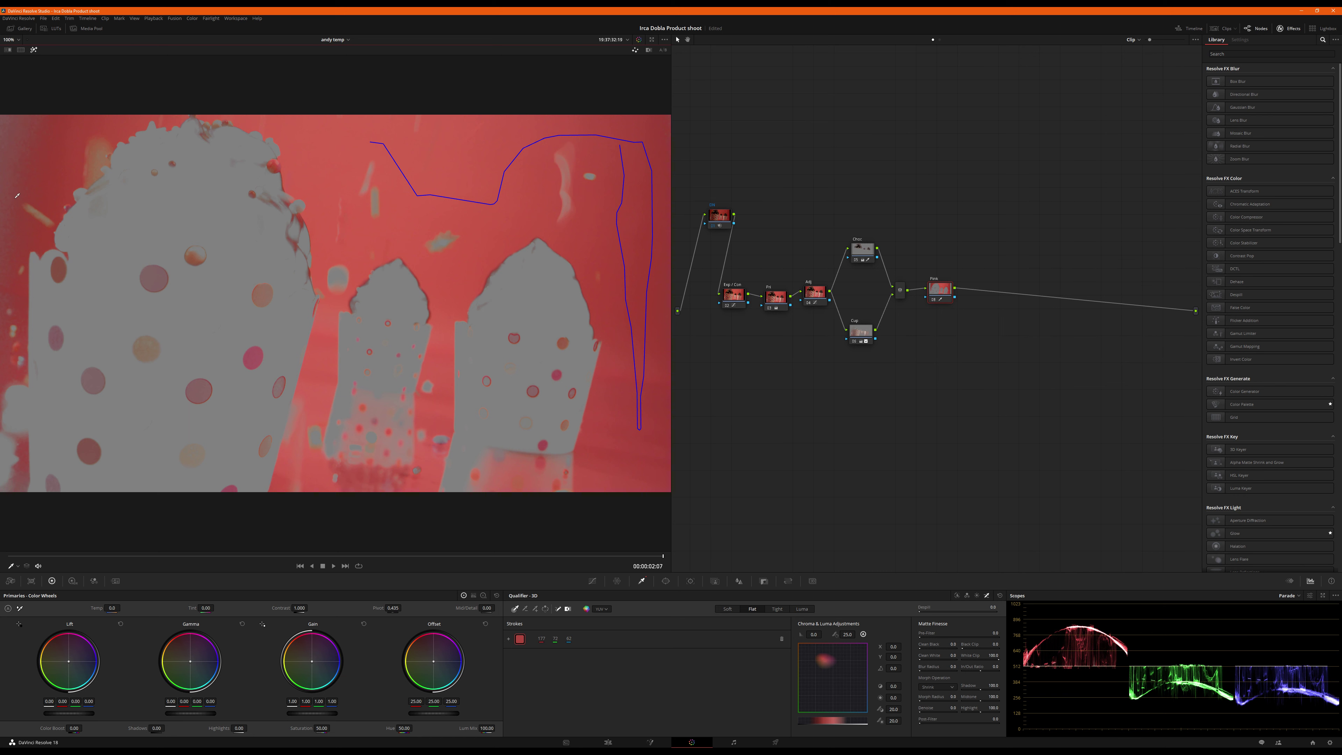
Redraw the background stroke from beside the large cupcake to the lower corner and try another stroke in the opposite upper corner.
mouse_move(11, 201)
left_mouse_down()
mouse_move(15, 124)
mouse_move(171, 119)
mouse_move(134, 119)
mouse_move(57, 174)
left_mouse_up()
mouse_move(292, 126)
left_mouse_down()
mouse_move(312, 163)
mouse_move(363, 149)
mouse_move(456, 192)
mouse_move(492, 152)
mouse_move(643, 139)
mouse_move(647, 473)
left_mouse_up()
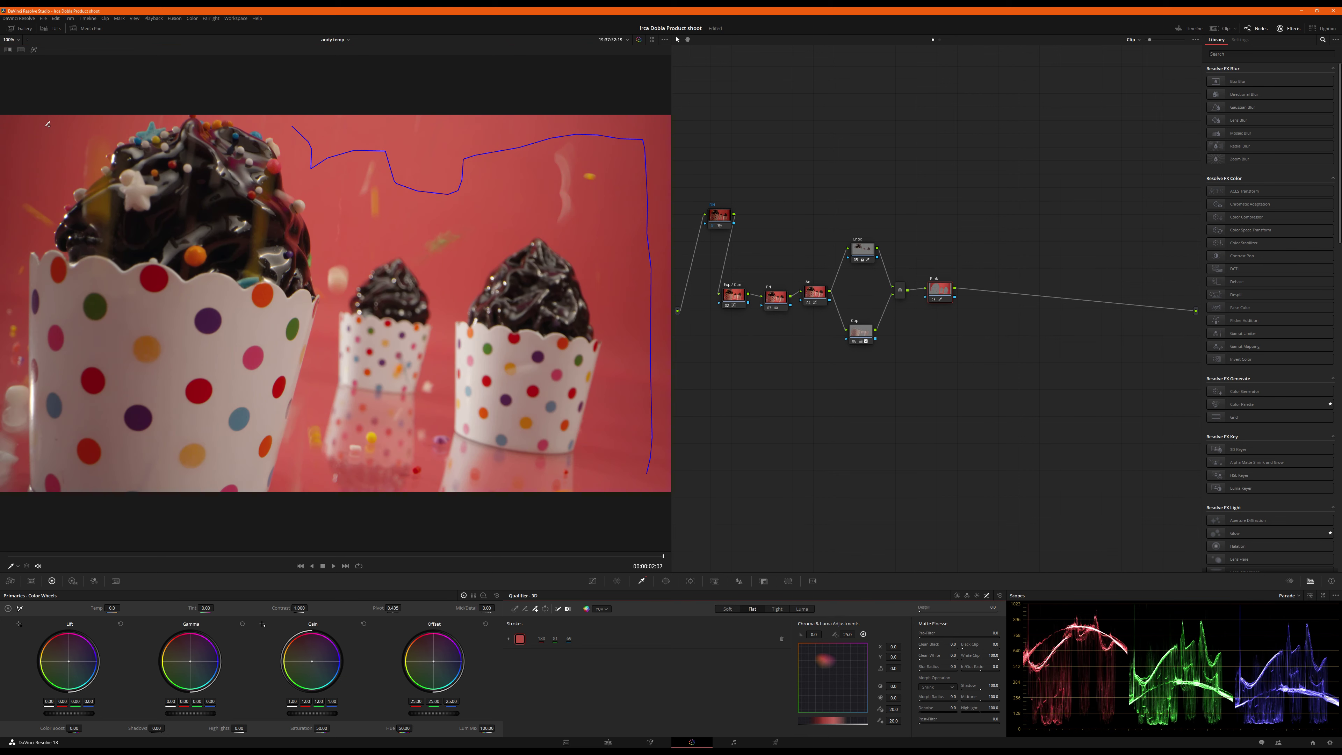
mouse_move(18, 123)
left_mouse_down()
mouse_move(17, 264)
mouse_move(18, 169)
mouse_move(38, 138)
mouse_move(85, 142)
mouse_move(91, 169)
left_mouse_up()
key("ctrl+z")
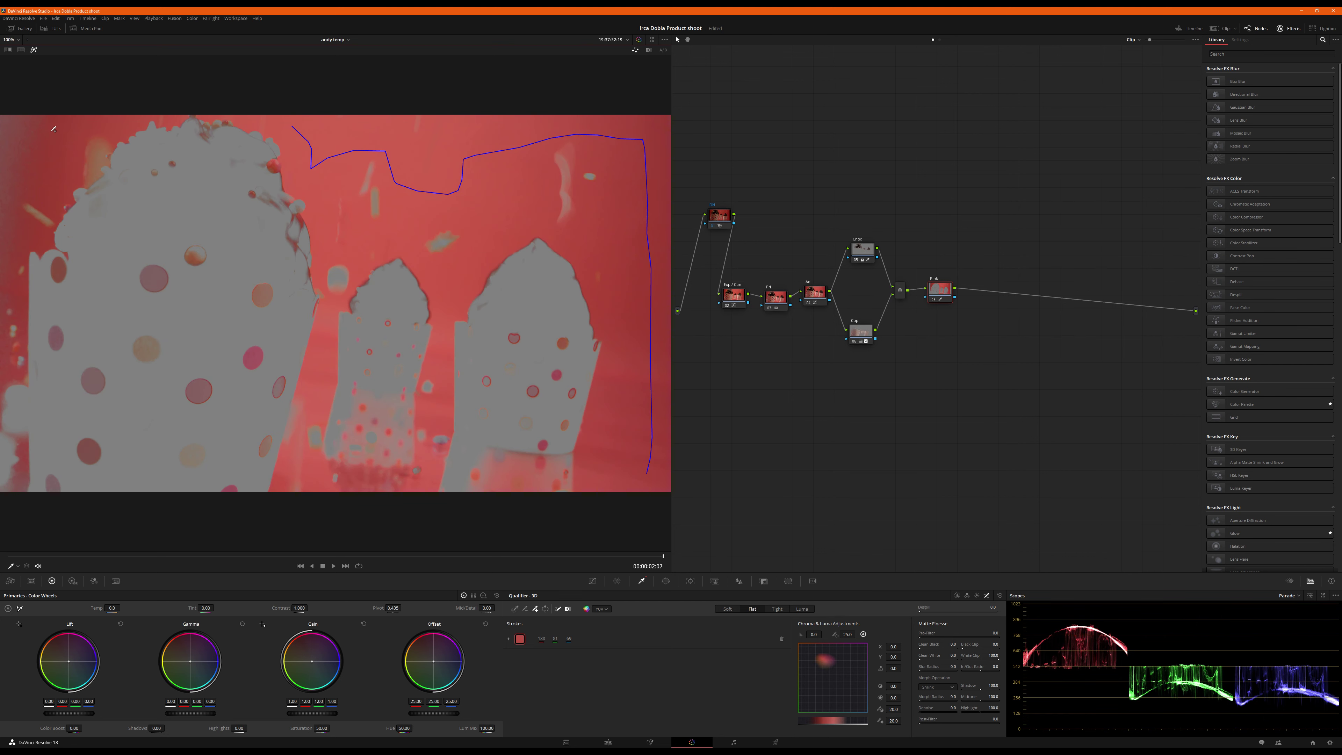
Add a 3D qualifier stroke over the pink background in the upper corner beside the large cupcake and check the highlighted matte.
mouse_move(40, 121)
left_mouse_down()
mouse_move(9, 132)
mouse_move(21, 241)
mouse_move(25, 224)
left_mouse_up()
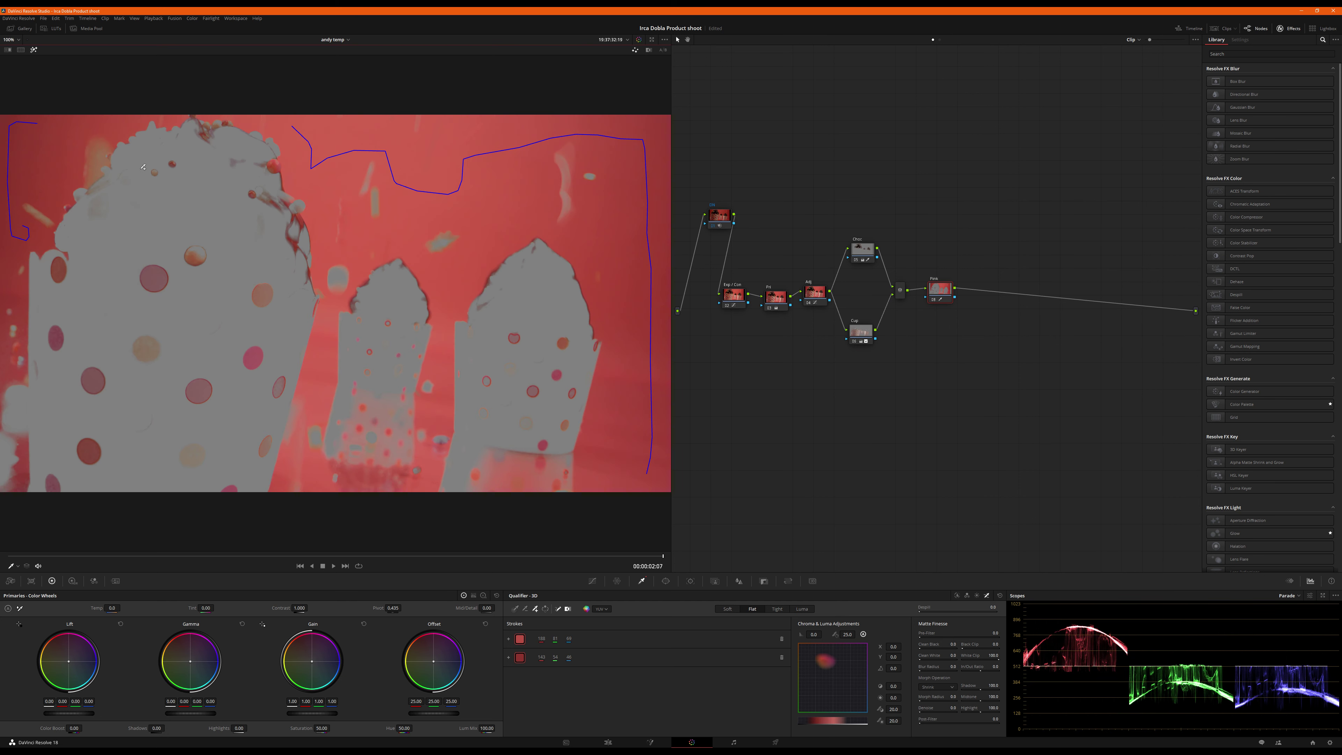
key("shift+h")
key("shift+h")
Refine the background matte by increasing clean black, black clip, blur radius and denoise, then turn off the highlight view.
left_click_drag(951, 643, 972, 644)
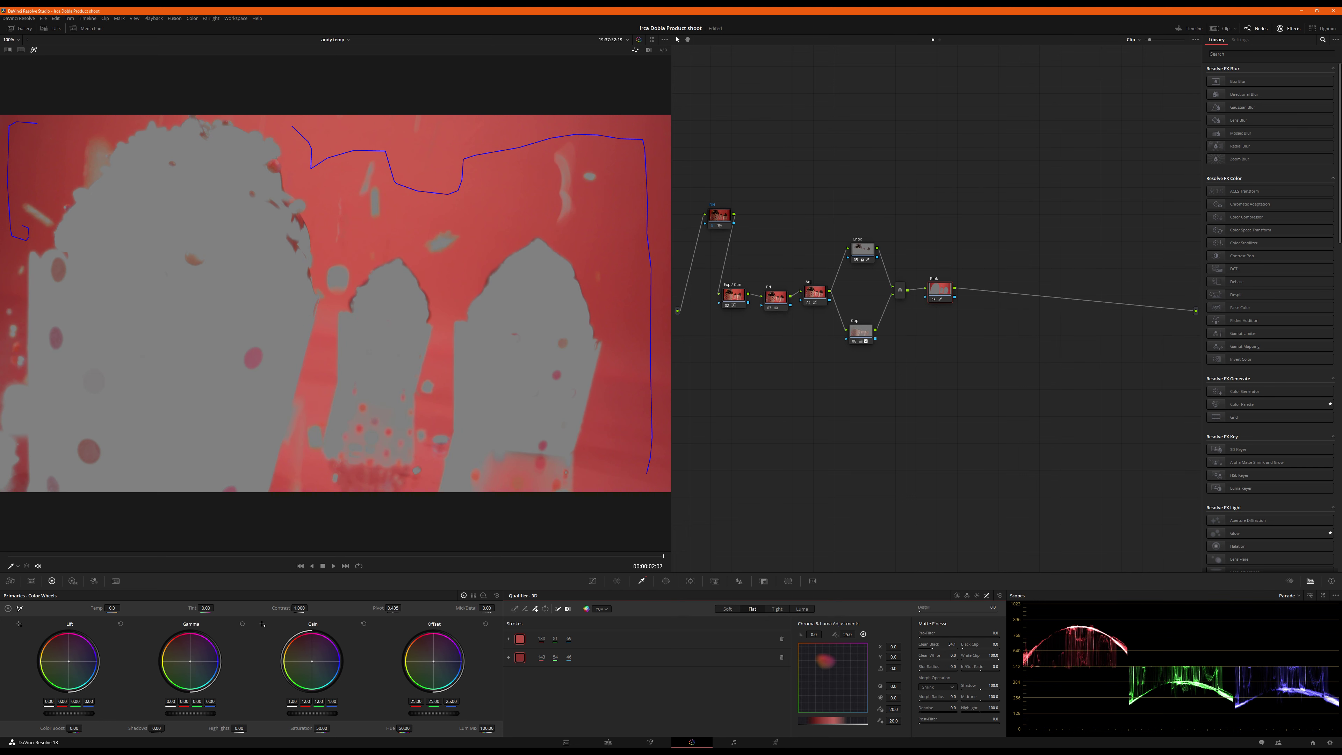
left_click_drag(960, 651, 1142, 674)
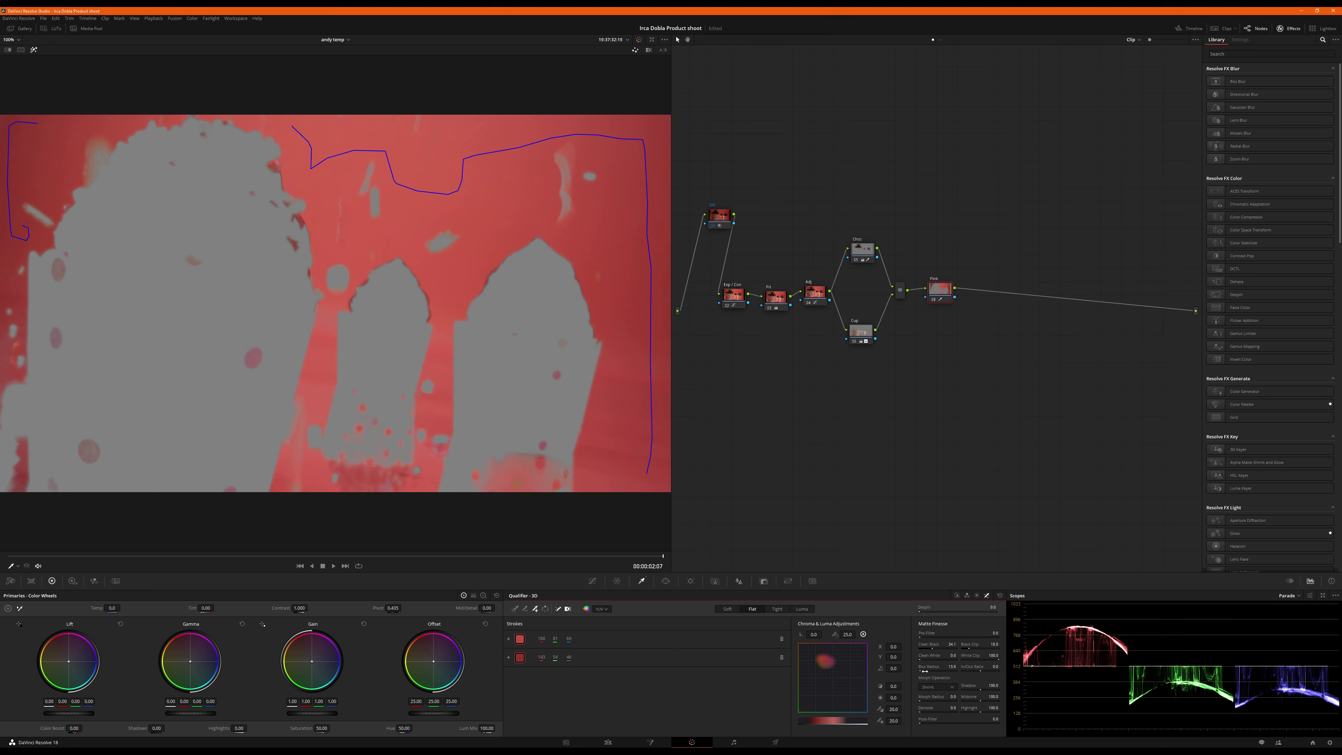
mouse_move(951, 666)
left_mouse_down()
mouse_move(983, 666)
mouse_move(930, 667)
left_mouse_up()
left_click_drag(949, 707, 983, 707)
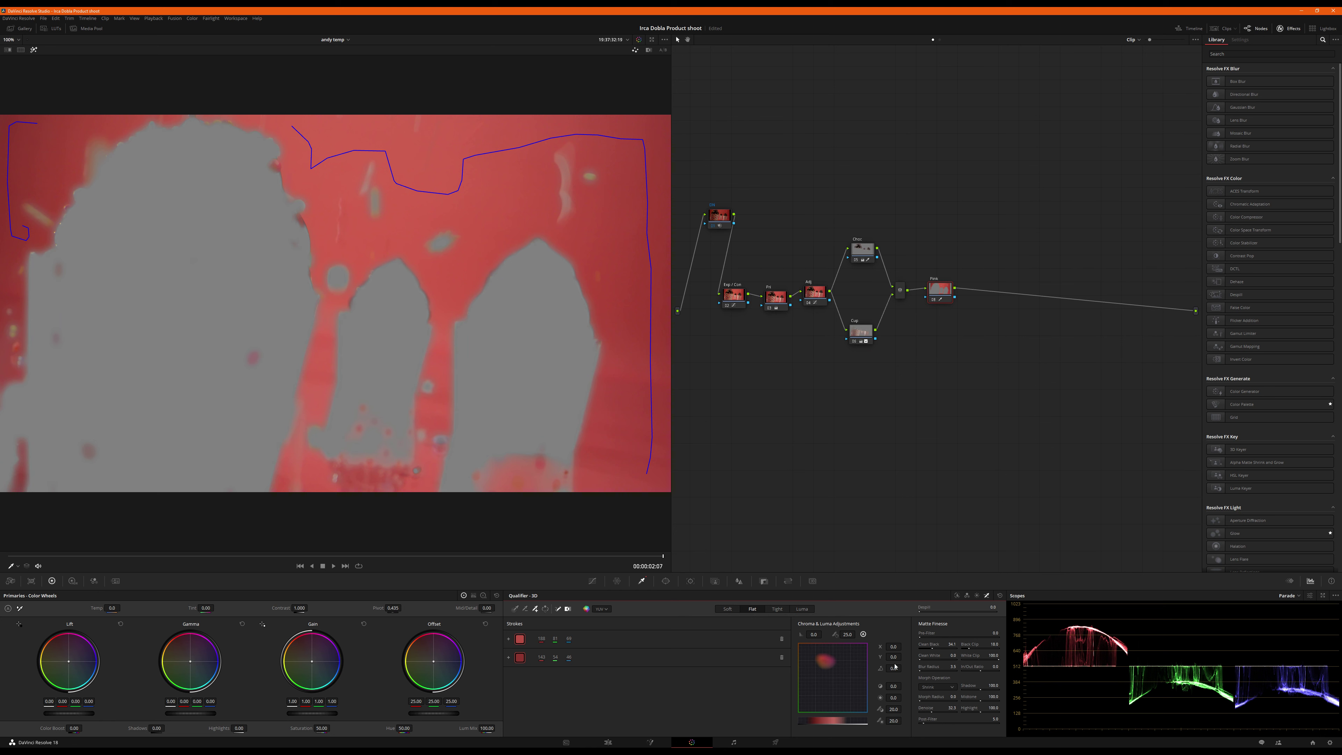
key("shift+h")
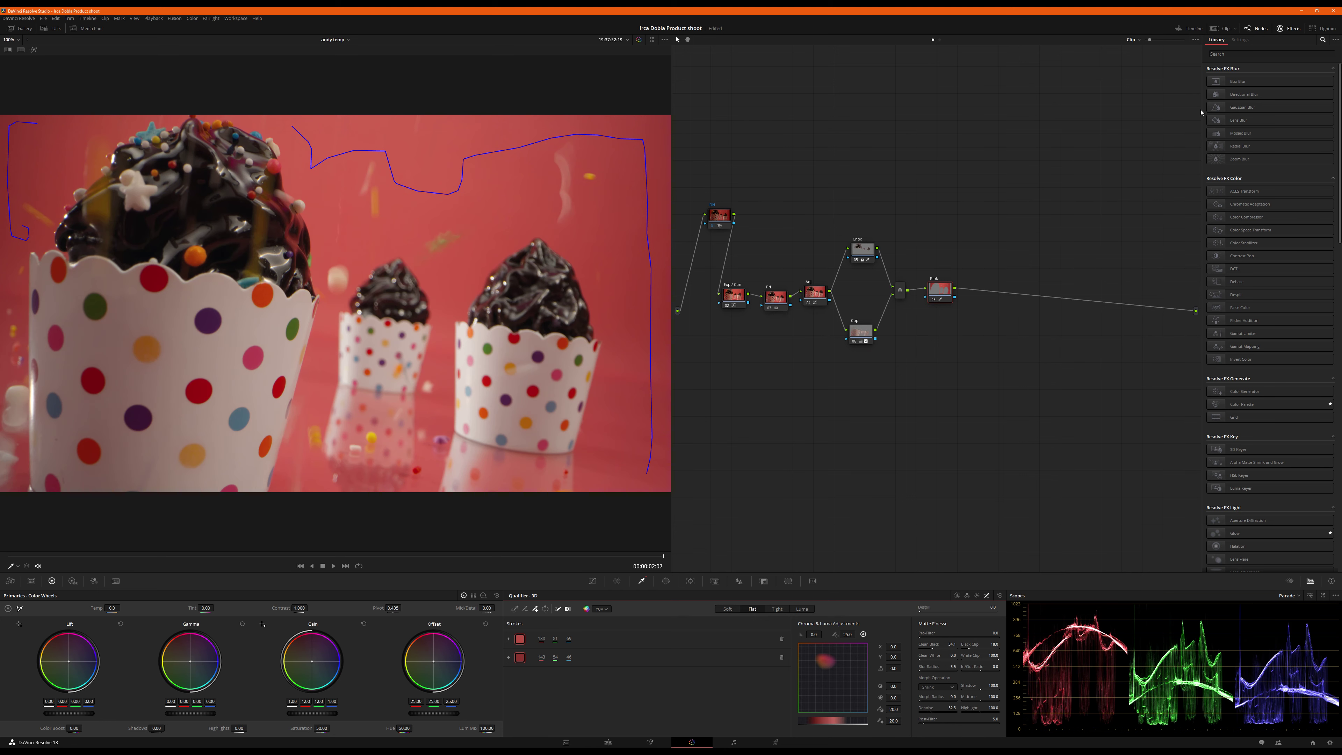
Apply a Color Compressor effect to the background node and sample the pink backdrop as its target color.
left_click_drag(1231, 216, 1027, 280)
left_click_drag(940, 291, 944, 294)
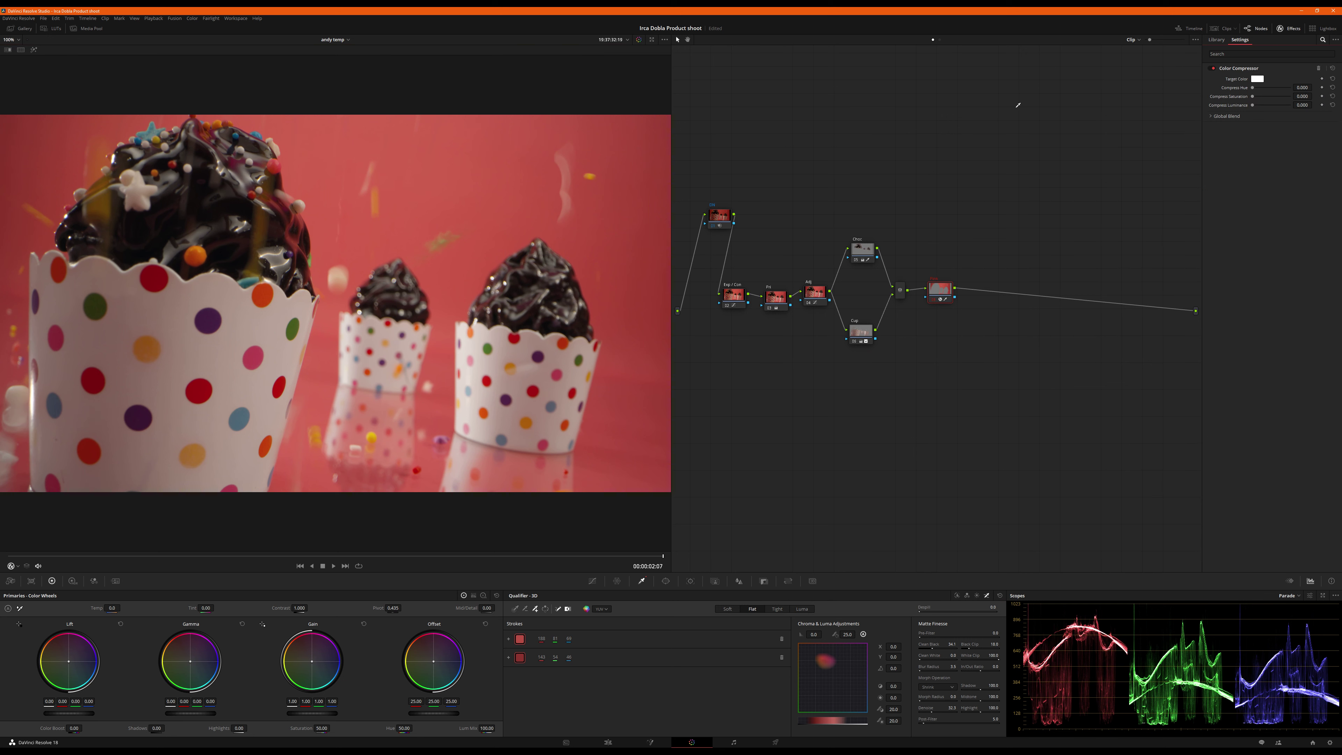
left_click(470, 277)
left_click(1257, 79)
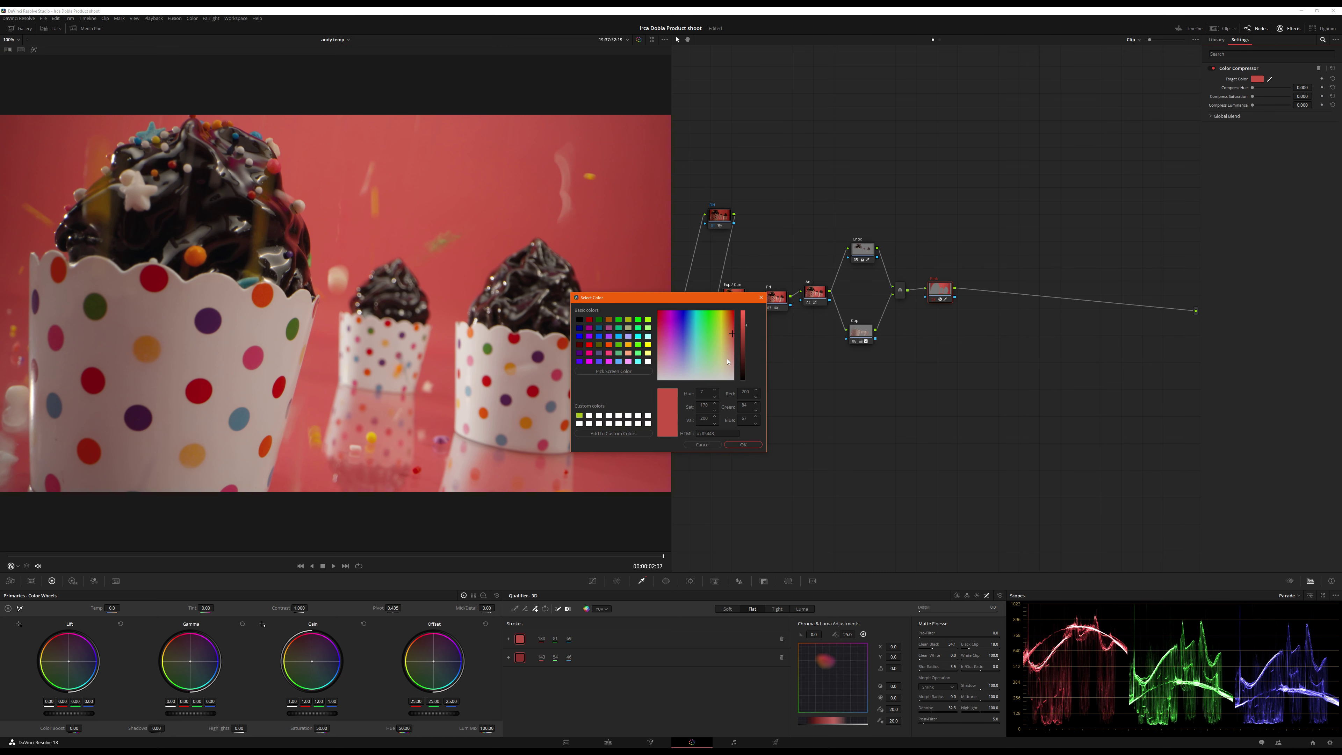
left_click(737, 444)
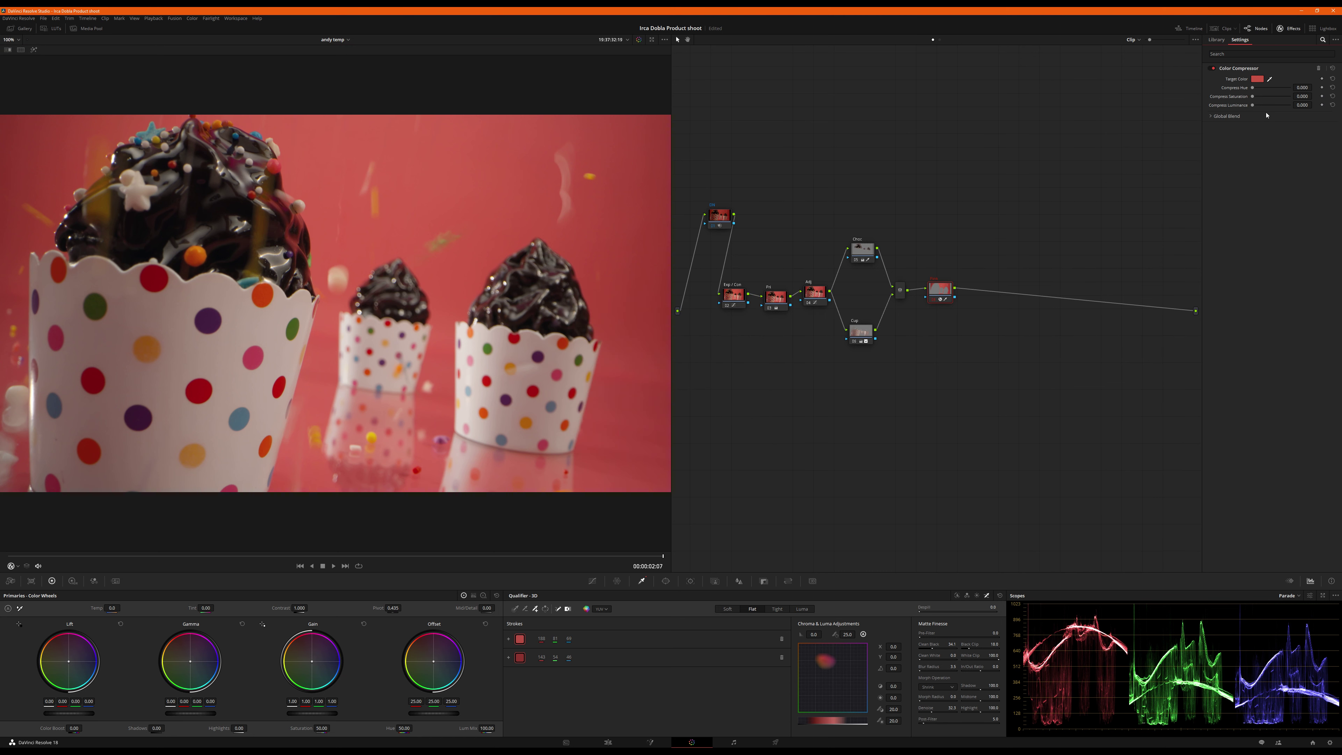
Set the Color Compressor's hue compression to 0.600 and saturation compression to 0.500, with luminance compression at 0.000.
left_click_drag(1262, 89, 1303, 96)
left_click(1303, 88)
left_click(1261, 143)
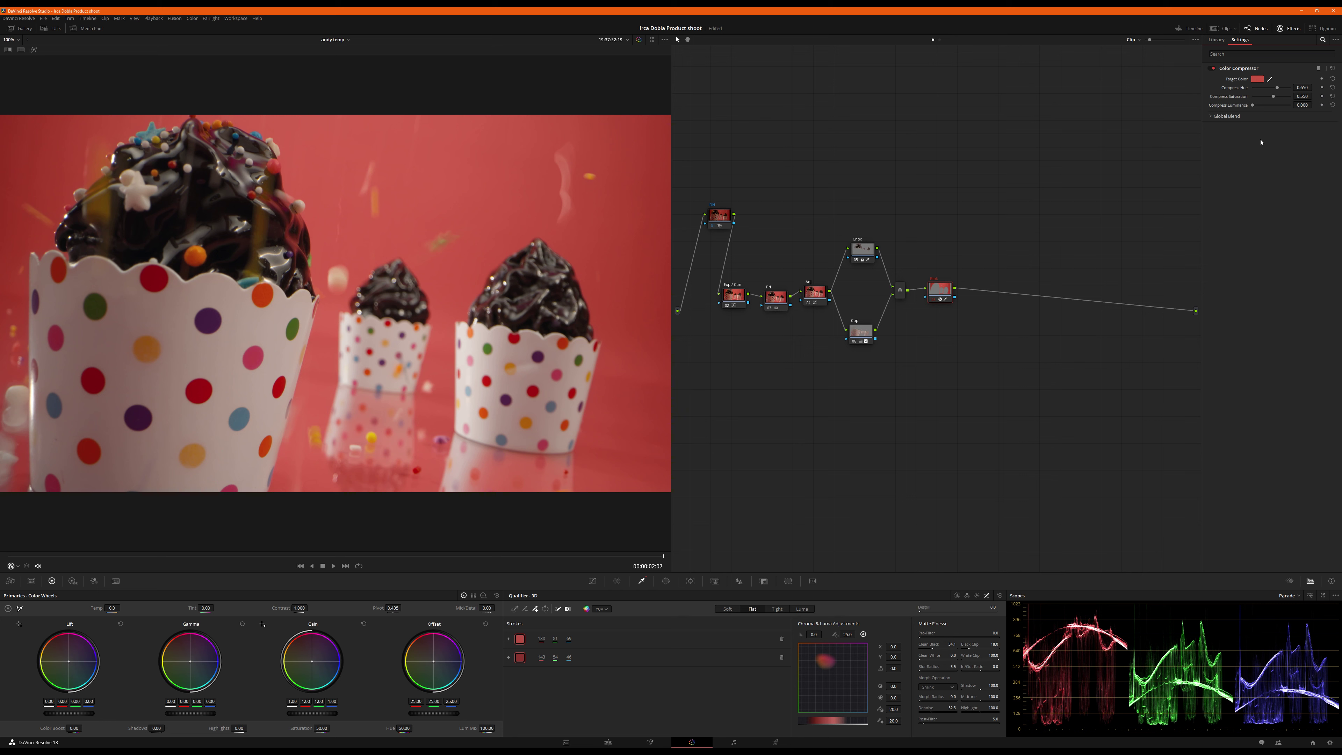
left_click_drag(1253, 105, 1211, 105)
Add a slightly raised upper-midtone point to the background node's custom curve and increase the node's saturation slightly.
left_click_drag(946, 302, 949, 306)
left_click(591, 581)
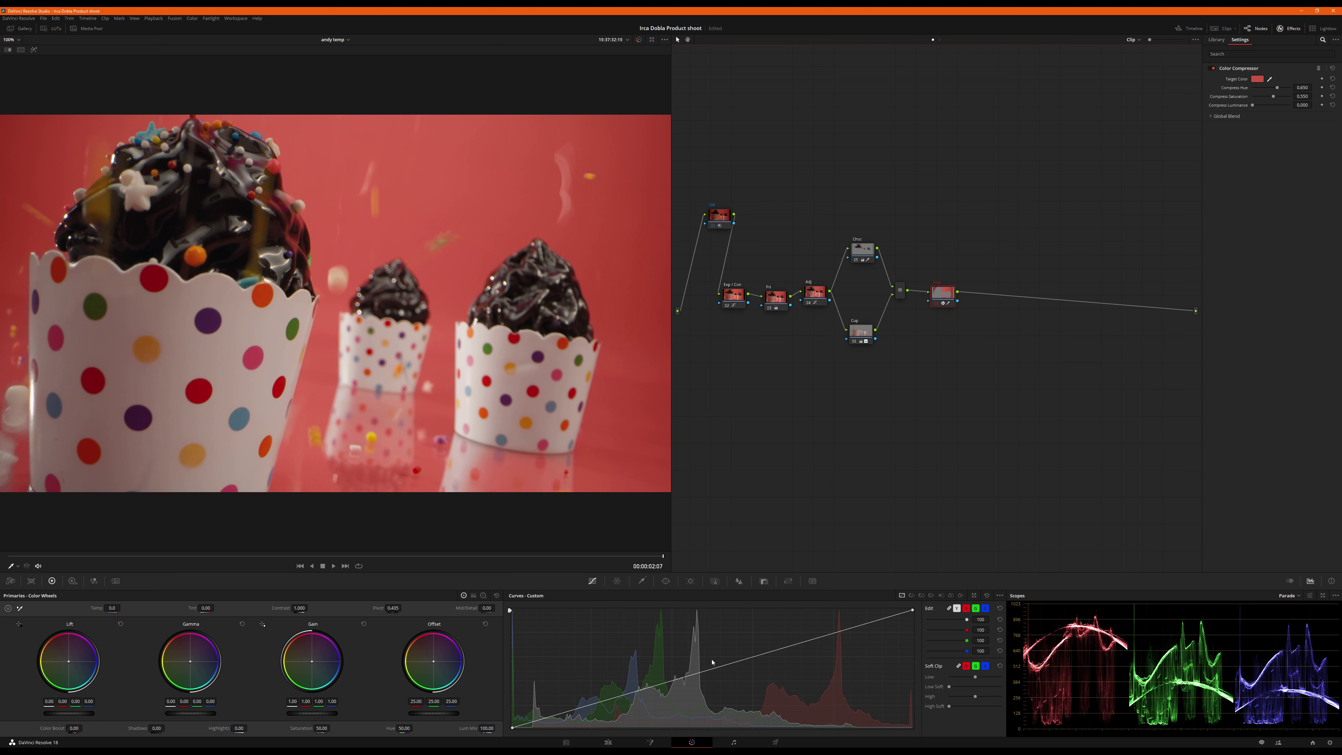
left_click(770, 650)
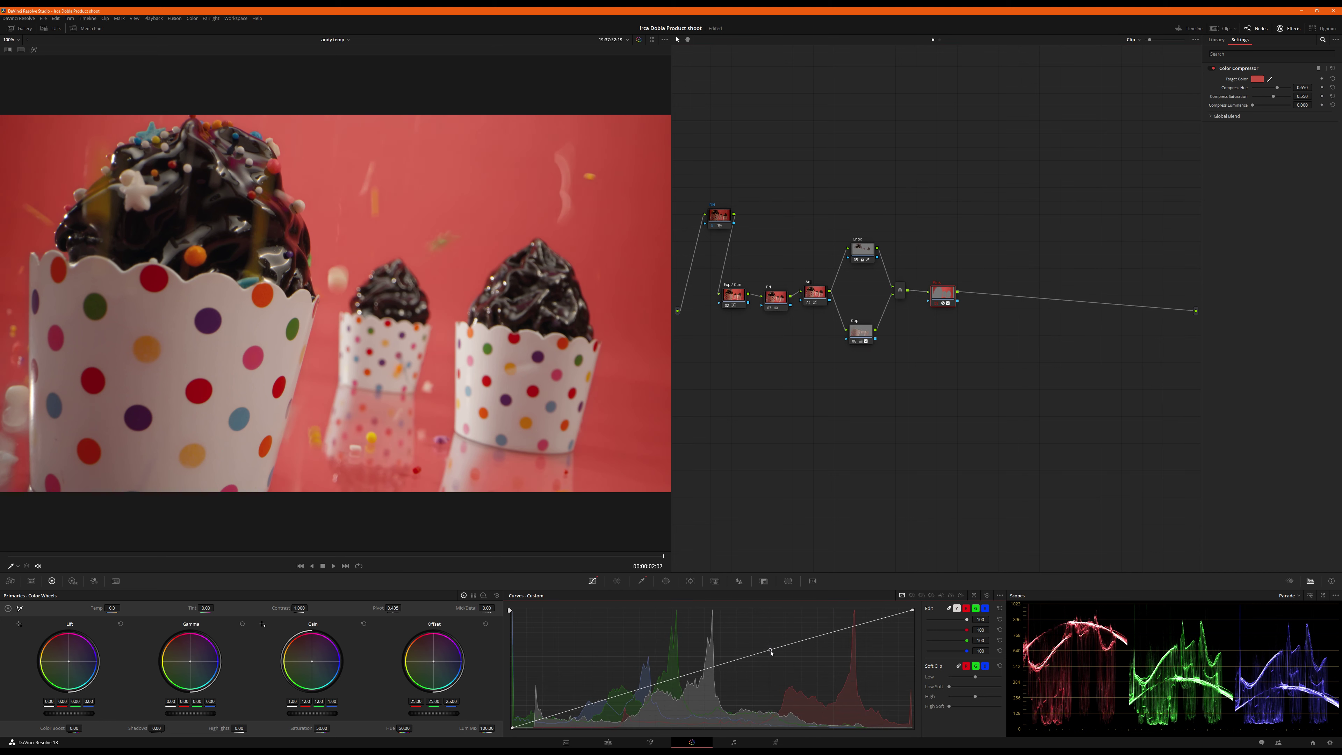
left_click_drag(770, 649, 773, 650)
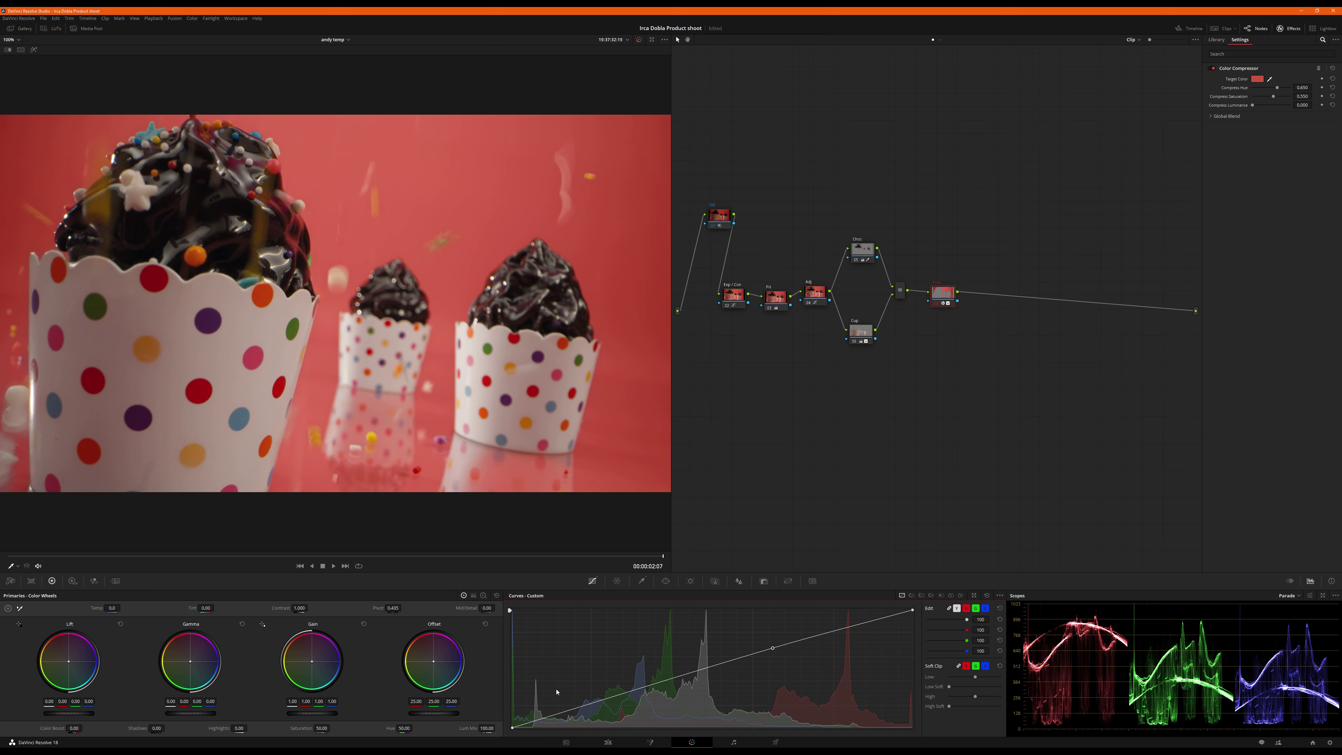
left_click_drag(316, 729, 316, 730)
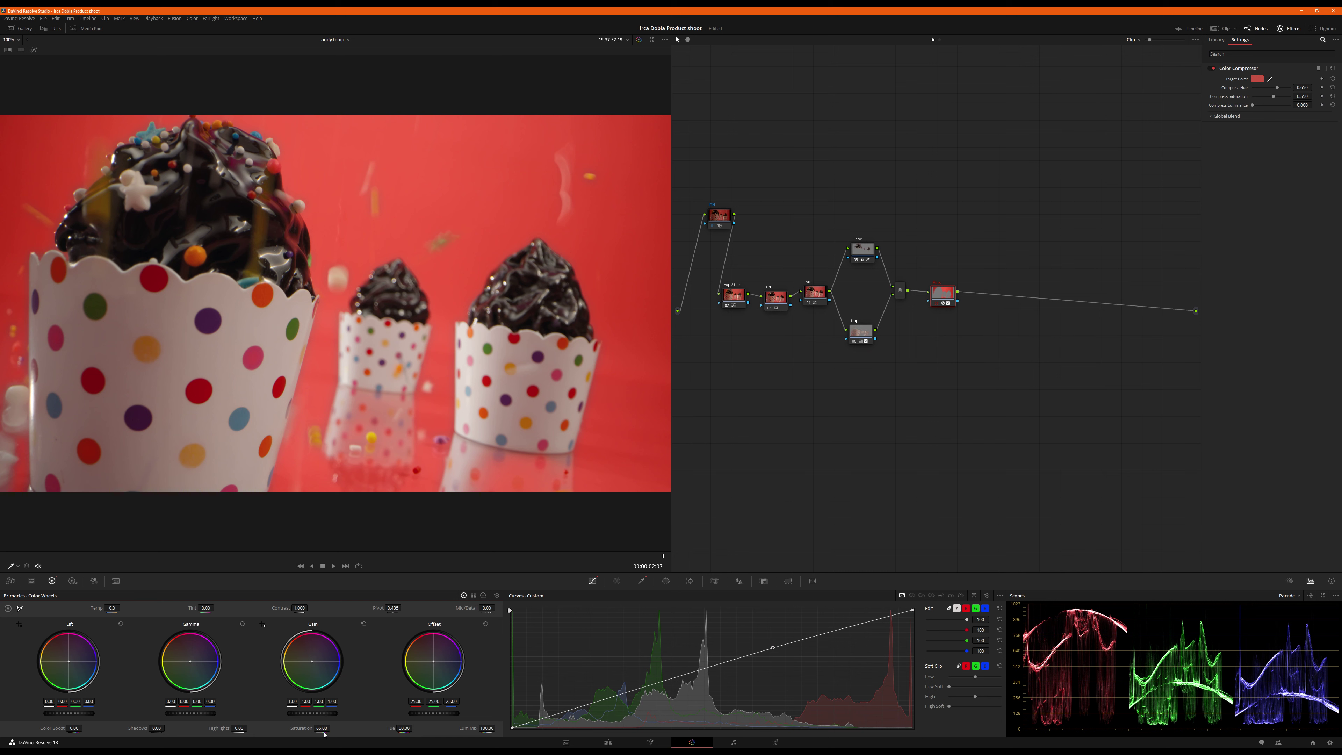
left_click_drag(322, 728, 315, 728)
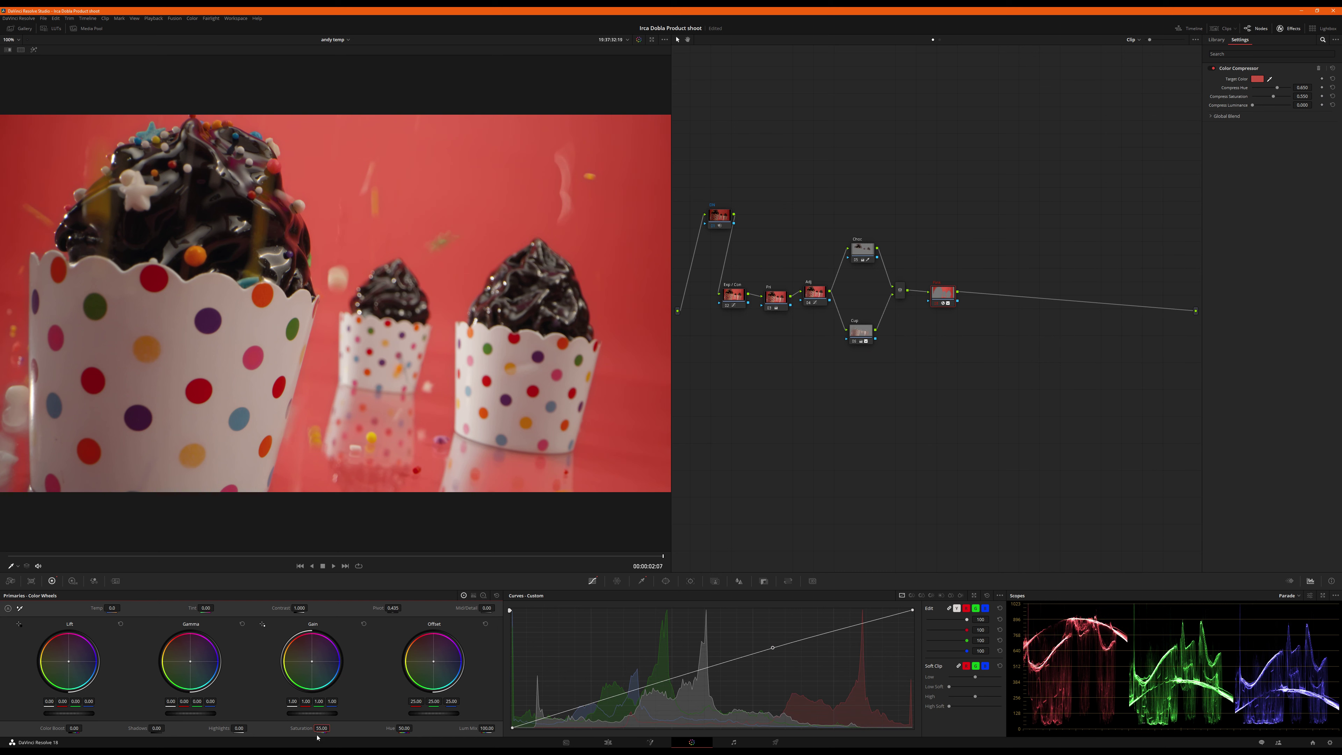
Check the background color on the vectorscope and switch the scopes back to the parade.
left_click(1286, 595)
left_click(1297, 624)
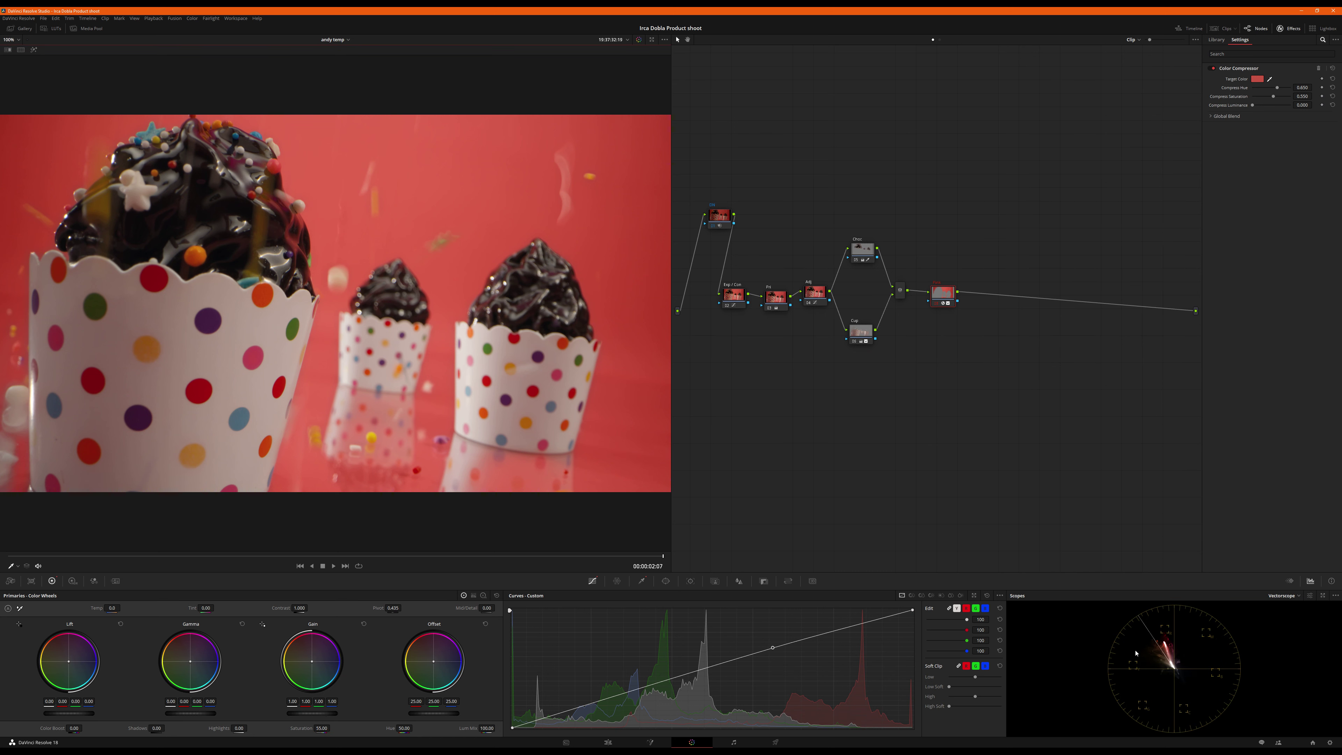
left_click(1286, 596)
left_click(1289, 615)
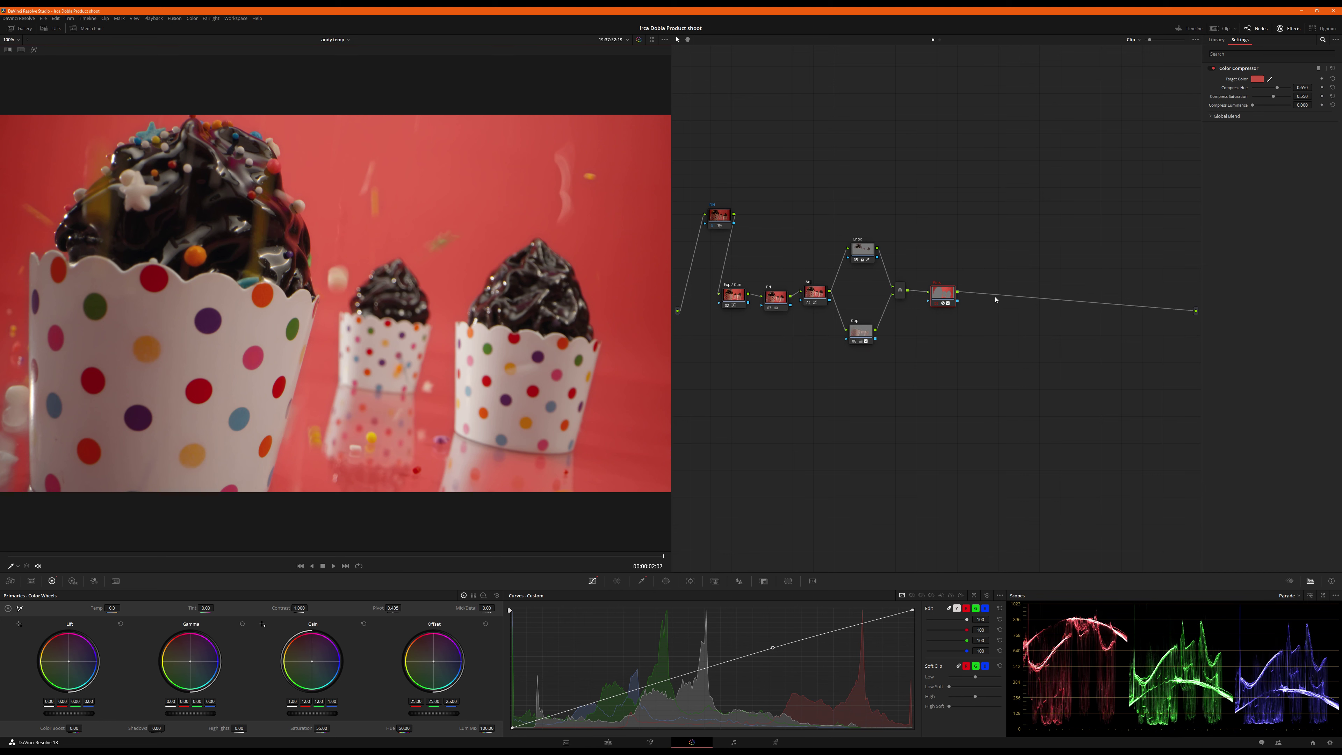
Compare the image with and without the background node by repeatedly disabling and re-enabling it.
left_click_drag(940, 295, 948, 291)
key("ctrl+d")
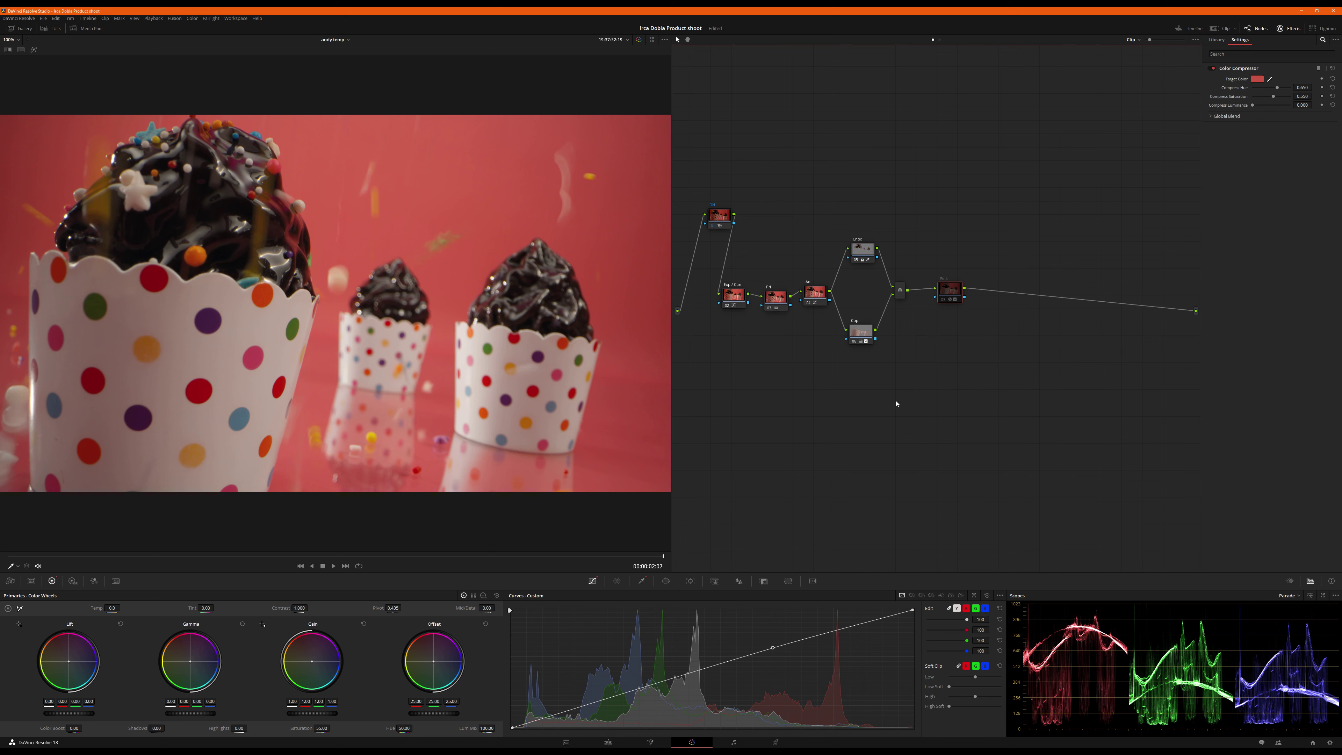
key("ctrl+d")
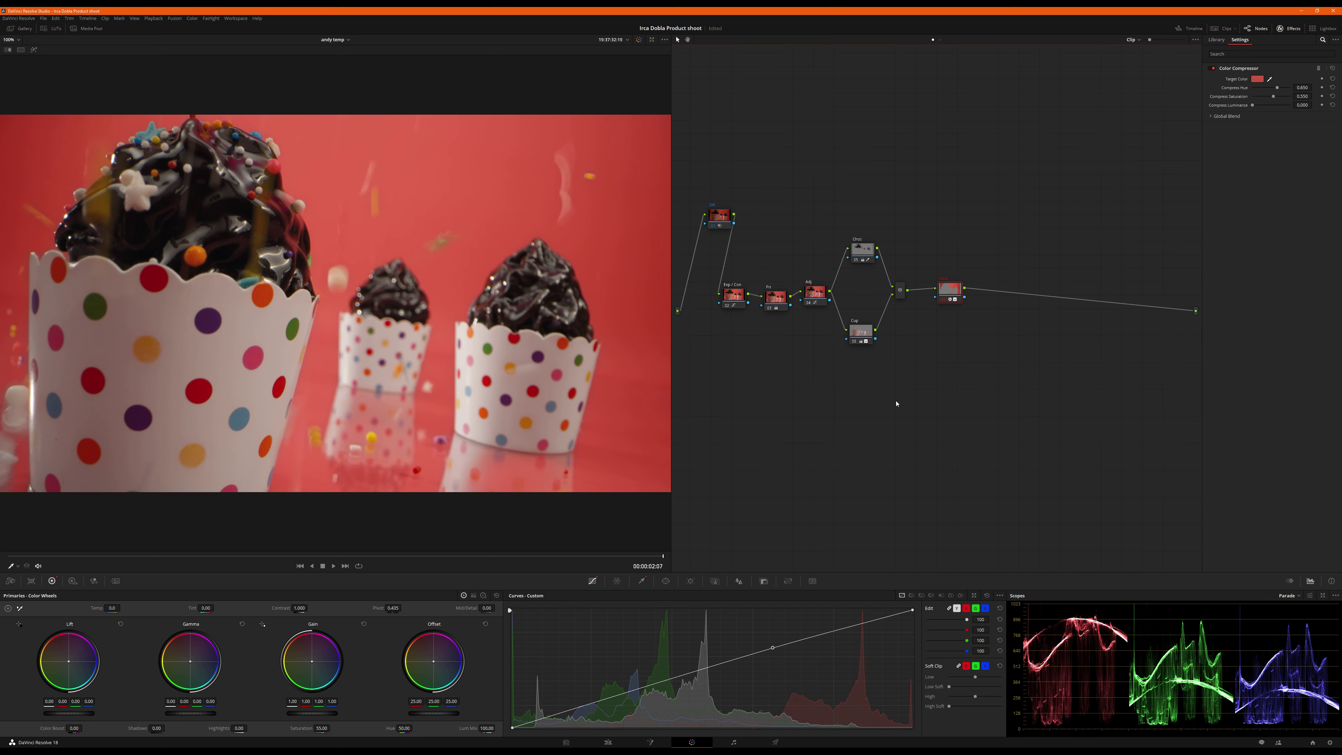
key("ctrl+d")
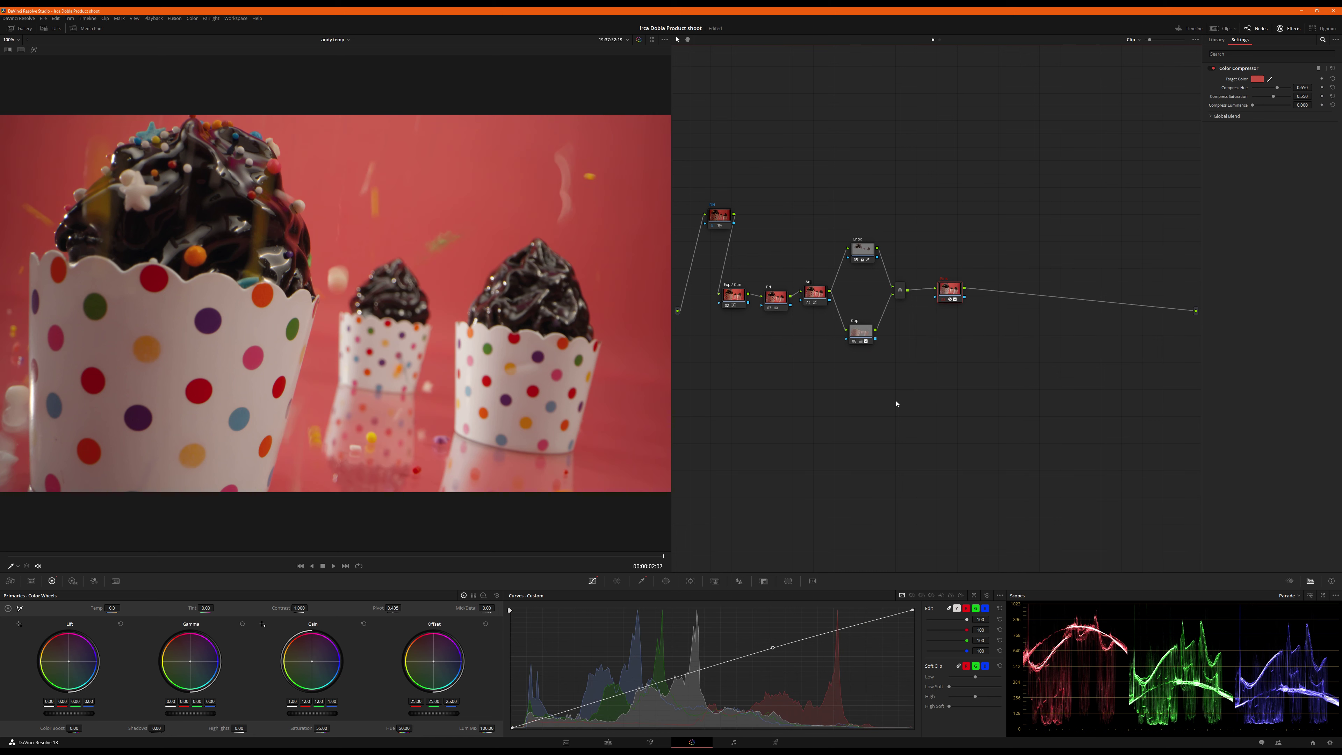
key("ctrl+d")
key("ctrl+d")
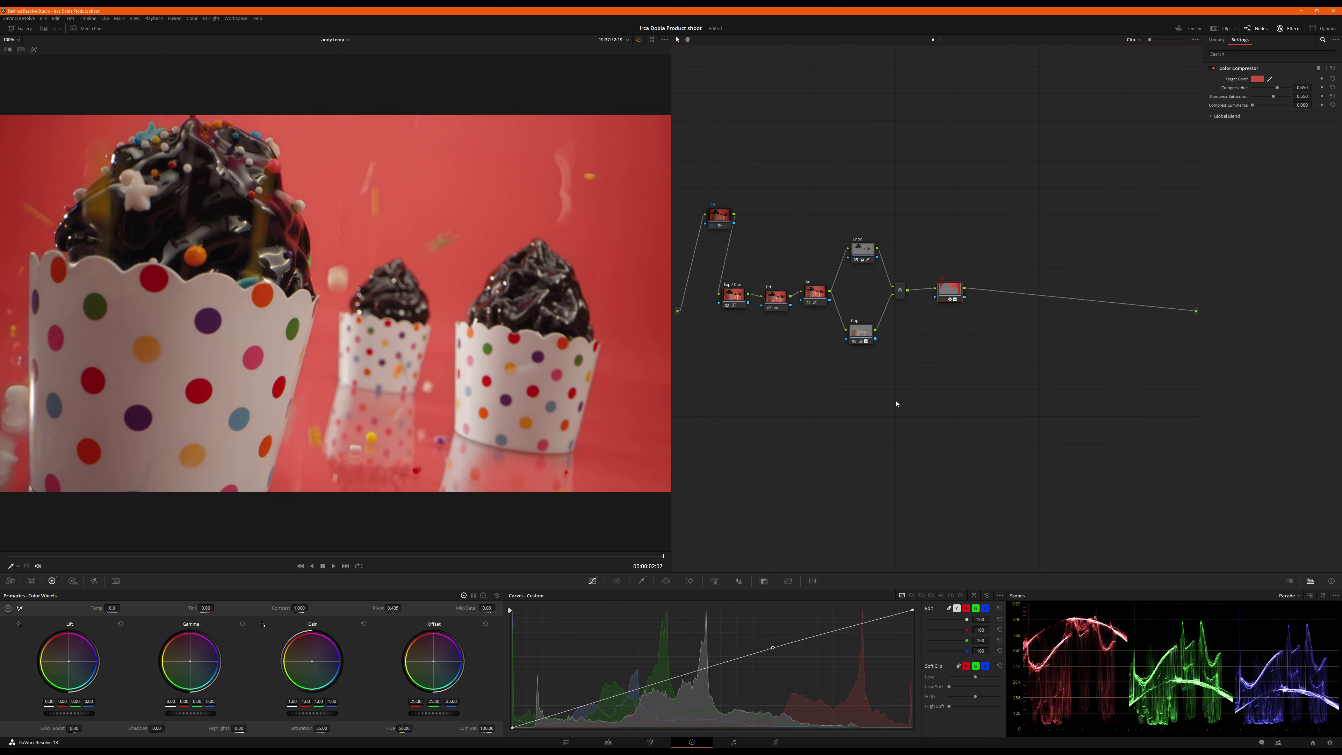
key("ctrl+d")
key("ctrl+d")
Add a serial node after the background node and give it a circular power window.
key("alt+s")
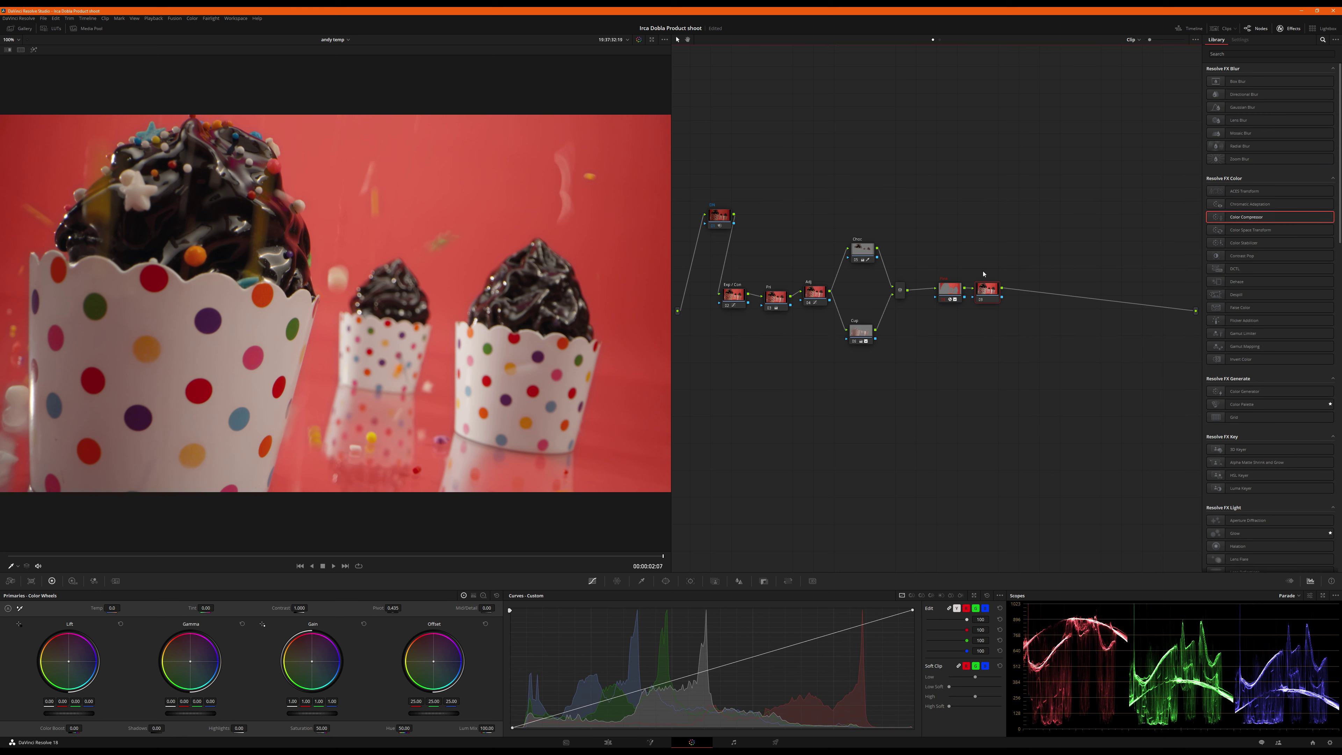
left_click_drag(988, 295, 994, 295)
scroll(561, 324, "down", 2)
scroll(562, 324, "down", 1)
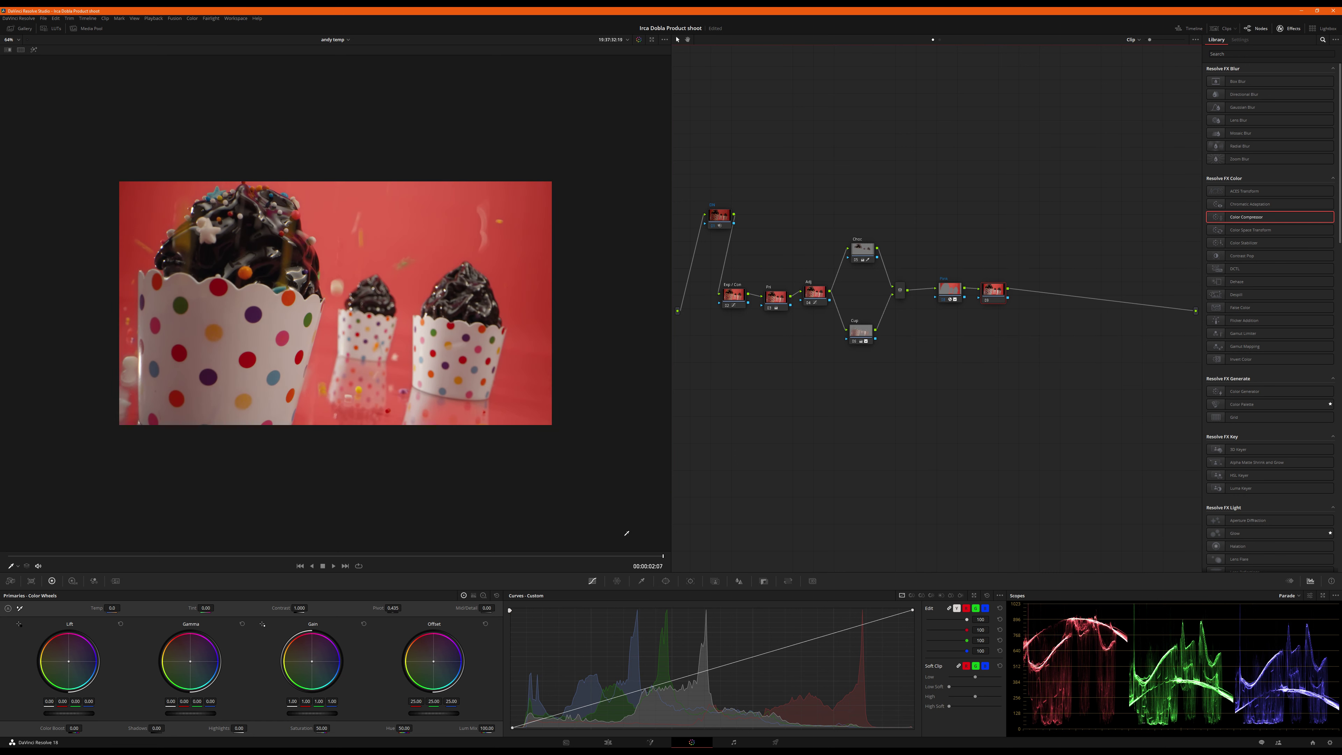
left_click(666, 580)
left_click(519, 646)
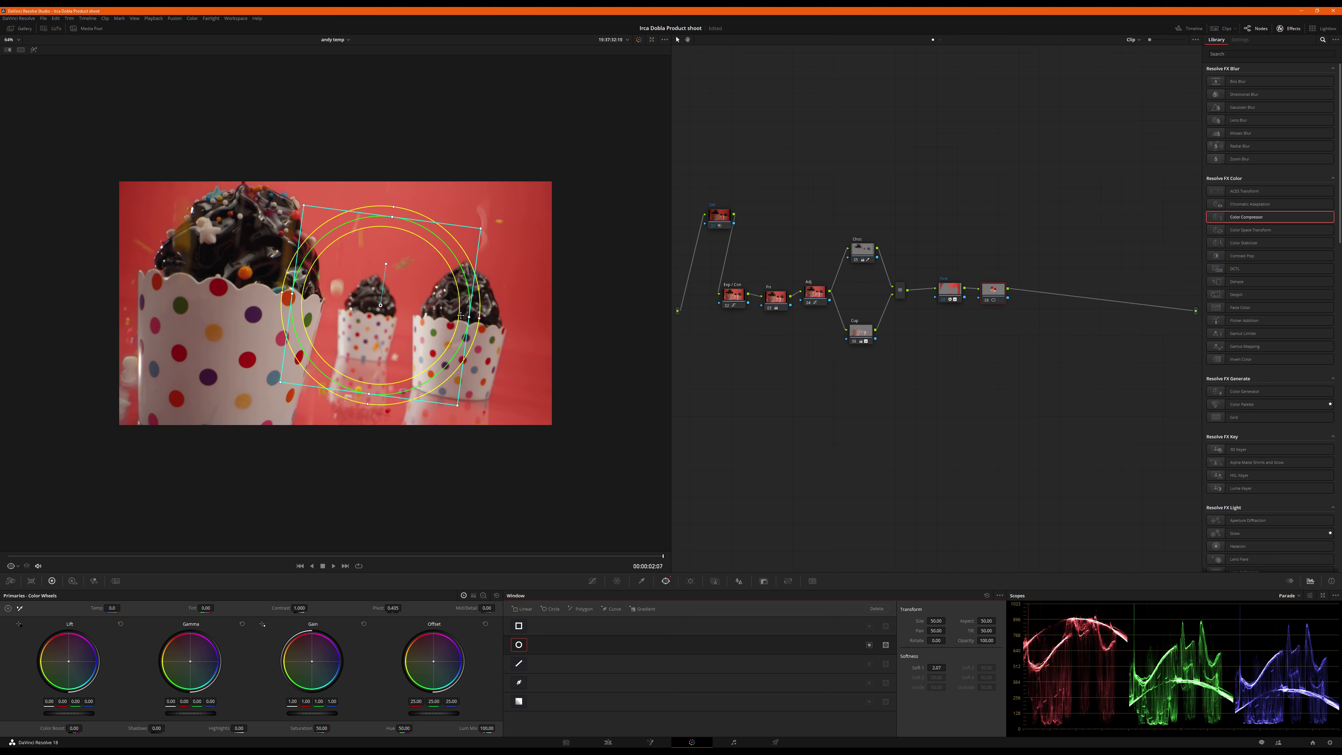
Level, center and enlarge the circular window to span the frame's width, widen its softness, and check it on another frame.
left_click_drag(469, 317, 531, 325)
left_click_drag(385, 266, 377, 262)
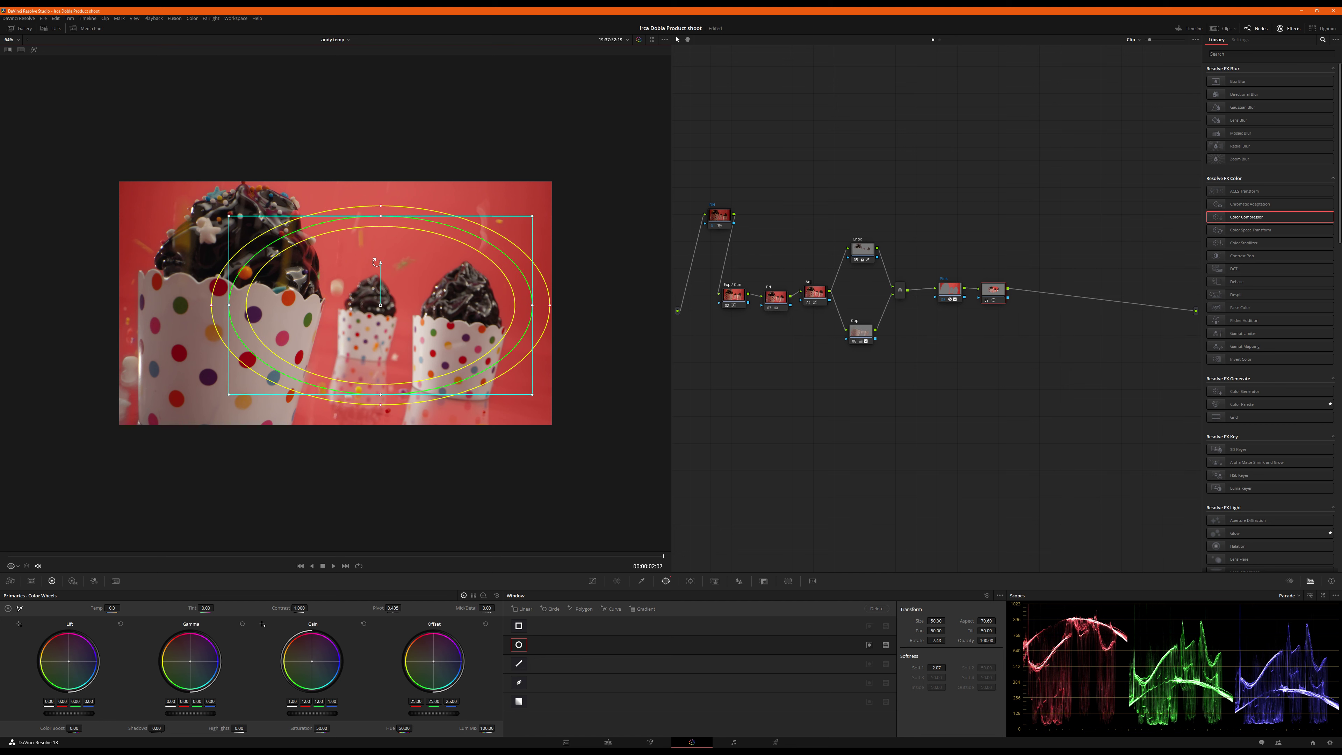
left_click_drag(384, 319, 336, 316)
left_click_drag(488, 395, 574, 446)
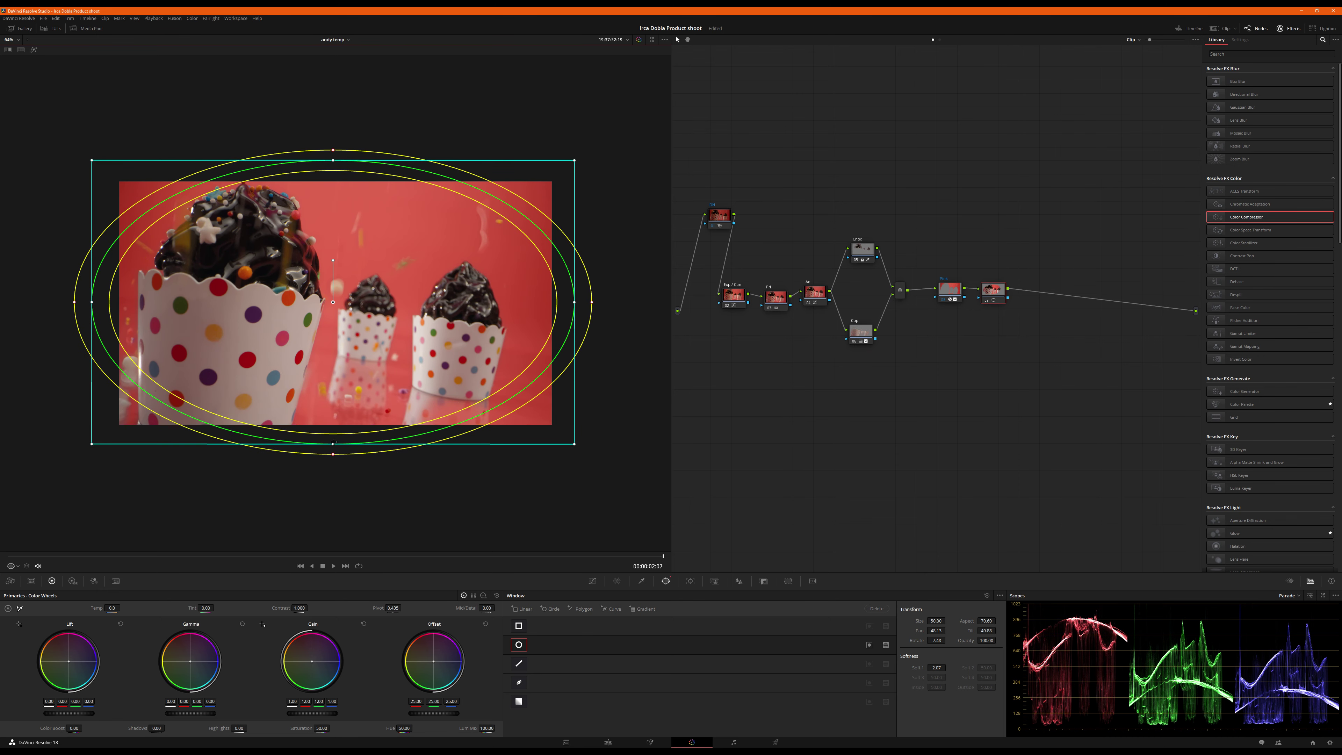
left_click_drag(332, 444, 321, 517)
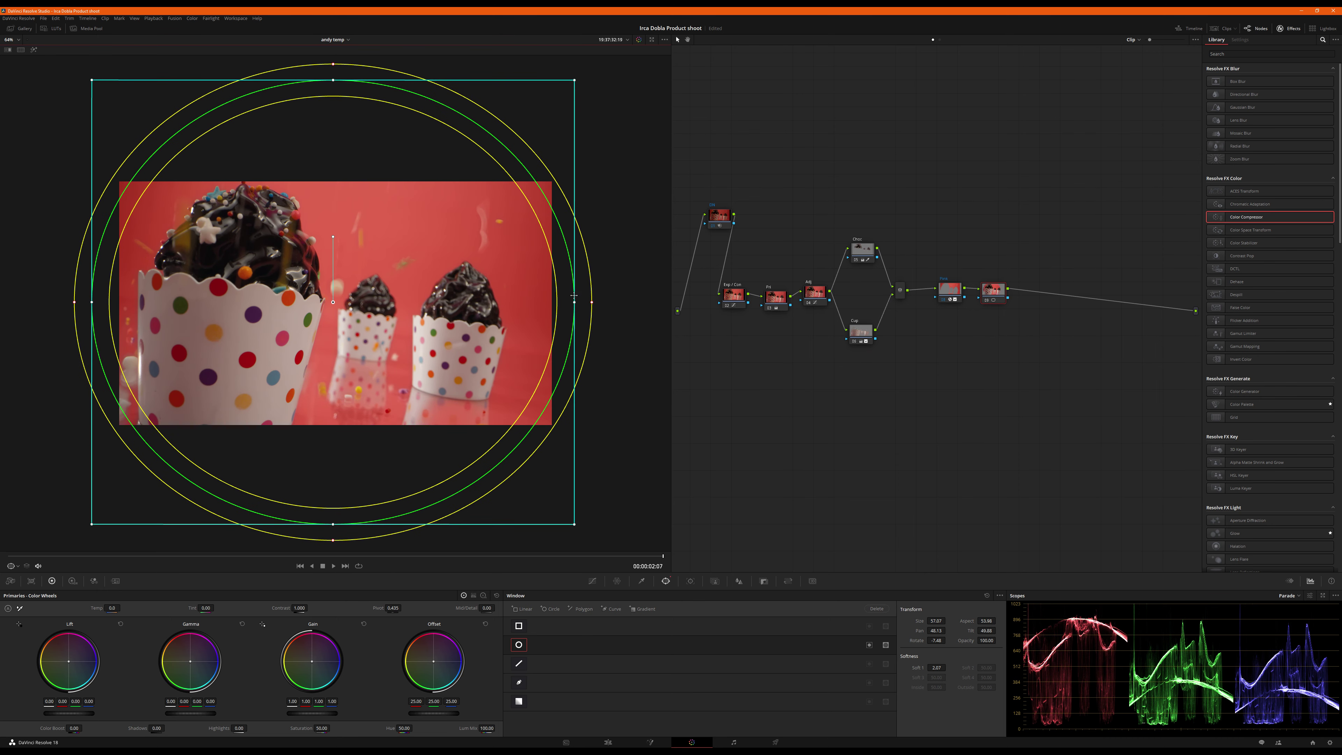
left_click_drag(573, 295, 497, 303)
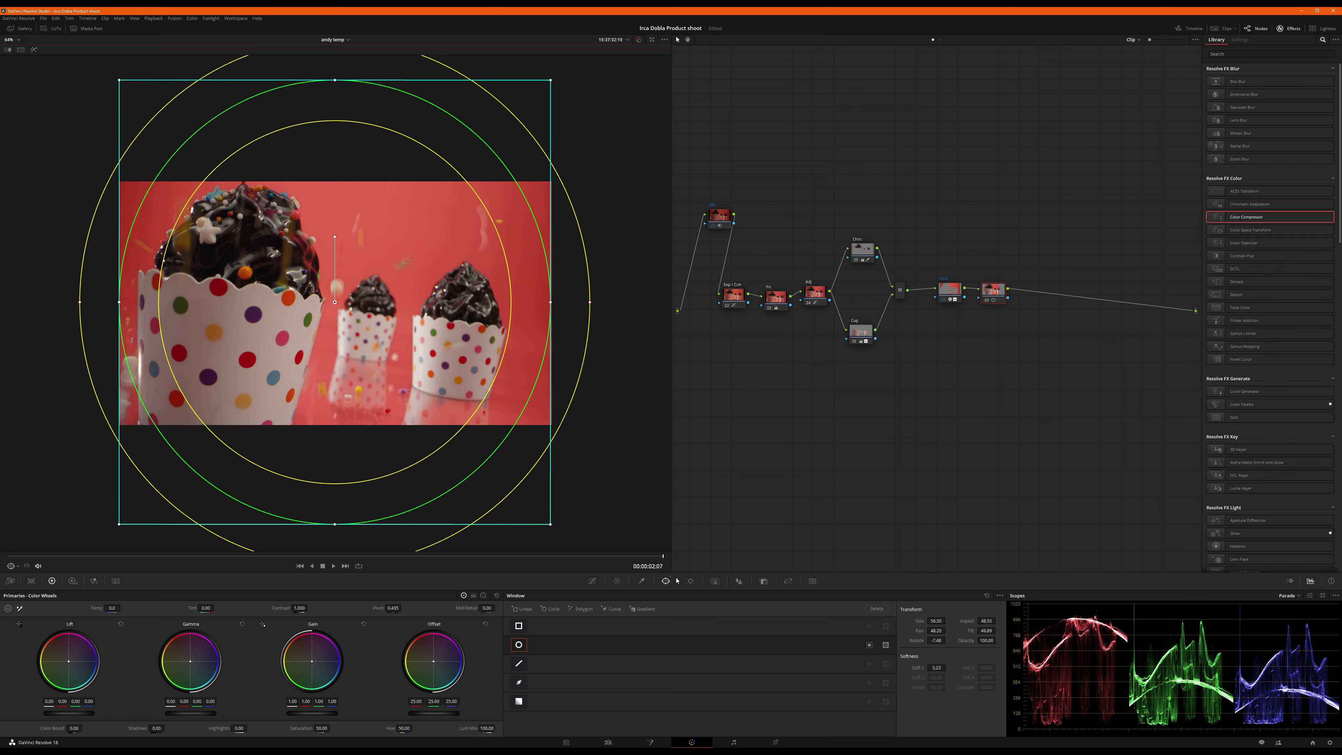
key("j")
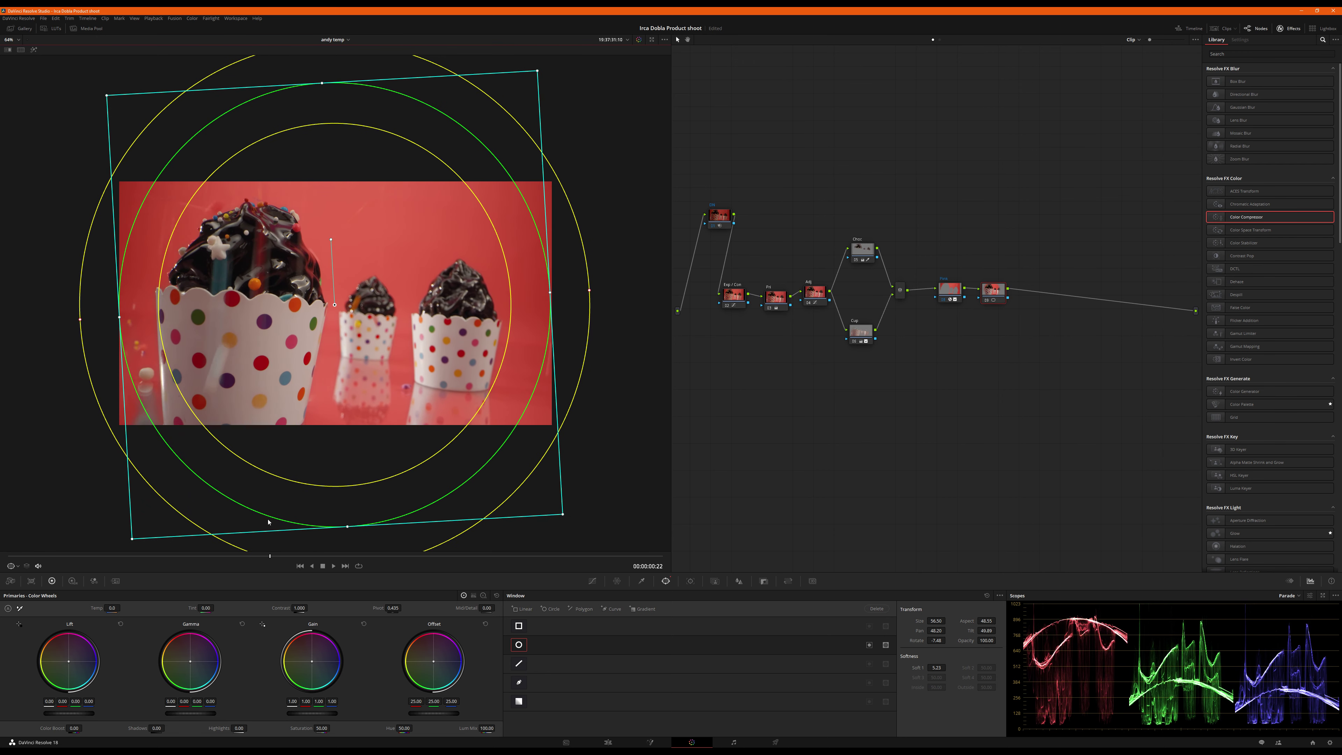
key("l")
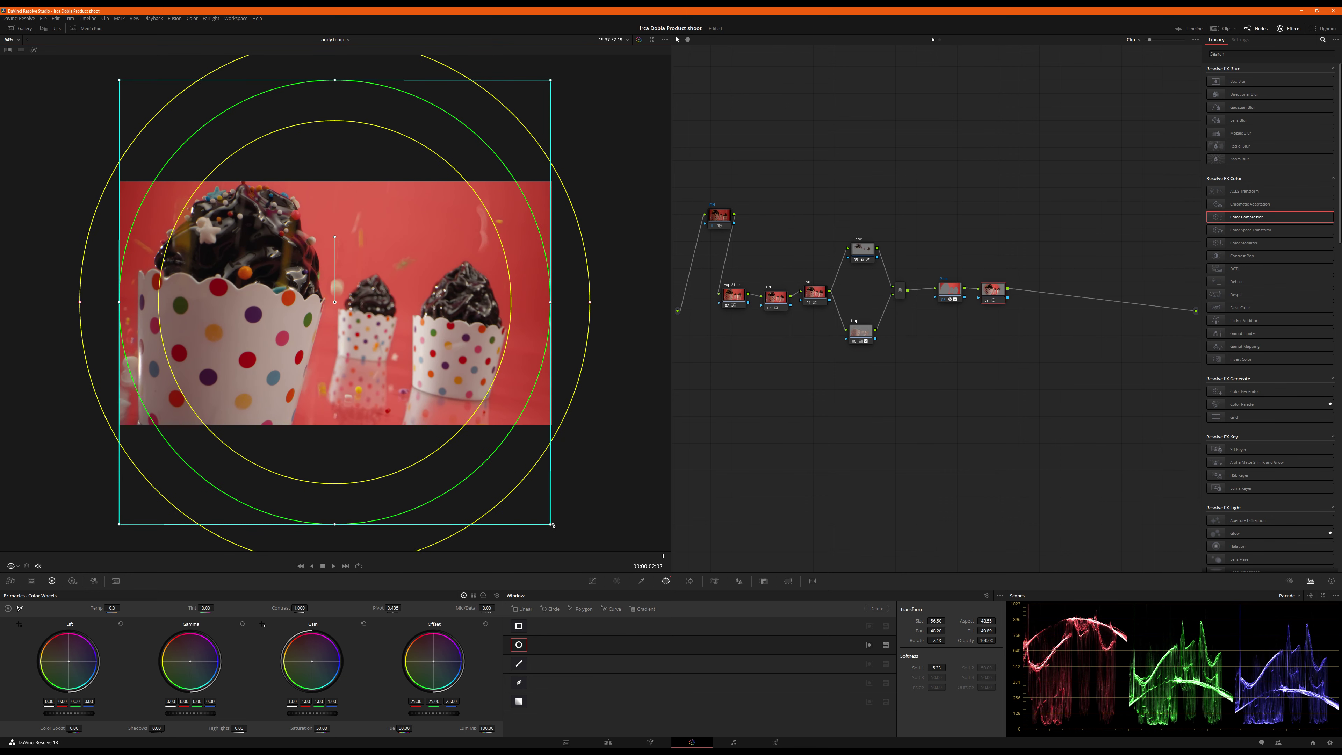
Add a slightly raised point in the lower part of the new node's custom curve and invert its circular window.
left_click(592, 581)
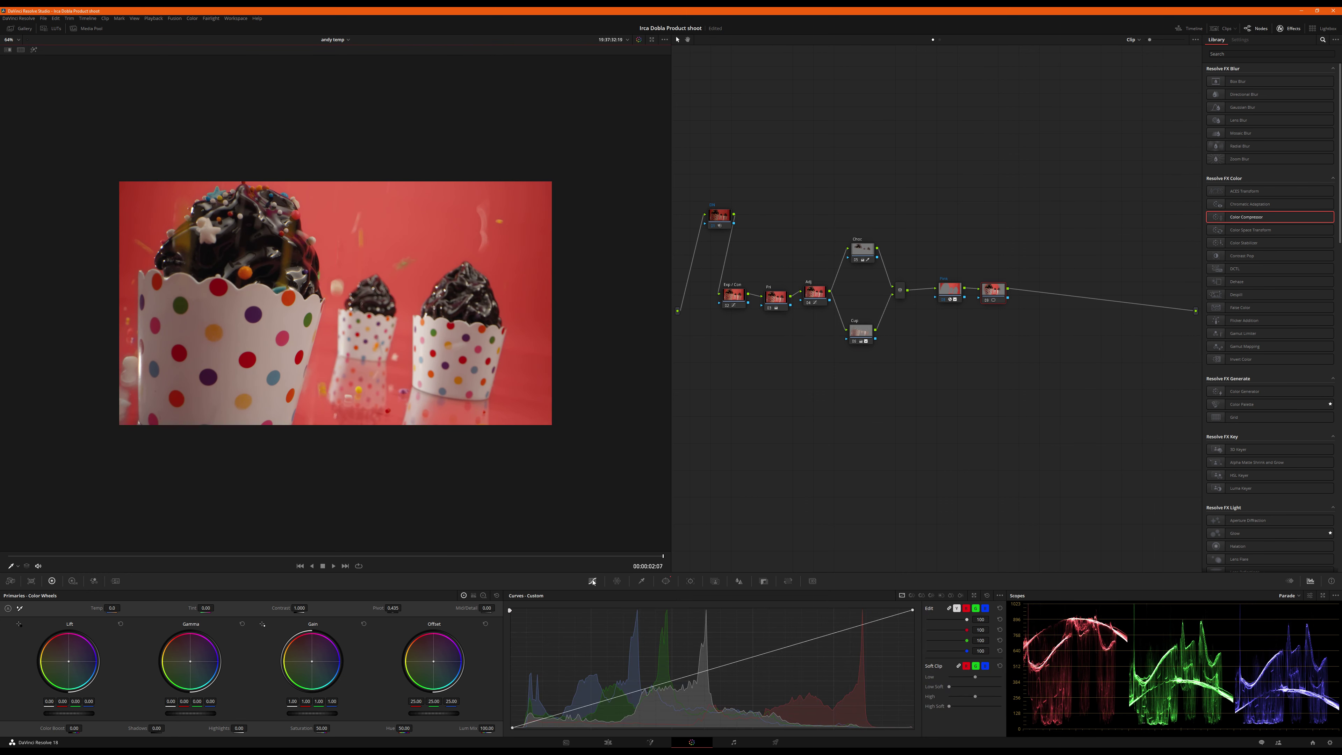
left_click_drag(785, 650, 613, 691)
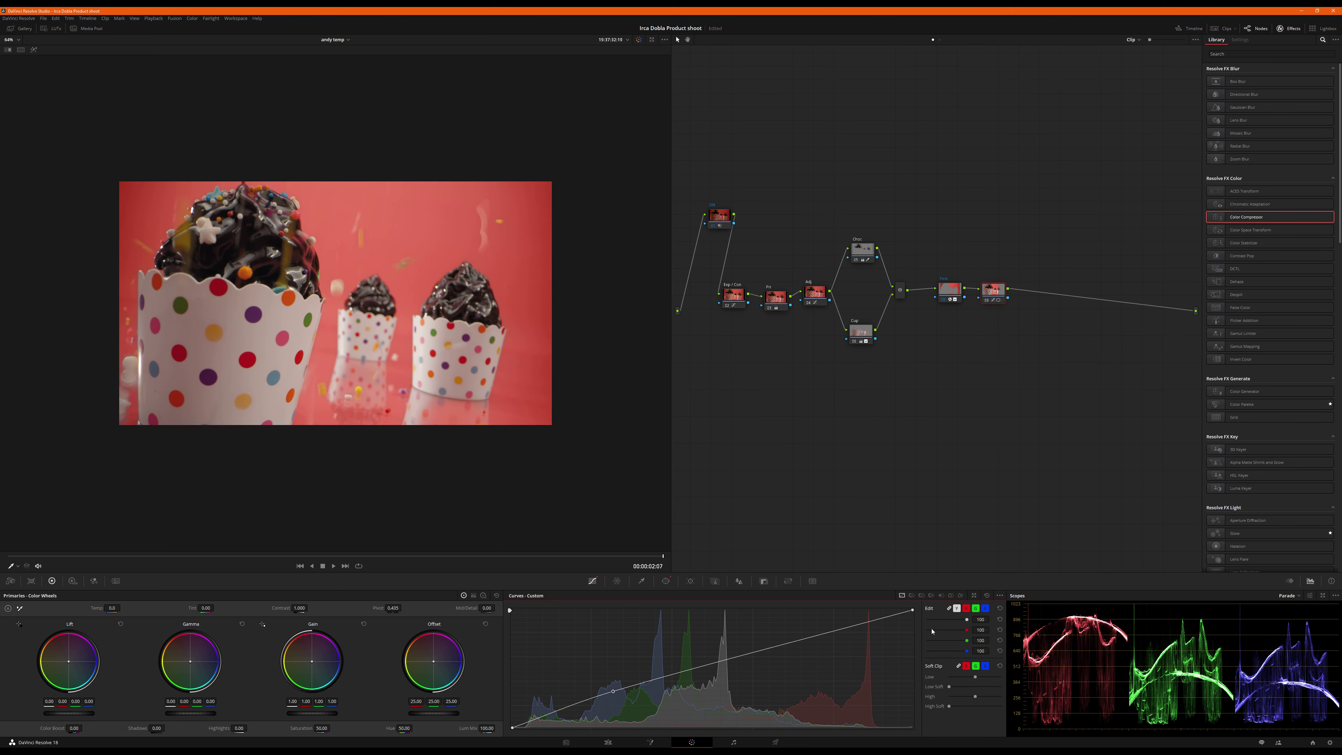
left_click(666, 581)
left_click(869, 645)
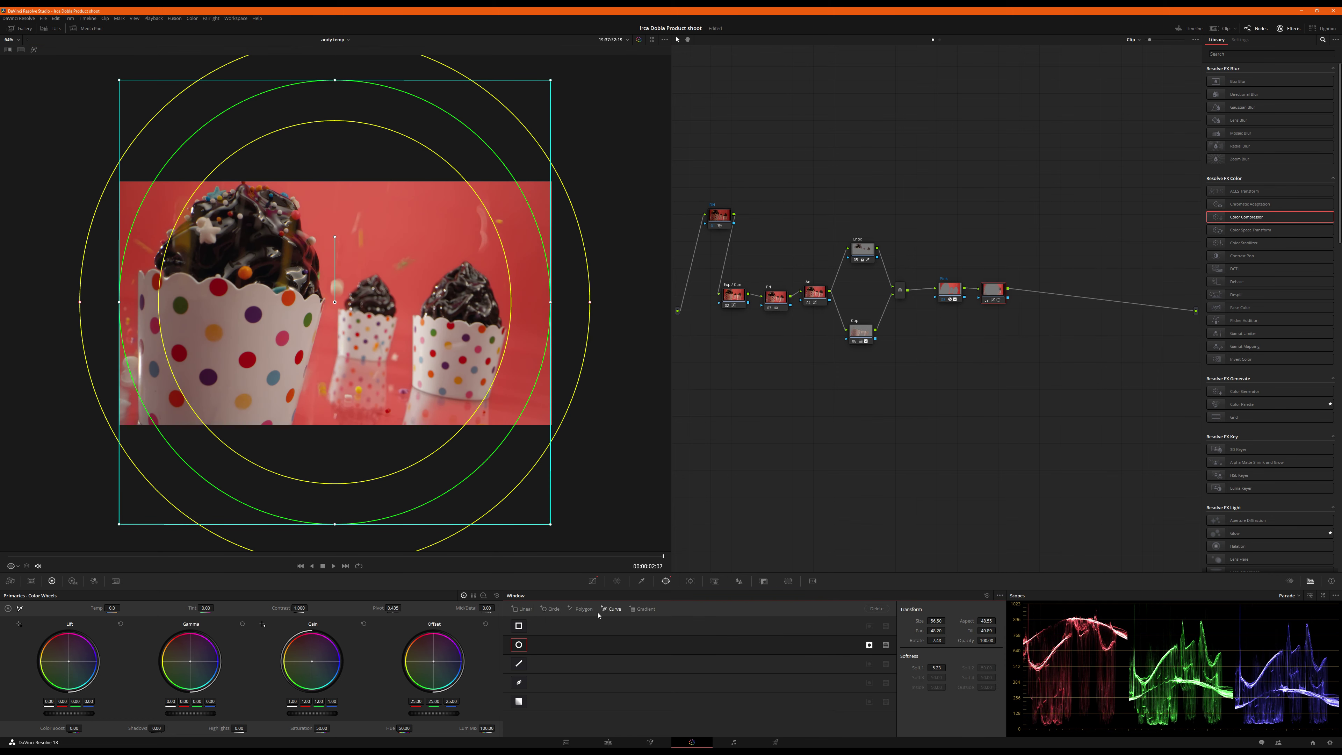
Show the new node's custom curve again and set the viewer zoom to 100% actual size.
left_click(593, 580)
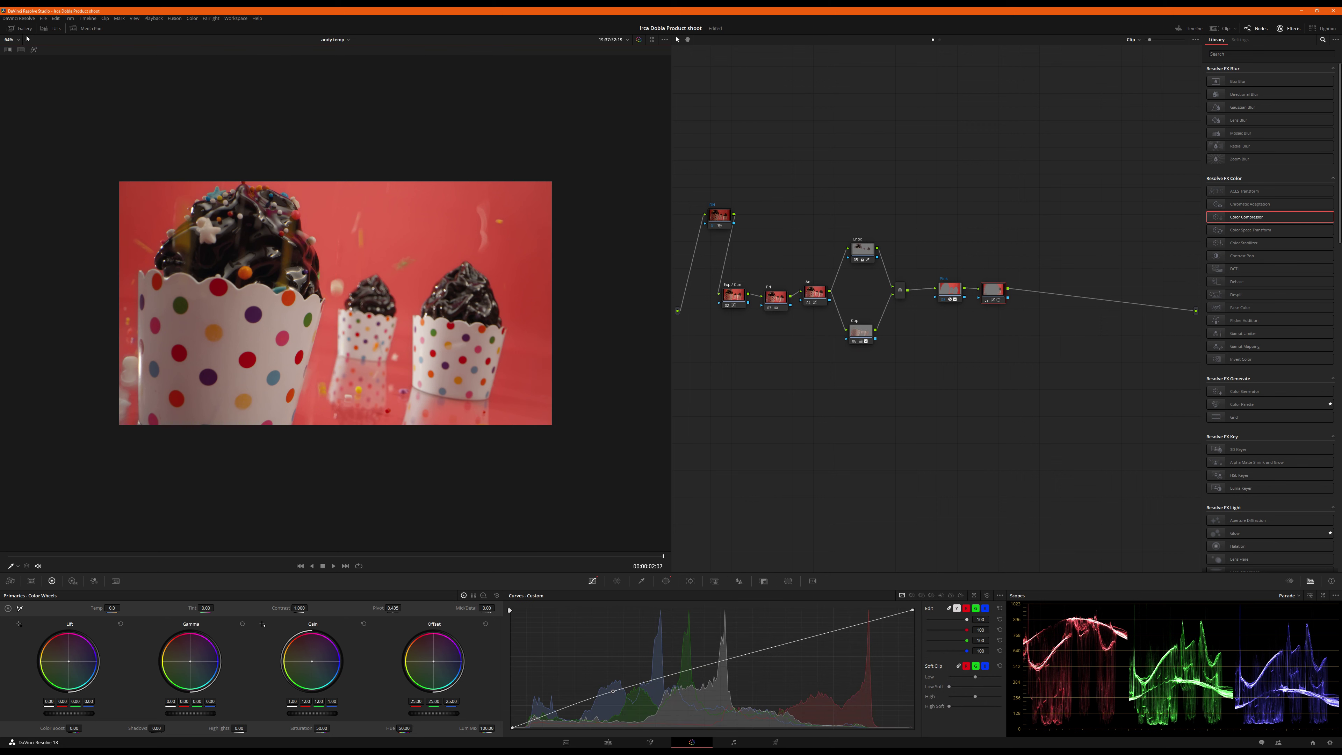
left_click(11, 40)
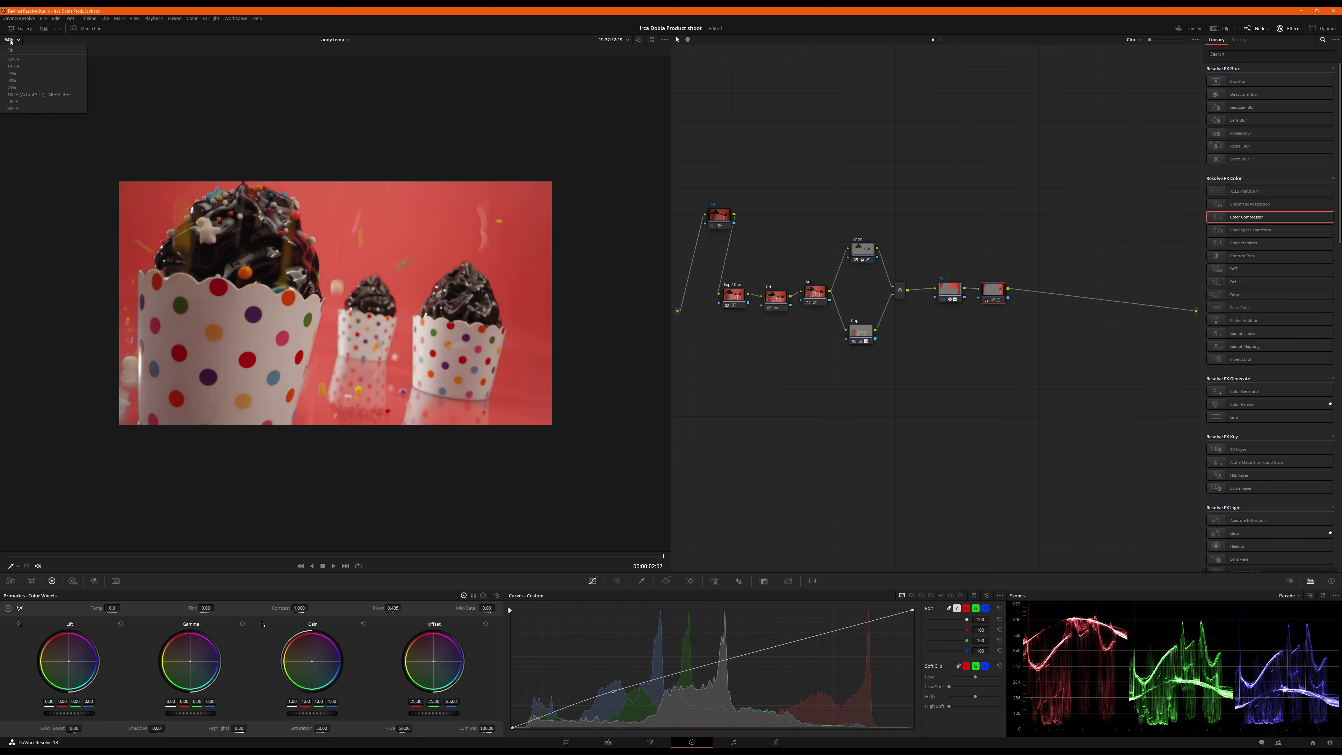
left_click(14, 95)
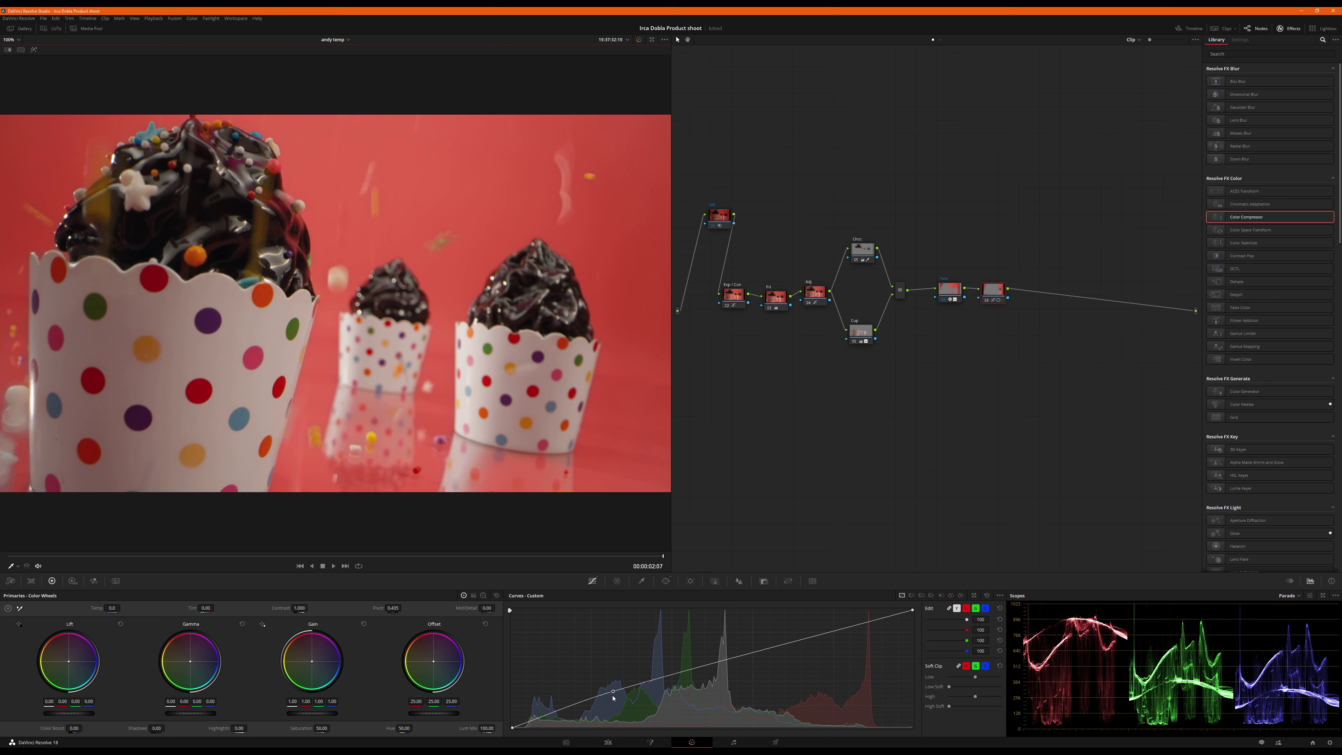
Move the circular window node's curve point toward mid-tones and raise it slightly, comparing the image with the node disabled.
left_click_drag(613, 695, 658, 684)
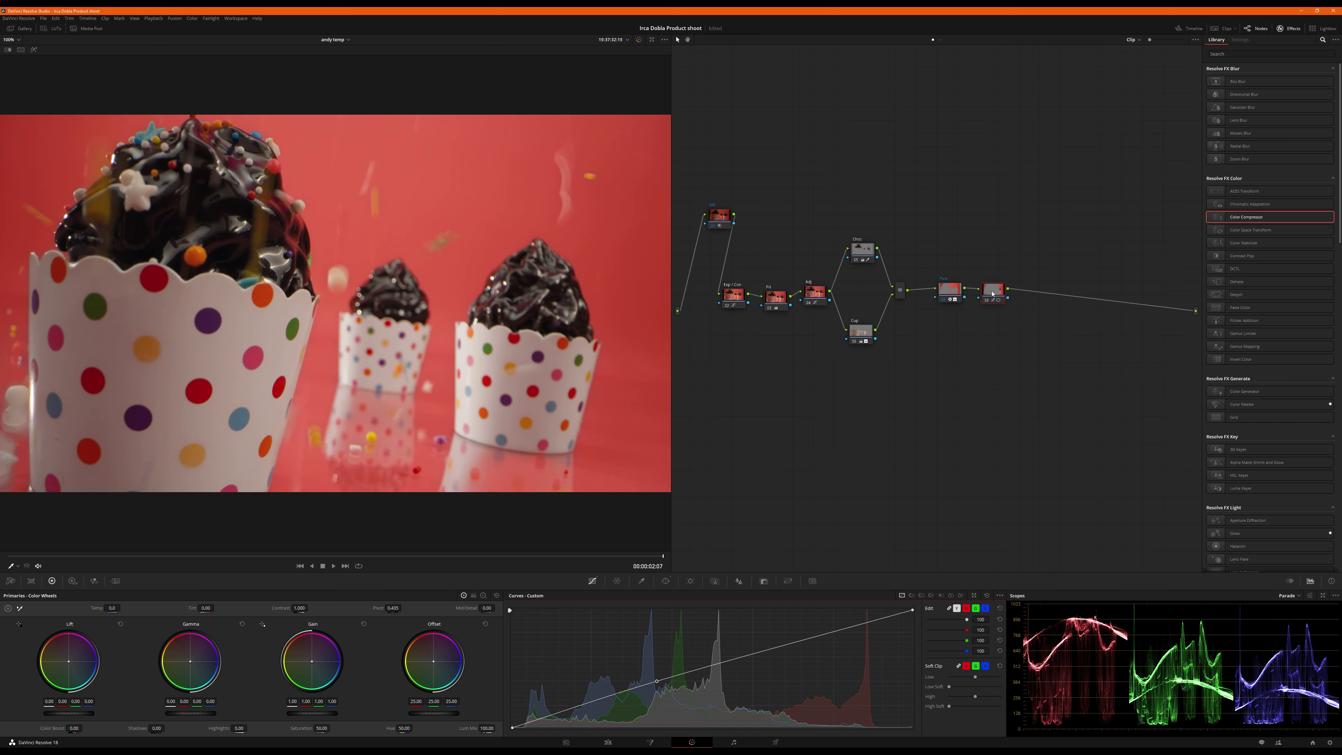
left_click_drag(992, 293, 990, 295)
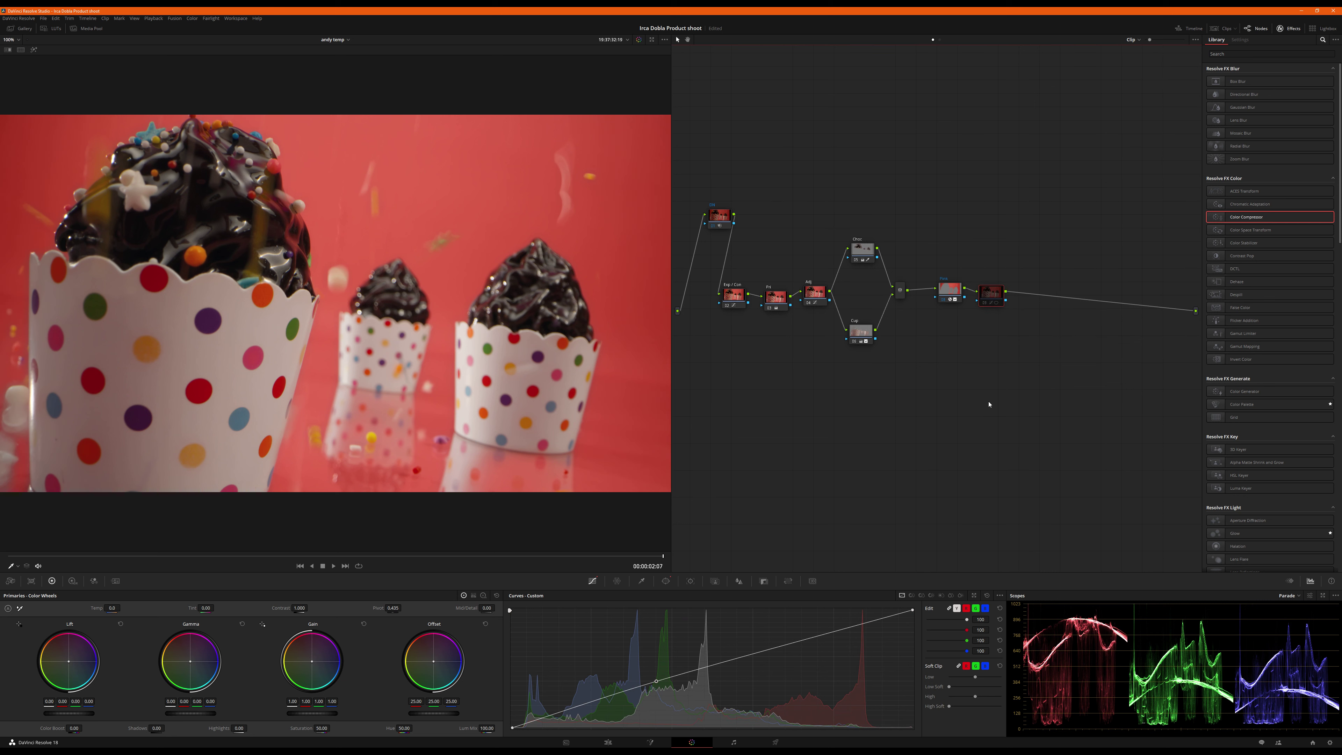
left_click_drag(657, 684, 650, 677)
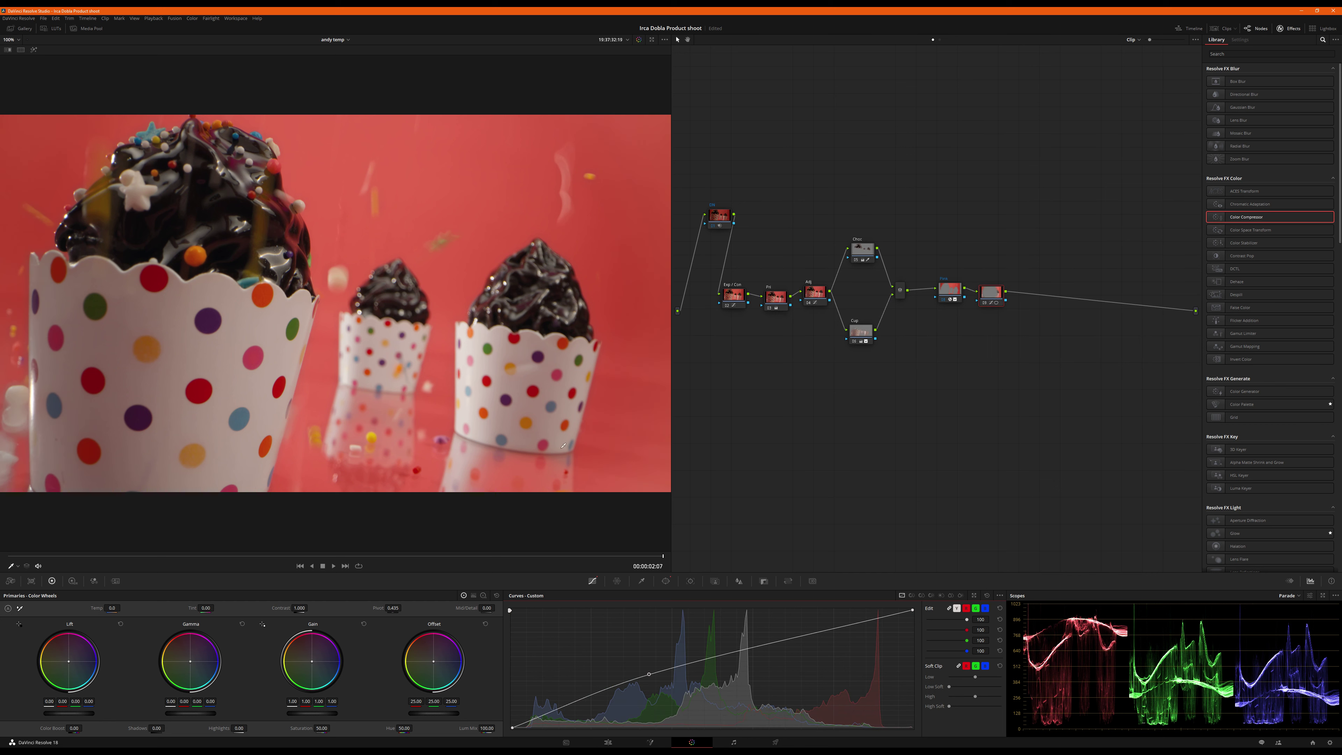
left_click(650, 676)
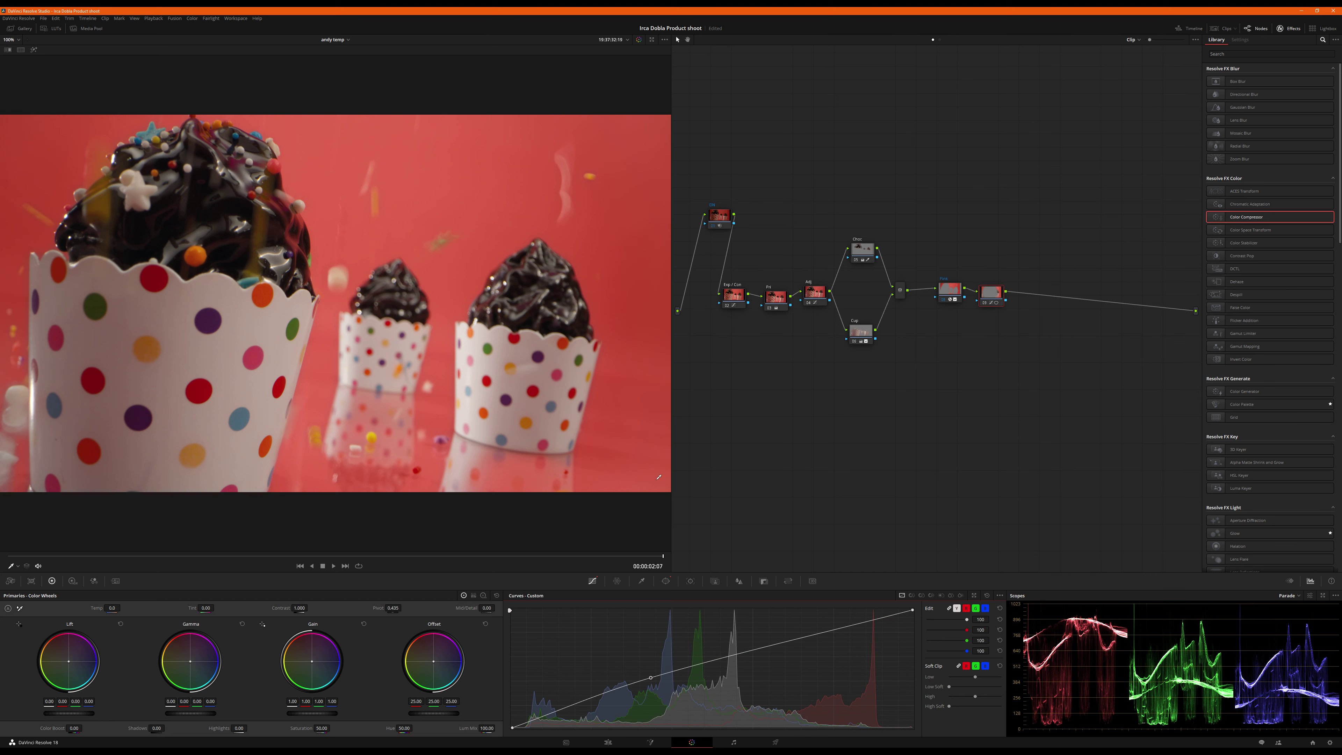
Compare the circular window node off and on, label it Rev Vig, and move it ahead of the background node.
left_click_drag(997, 297, 1000, 295)
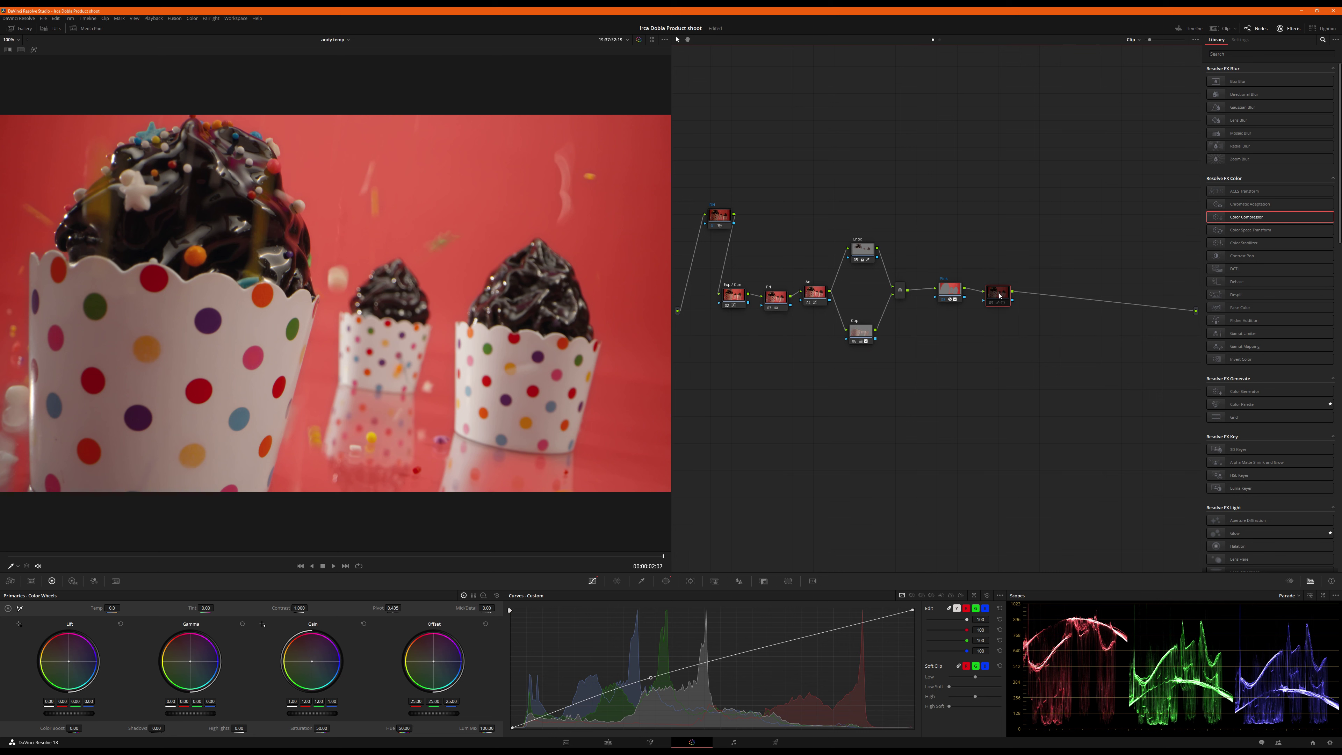
key("Delete")
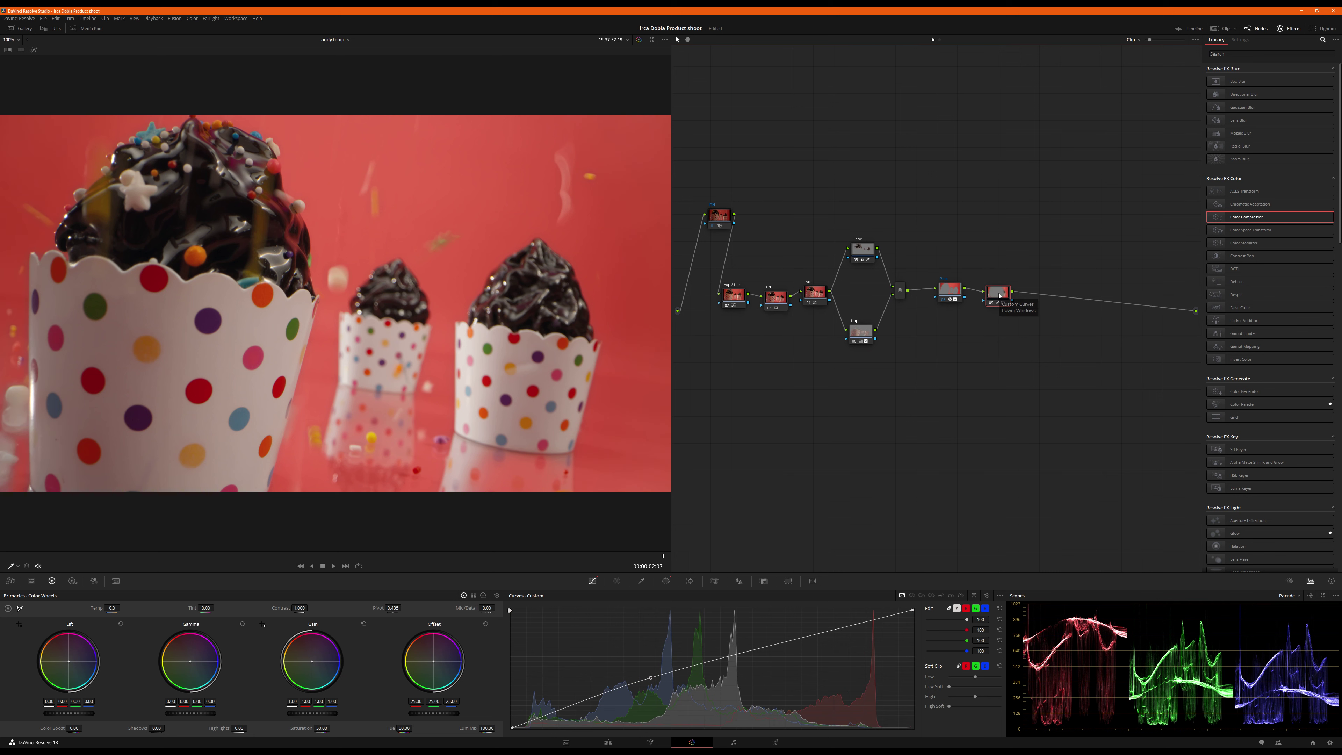
key("ctrl+z")
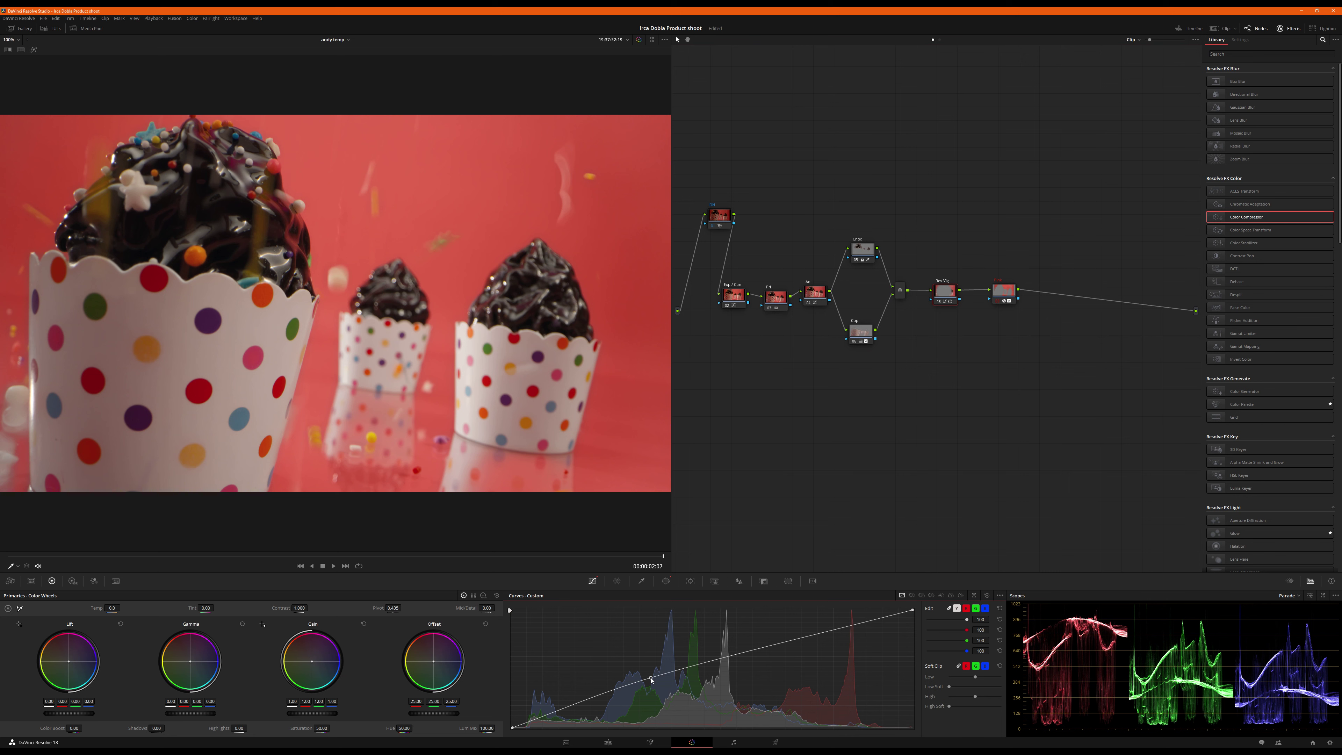
Place the background node closer to the Rev Vig node and lower the Rev Vig node's curve point slightly.
left_click_drag(1005, 293, 997, 293)
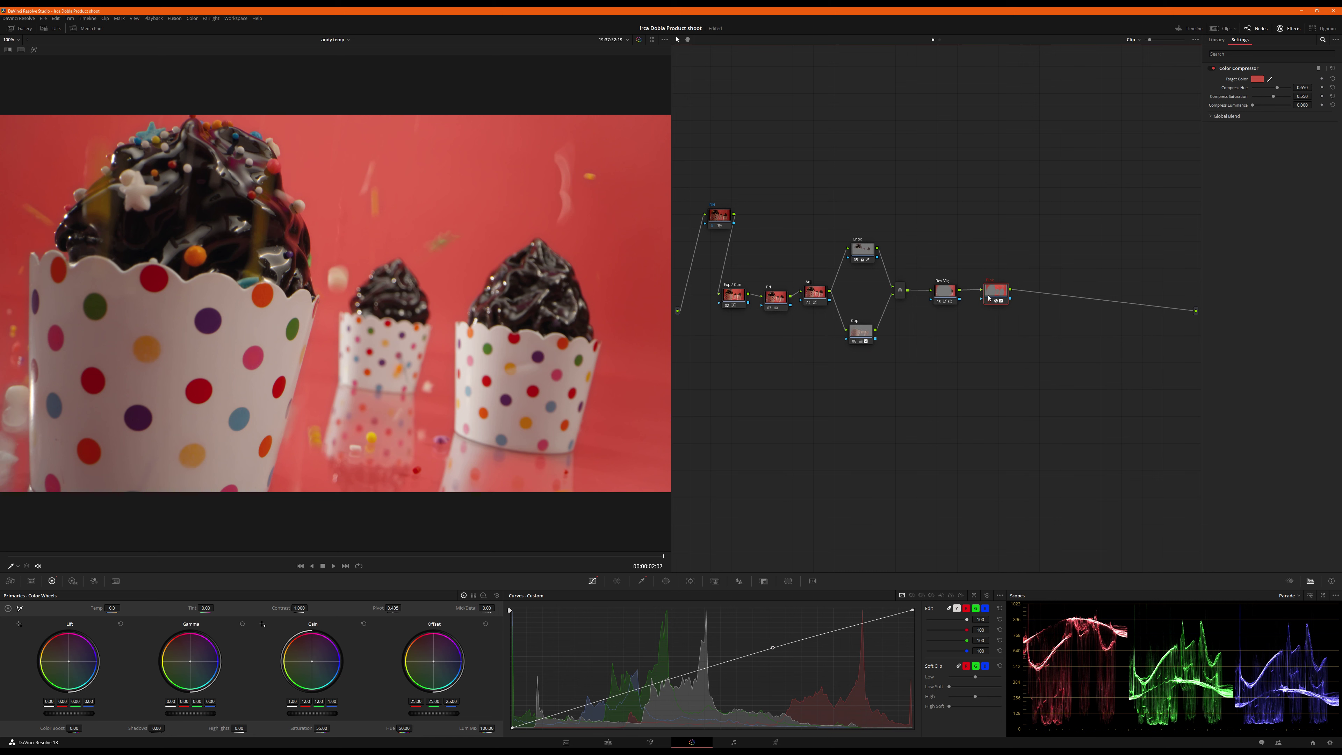
left_click(946, 294)
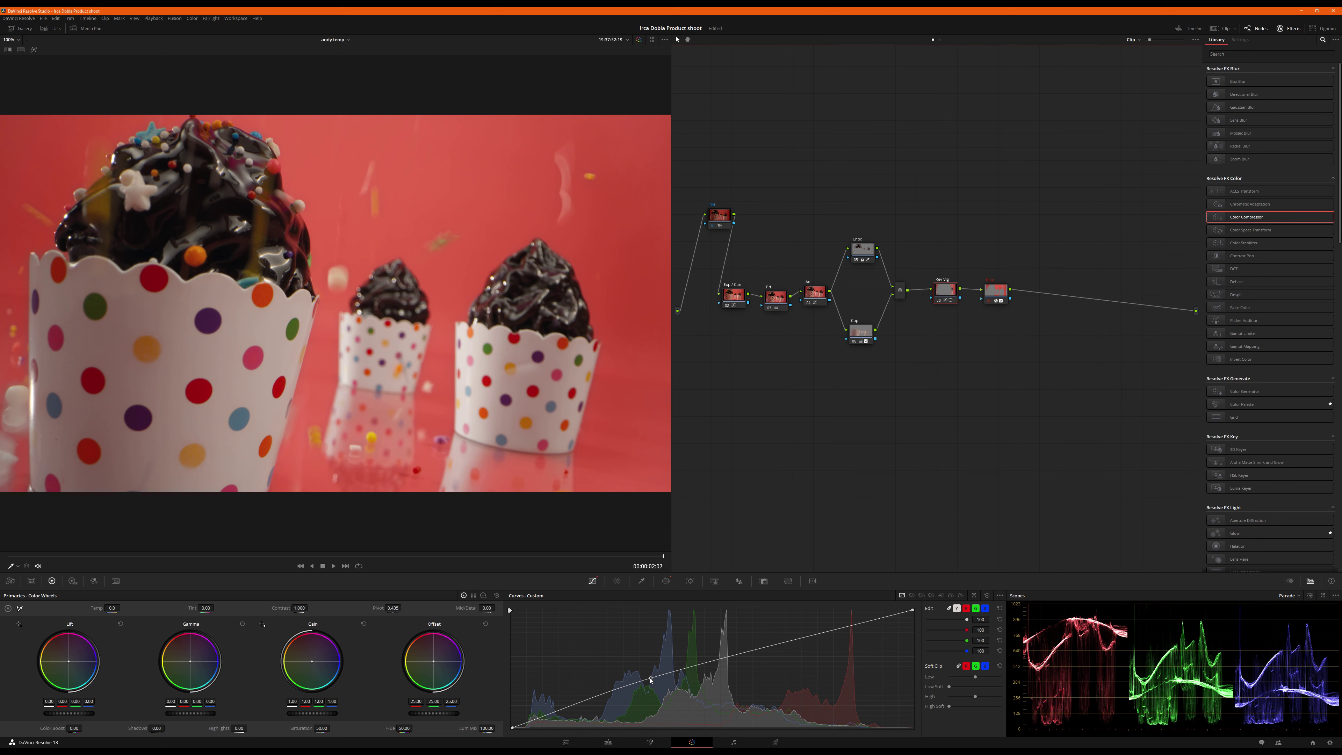
left_click_drag(652, 679, 653, 683)
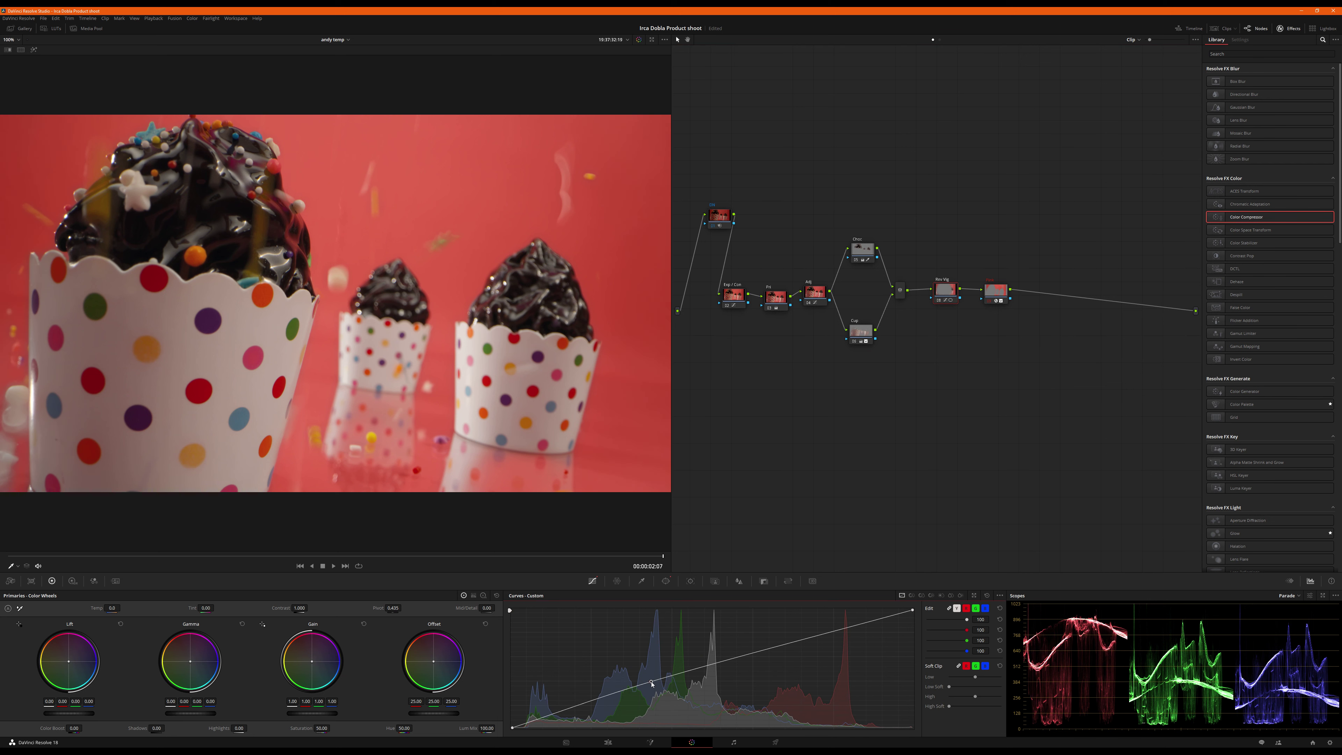
Add a serial node after the background node, place it near the graph's output, and label it Sharp.
key("alt+s")
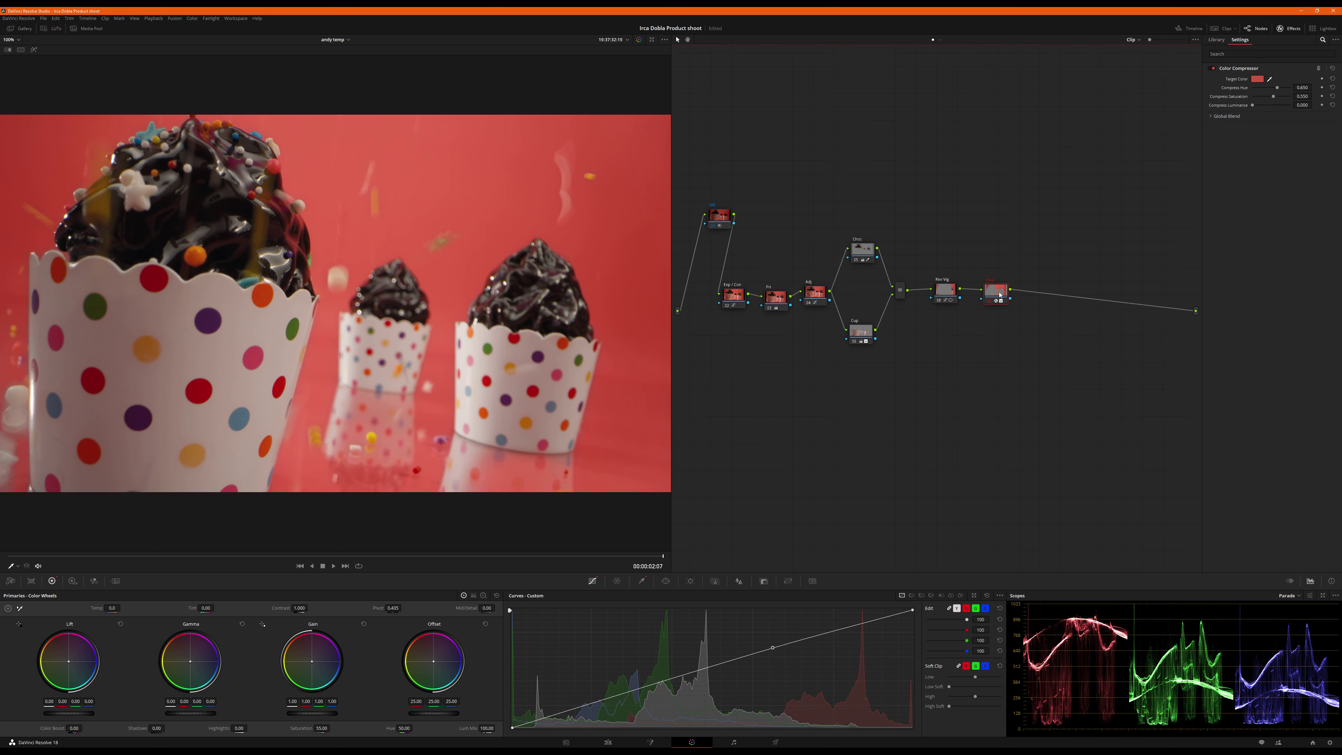
left_click_drag(1038, 296, 1153, 326)
right_click(1162, 337)
left_click(1165, 340)
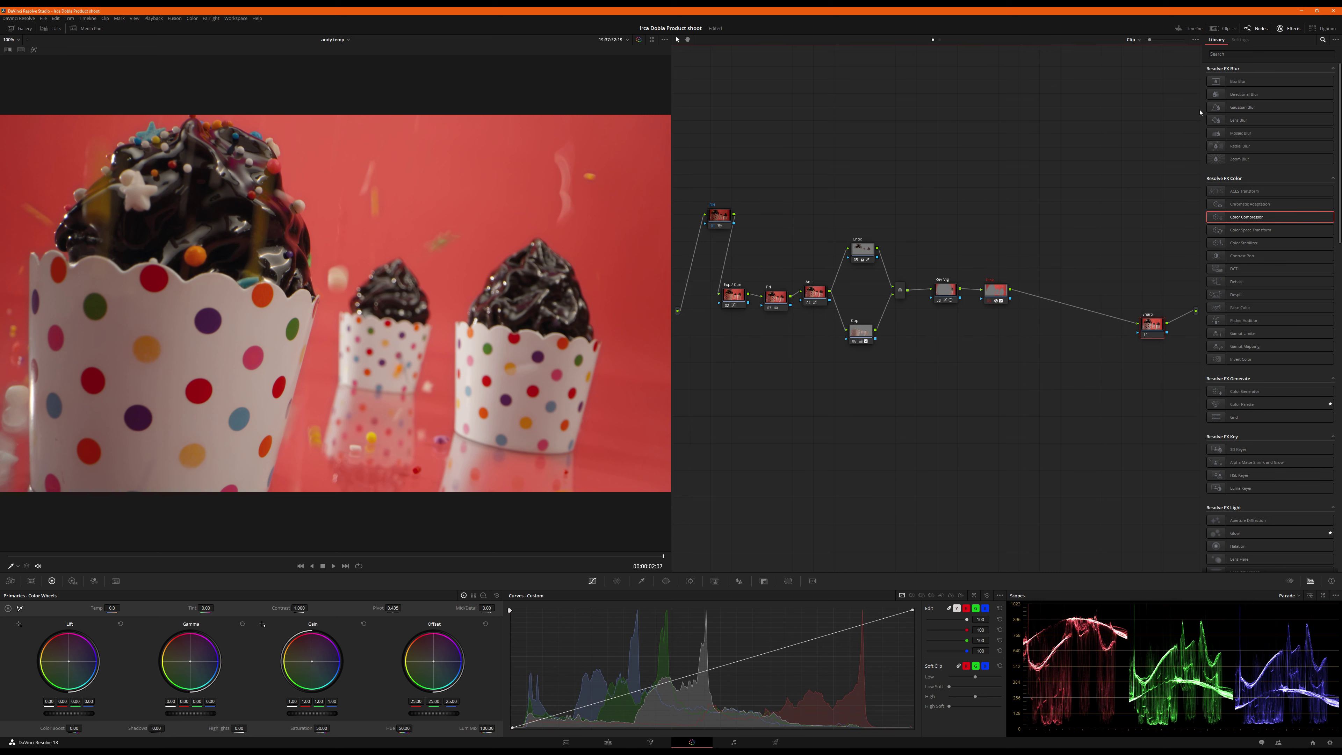
Sharpen the image on the Sharp node by setting its blur radius to 0.47.
left_click(739, 580)
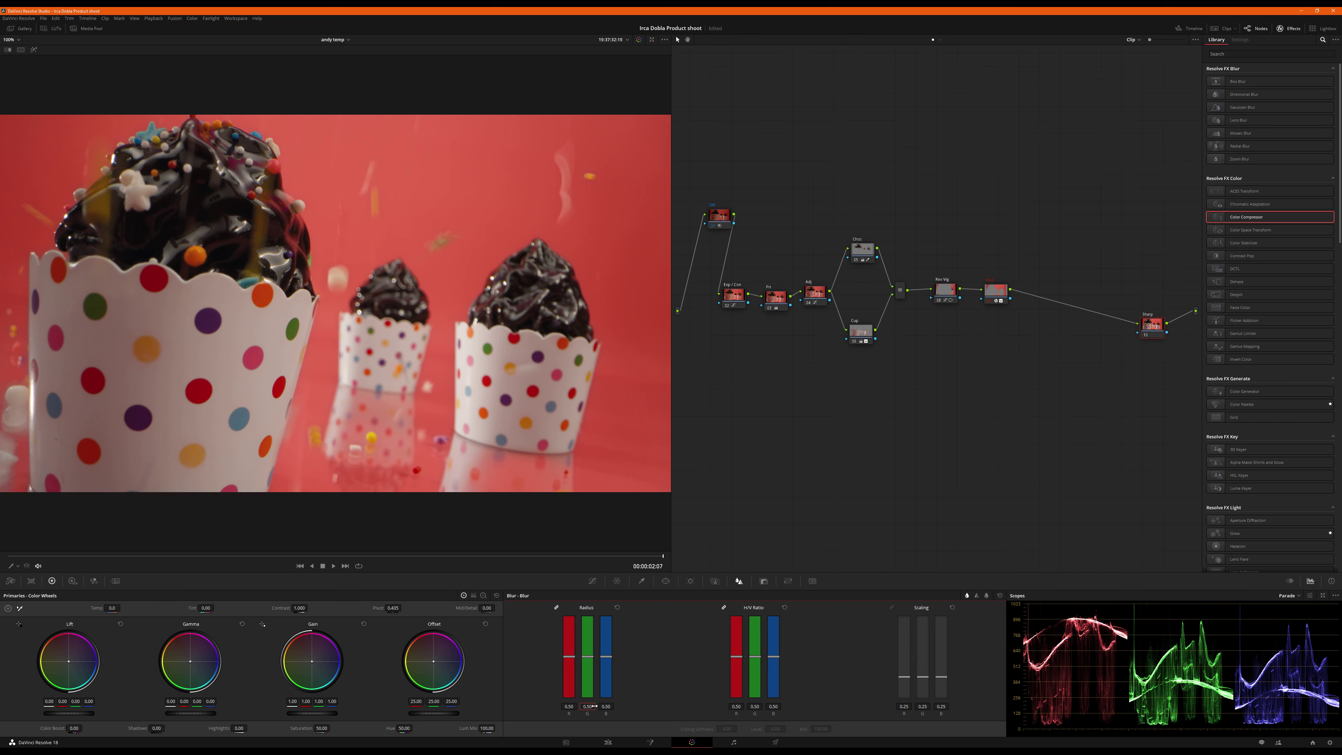
type("0.47")
key("Return")
left_click(1152, 326)
Reposition the Rev Vig and background nodes so they sit evenly spaced after the parallel mixer.
mouse_move(1011, 299)
left_mouse_down()
mouse_move(997, 294)
mouse_move(1029, 295)
left_mouse_up()
left_click_drag(946, 289, 1009, 299)
left_click(1022, 298)
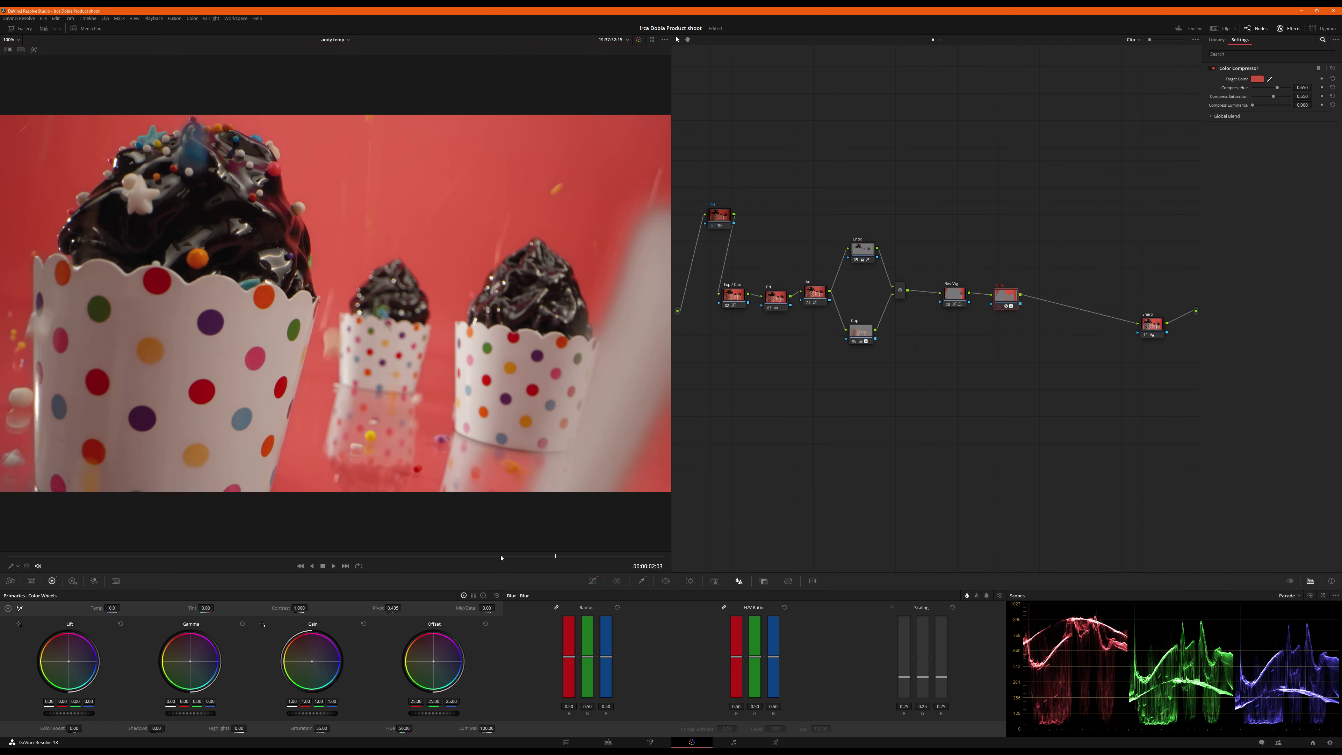
Play the graded clip from near its start and scrub through to the last frame to check the grade.
left_click(115, 555)
key("space")
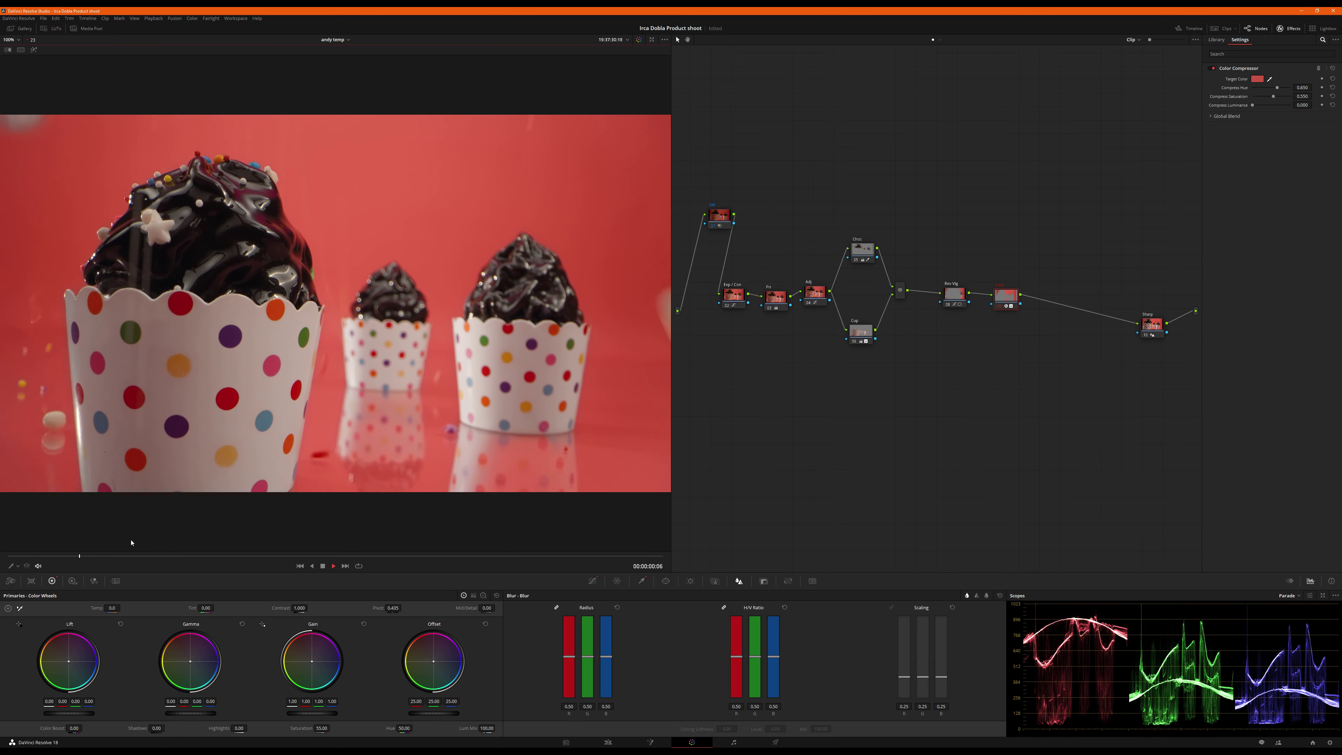
key("space")
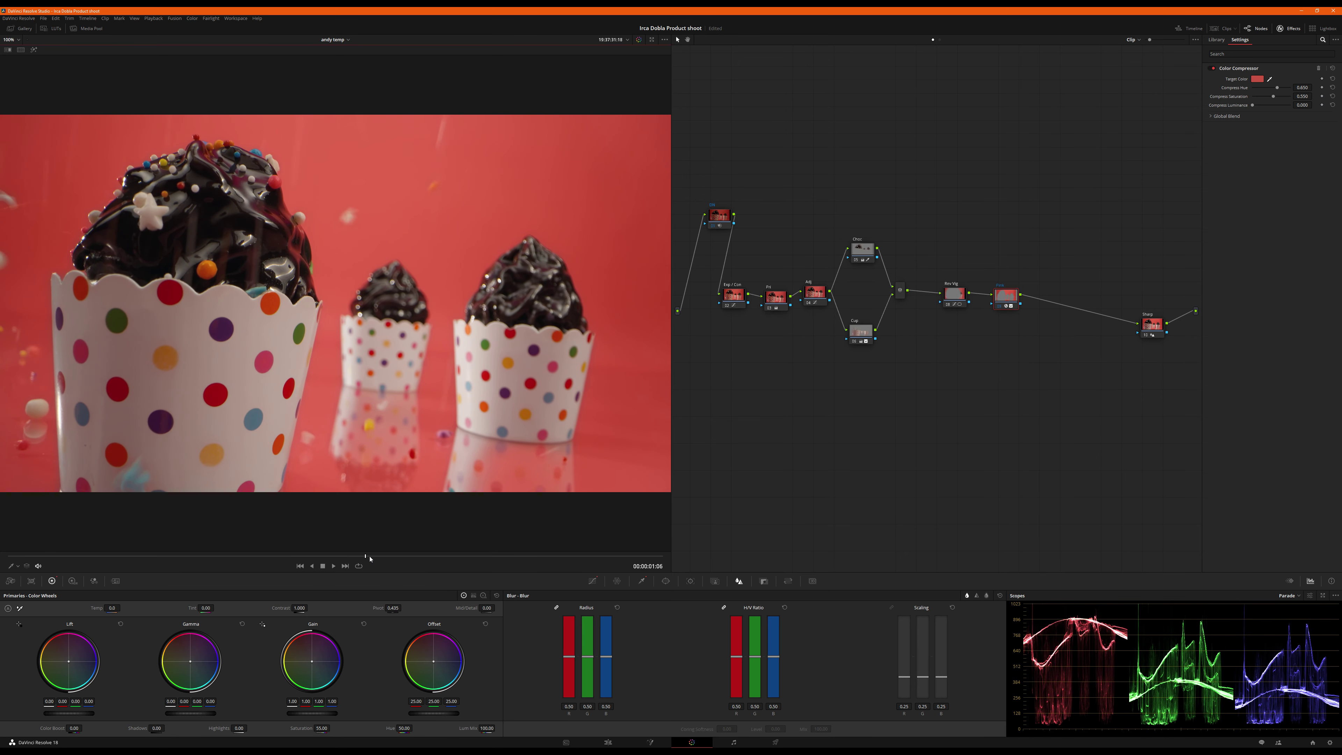
left_click_drag(374, 558, 710, 566)
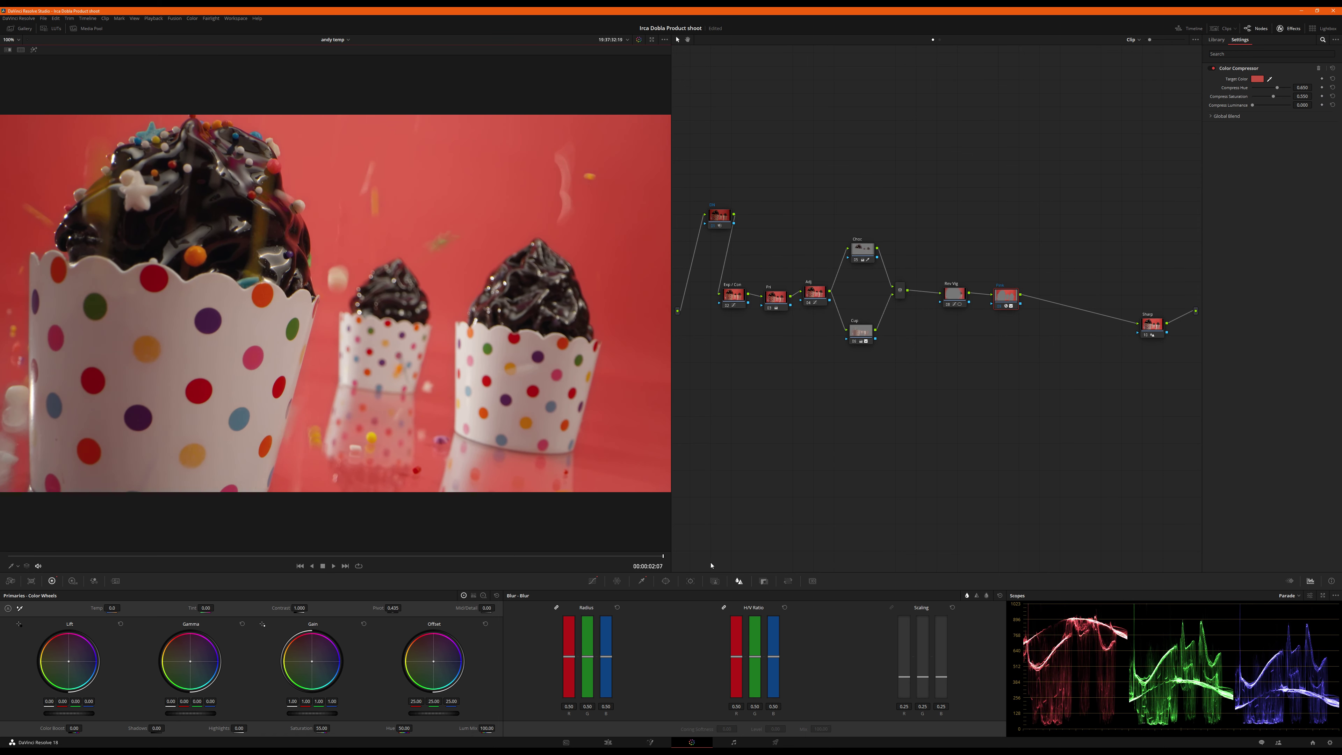
Save the project, show the custom curves again, and disable every node in the graph.
key("ctrl+s")
left_click(592, 581)
left_click_drag(703, 172, 1193, 408)
key("ctrl+d")
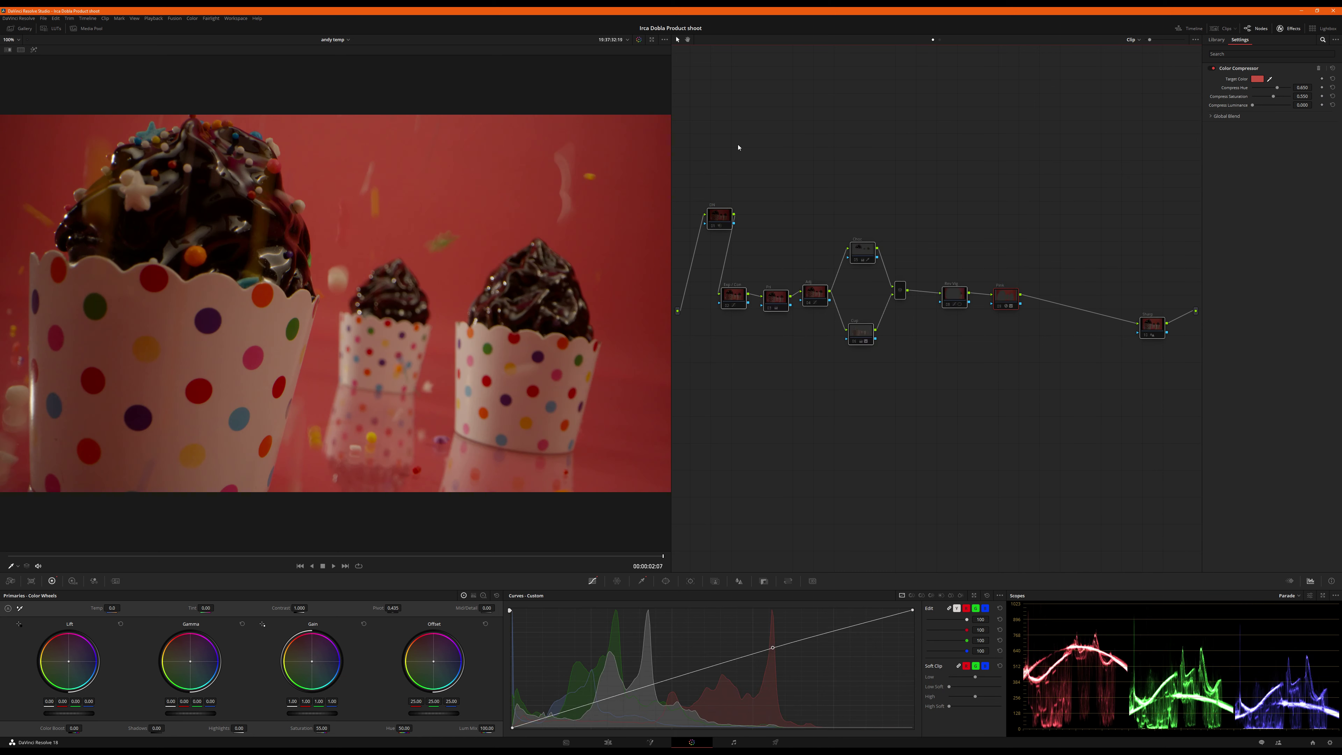
Re-enable the noise reduction, exposure, balance and following serial node one by one to review each correction.
left_click_drag(723, 222, 716, 218)
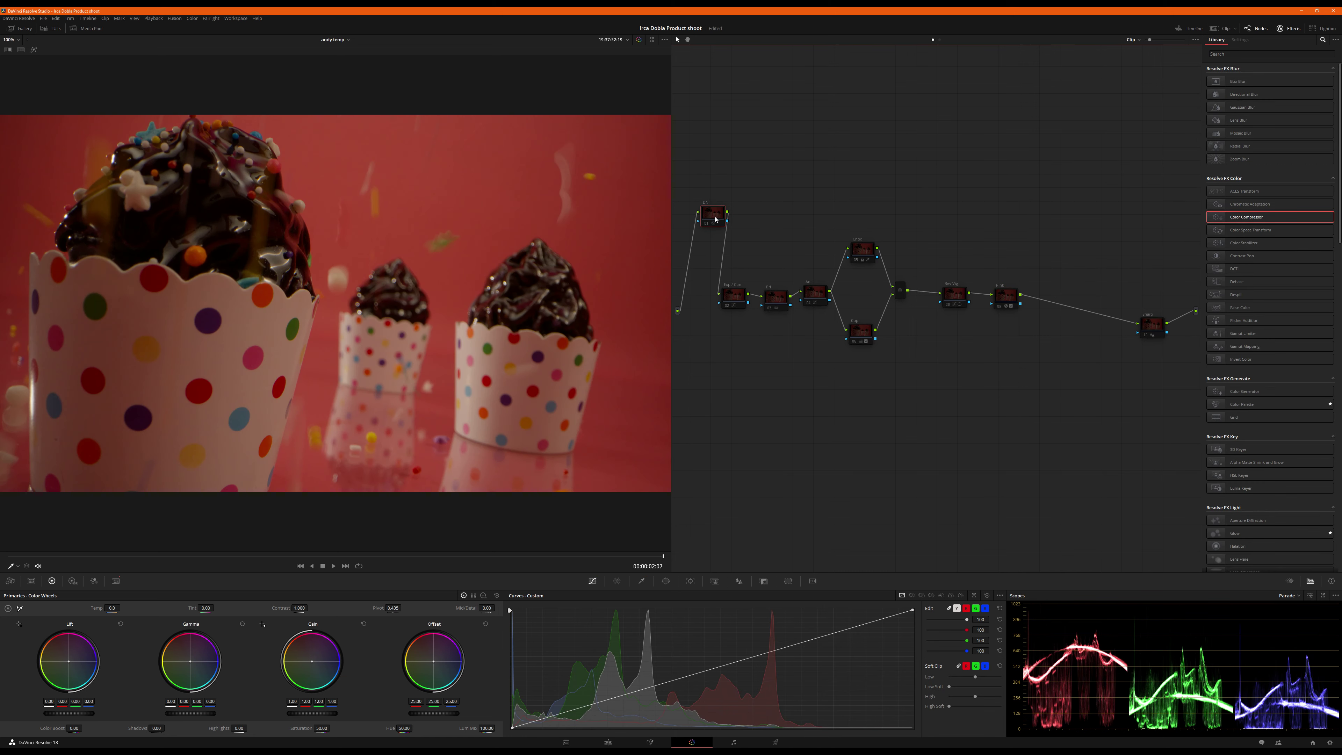
left_click(715, 218)
left_click(738, 303)
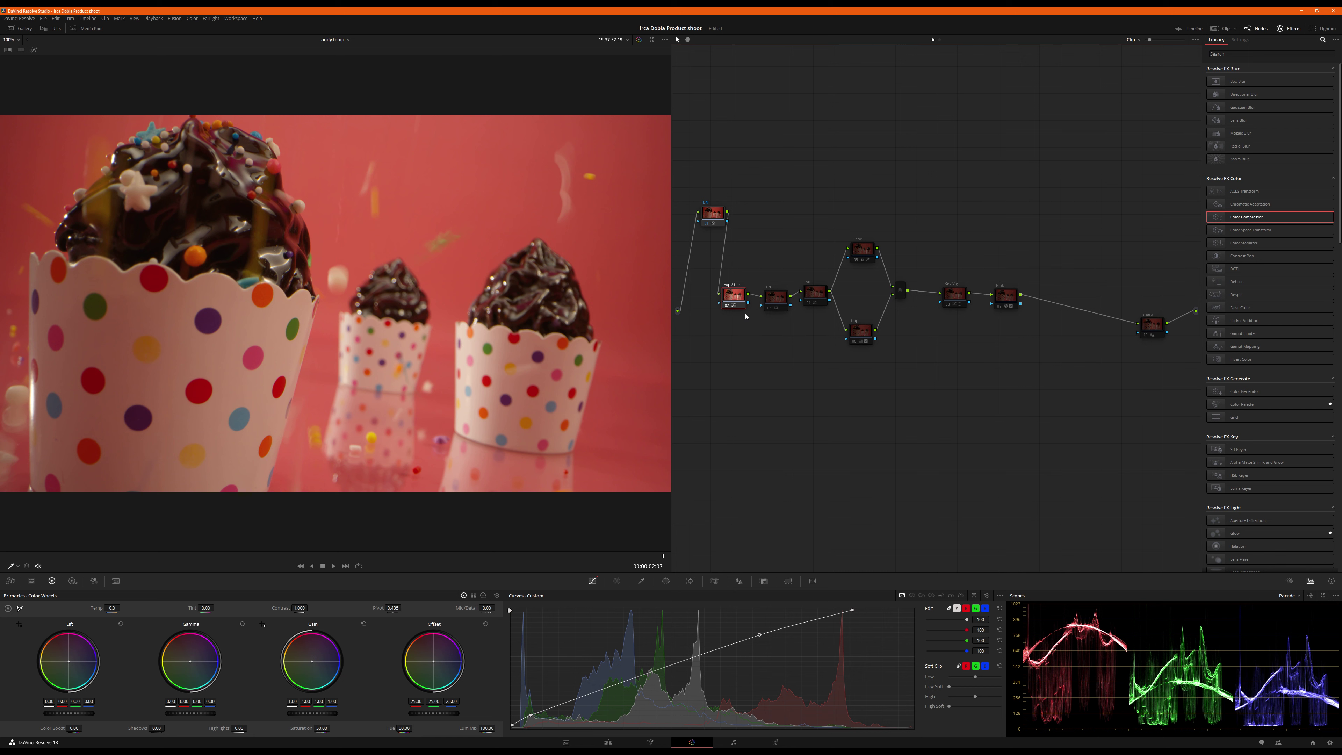
left_click(773, 299)
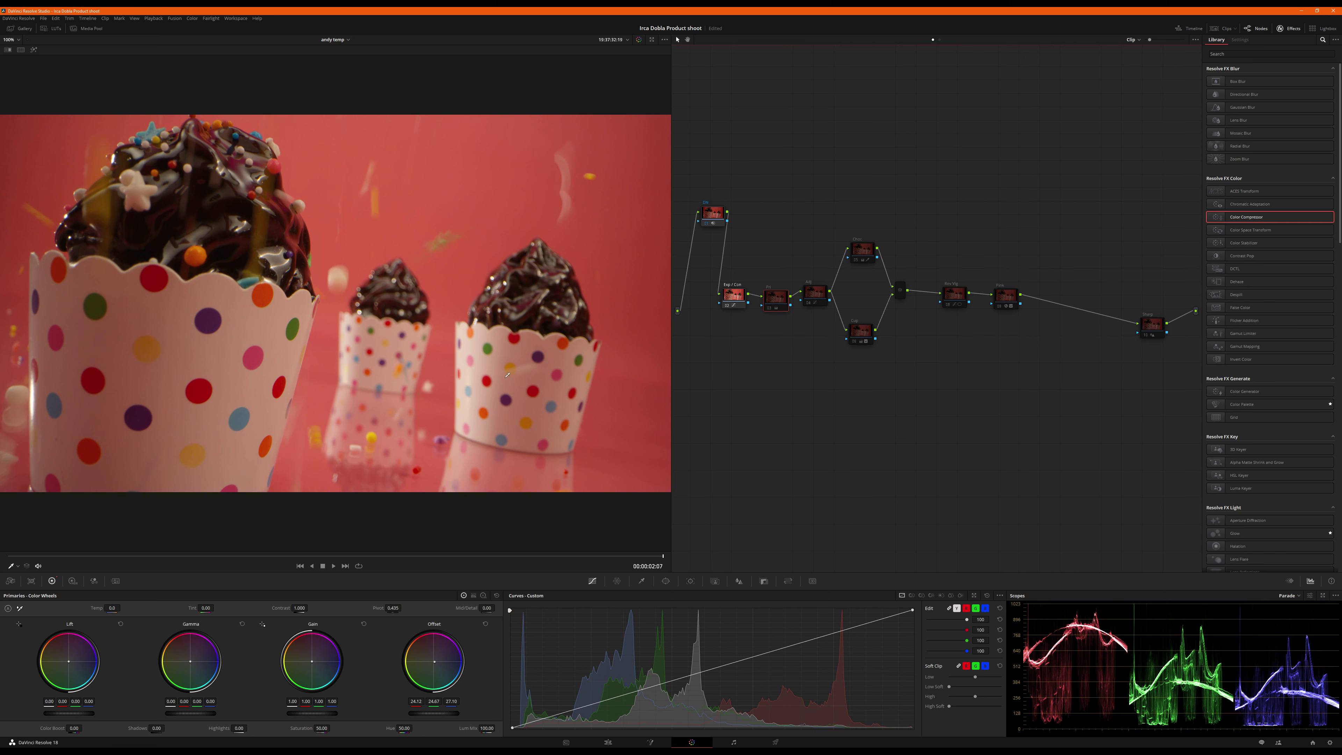
left_click(815, 298)
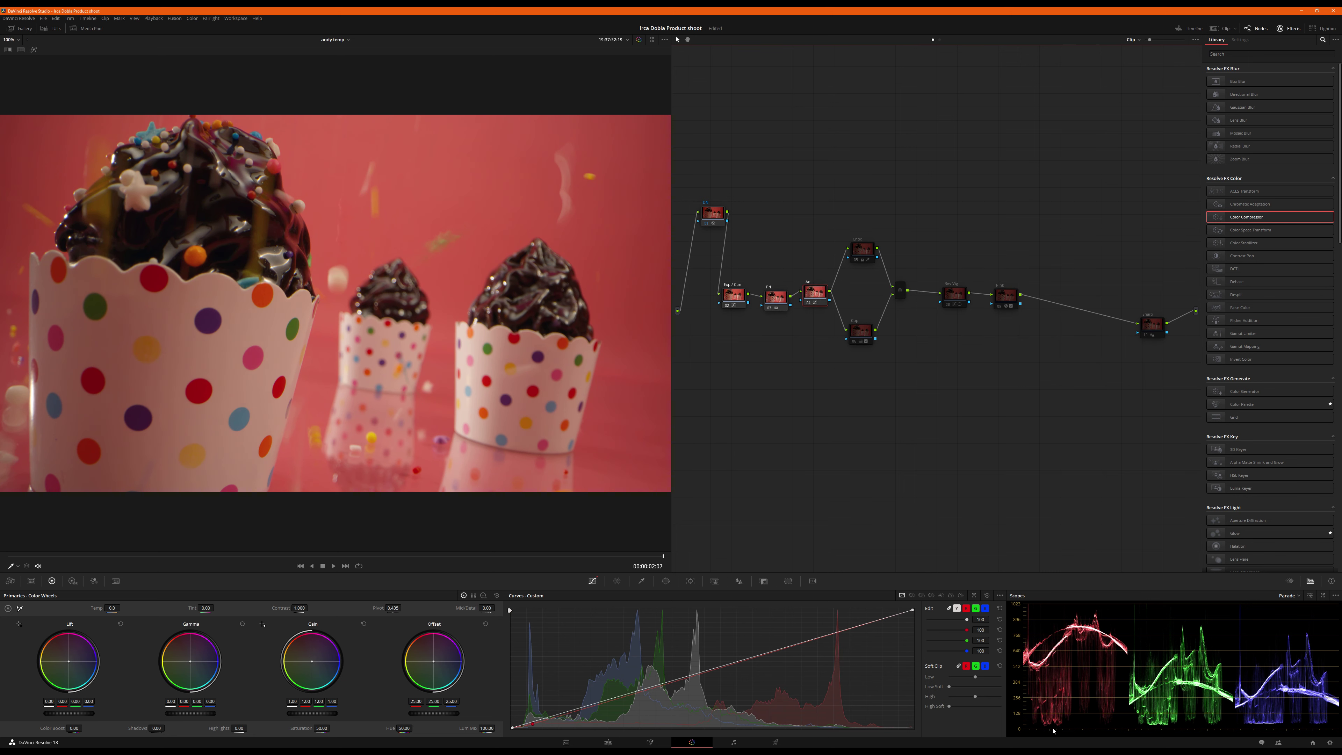
Re-enable the chocolate node and toggle it off and on to review its effect.
left_click(863, 335)
left_click(863, 333)
key("ctrl+d")
key("ctrl+d")
key("ctrl+d")
key("ctrl+d")
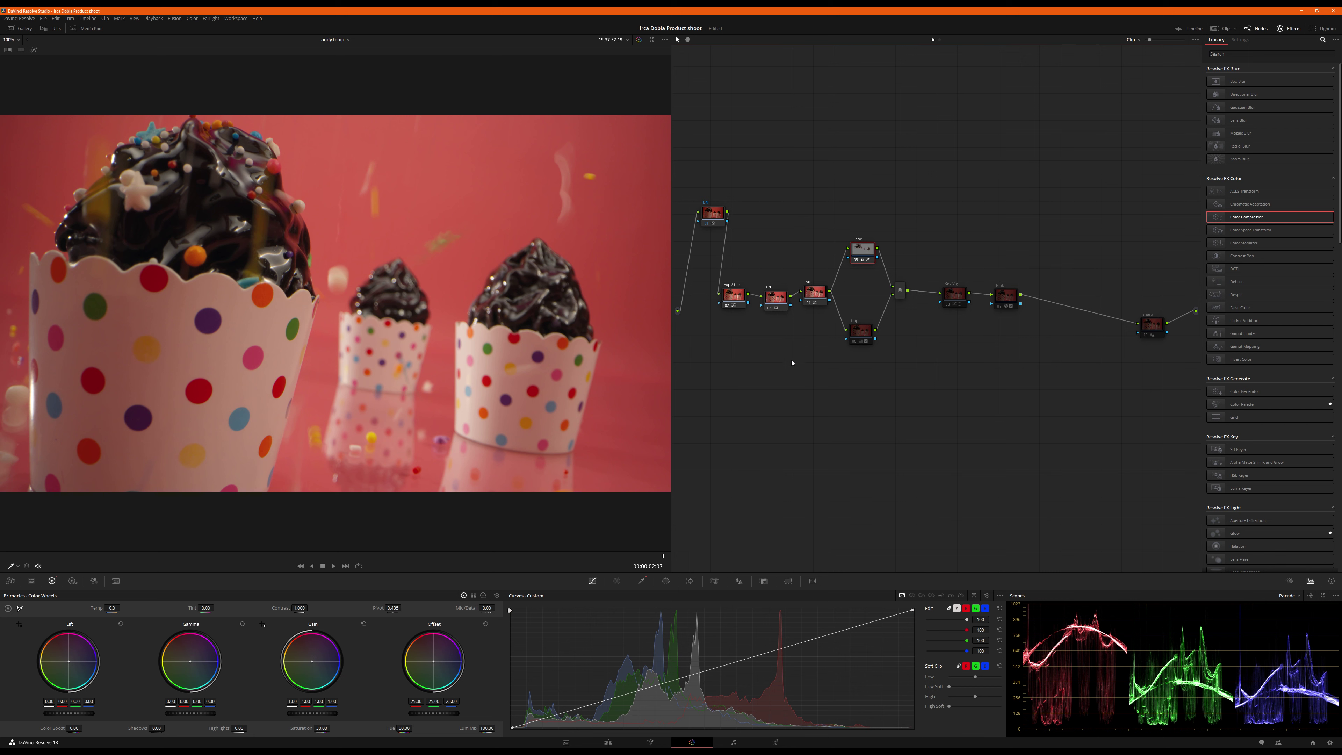
Re-enable the cup node, lower its mid curve point slightly, and compare the cups with the node off and on.
left_click(868, 334)
key("ctrl+d")
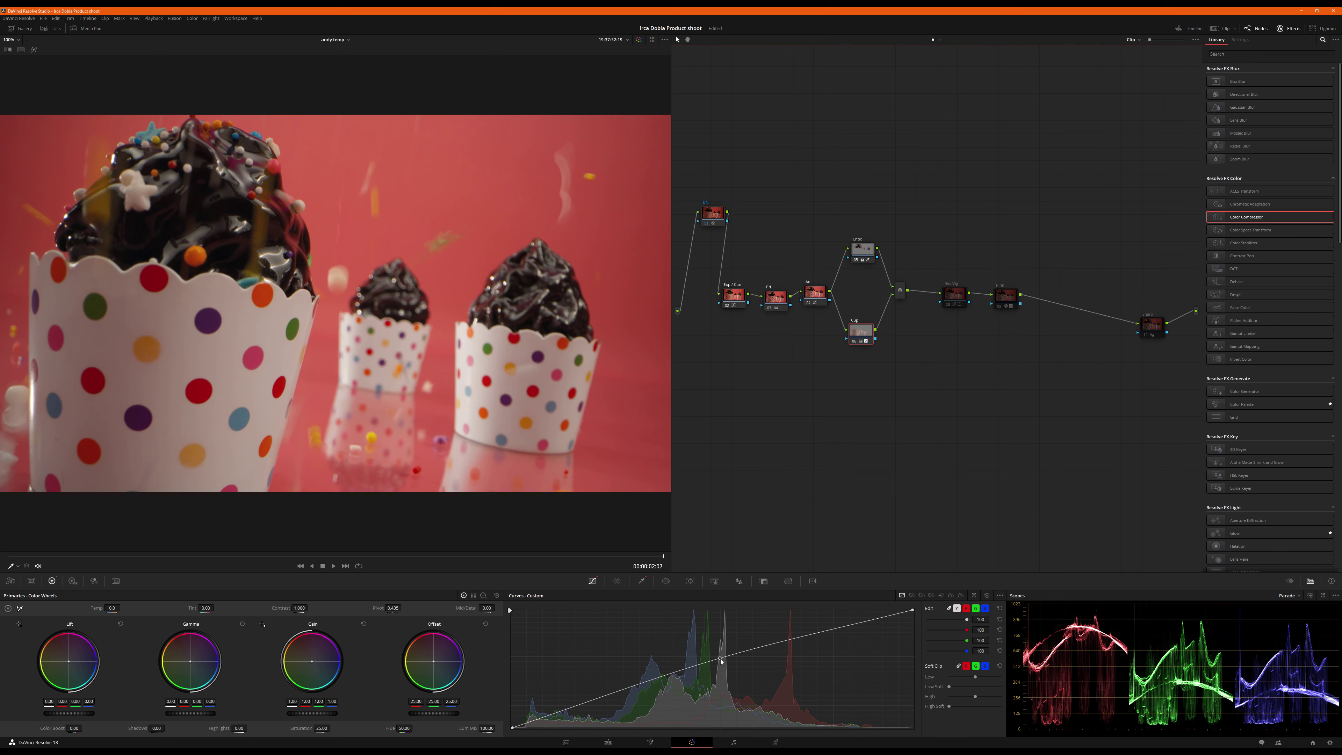
left_click_drag(720, 659, 722, 662)
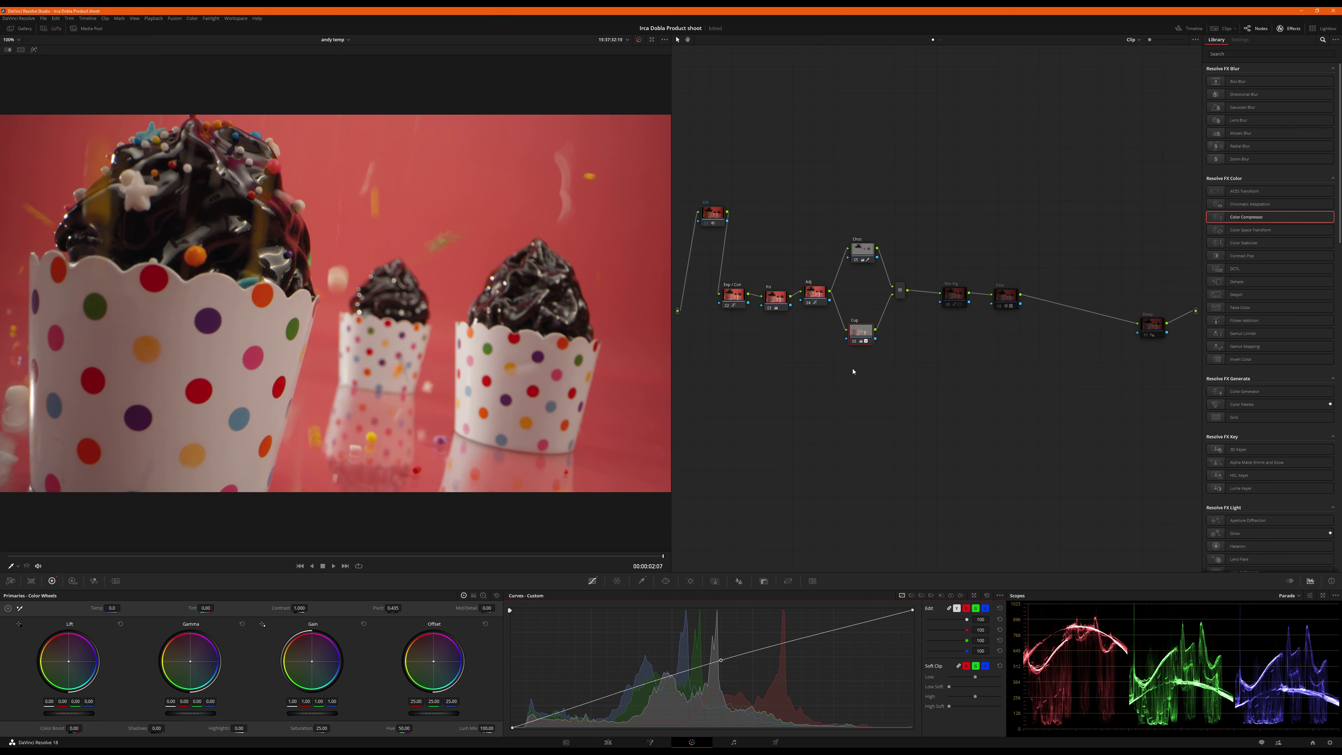
key("ctrl+d")
key("ctrl+d")
Re-enable the Rev Vig node and toggle it off and on to review the frame edges.
left_click(949, 297)
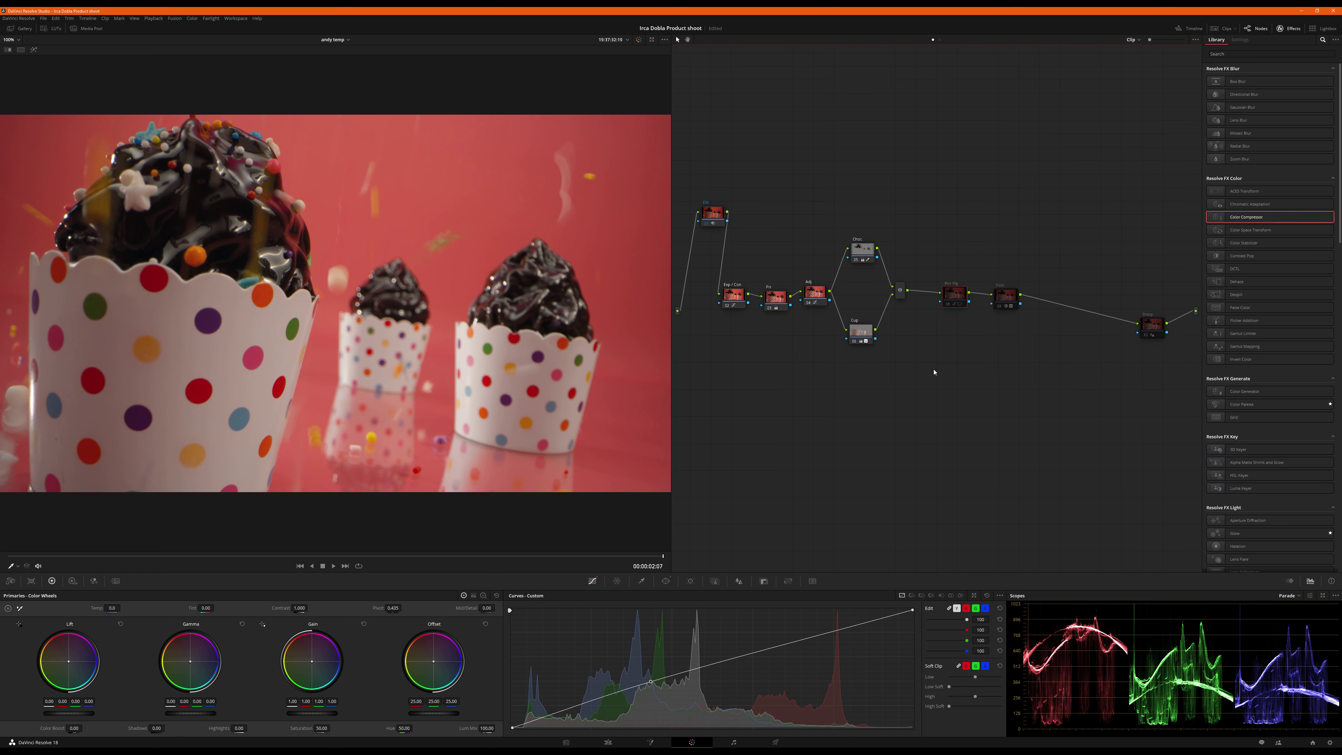
key("ctrl+d")
key("ctrl+d")
key("ctrl+d")
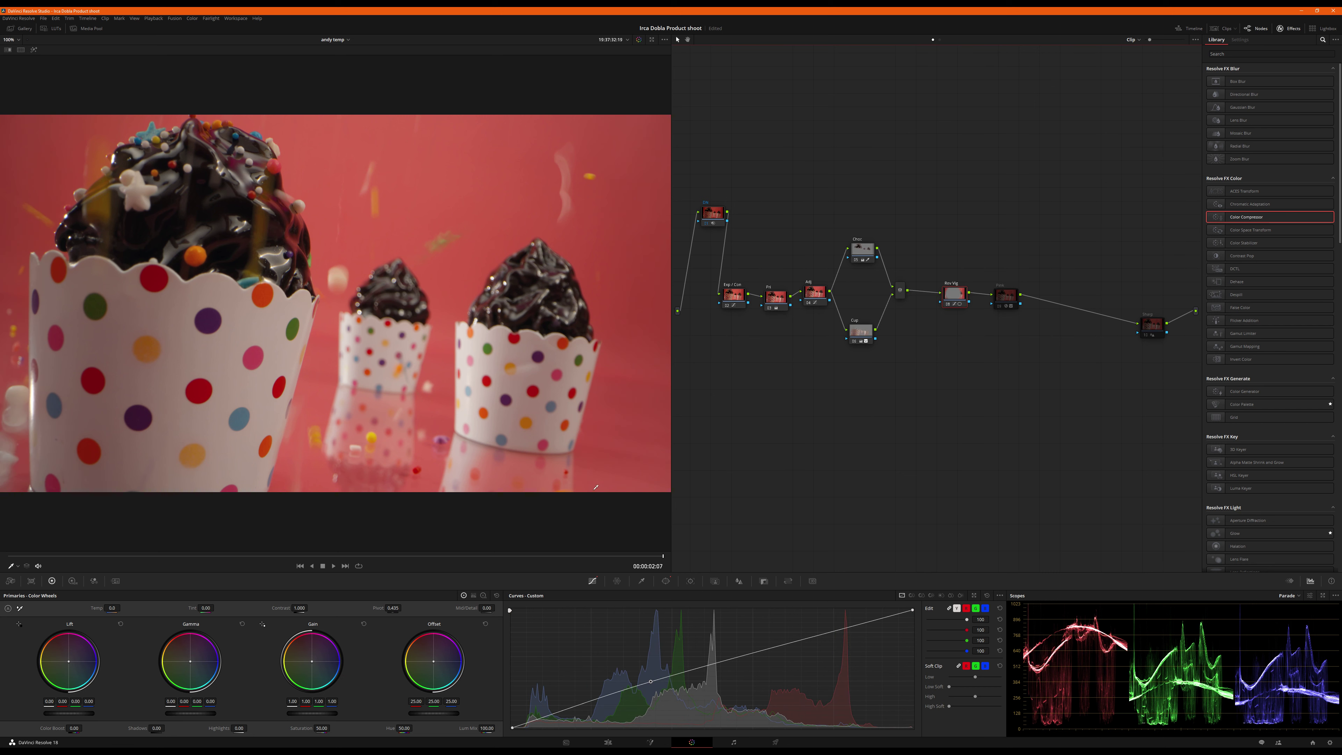
Re-enable the background node and toggle it off and on to review the red backdrop.
left_click(1007, 298)
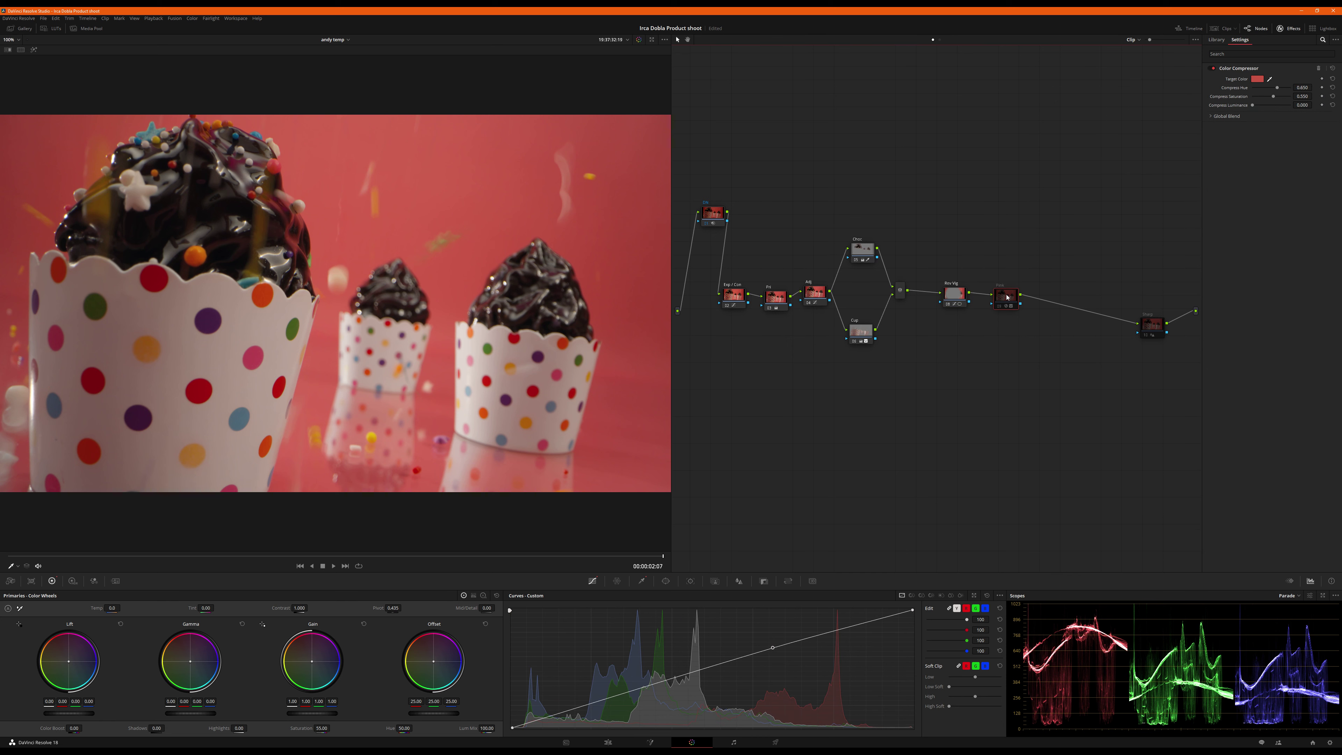
key("ctrl+d")
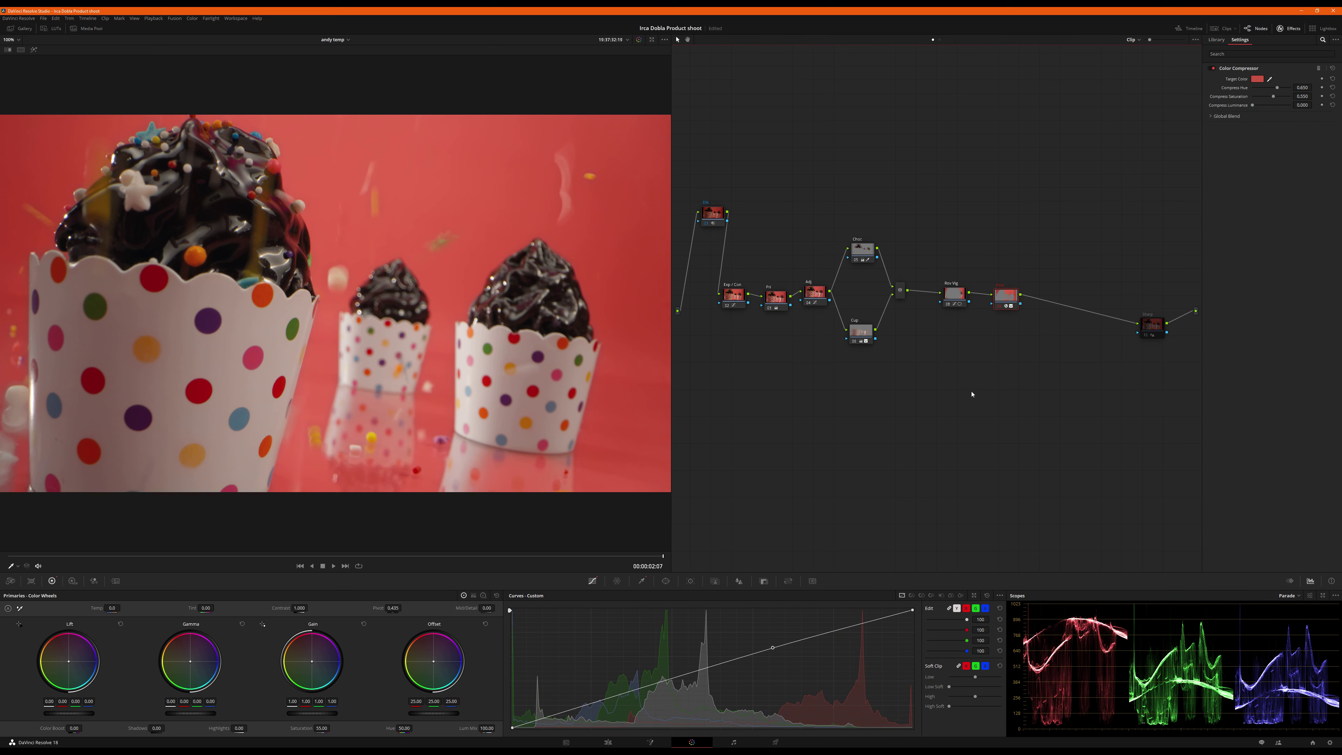
key("ctrl+d")
key("ctrl+d")
Re-enable the Sharp node and expand the viewer across the full window width.
left_click_drag(999, 309, 997, 307)
left_click(1142, 324)
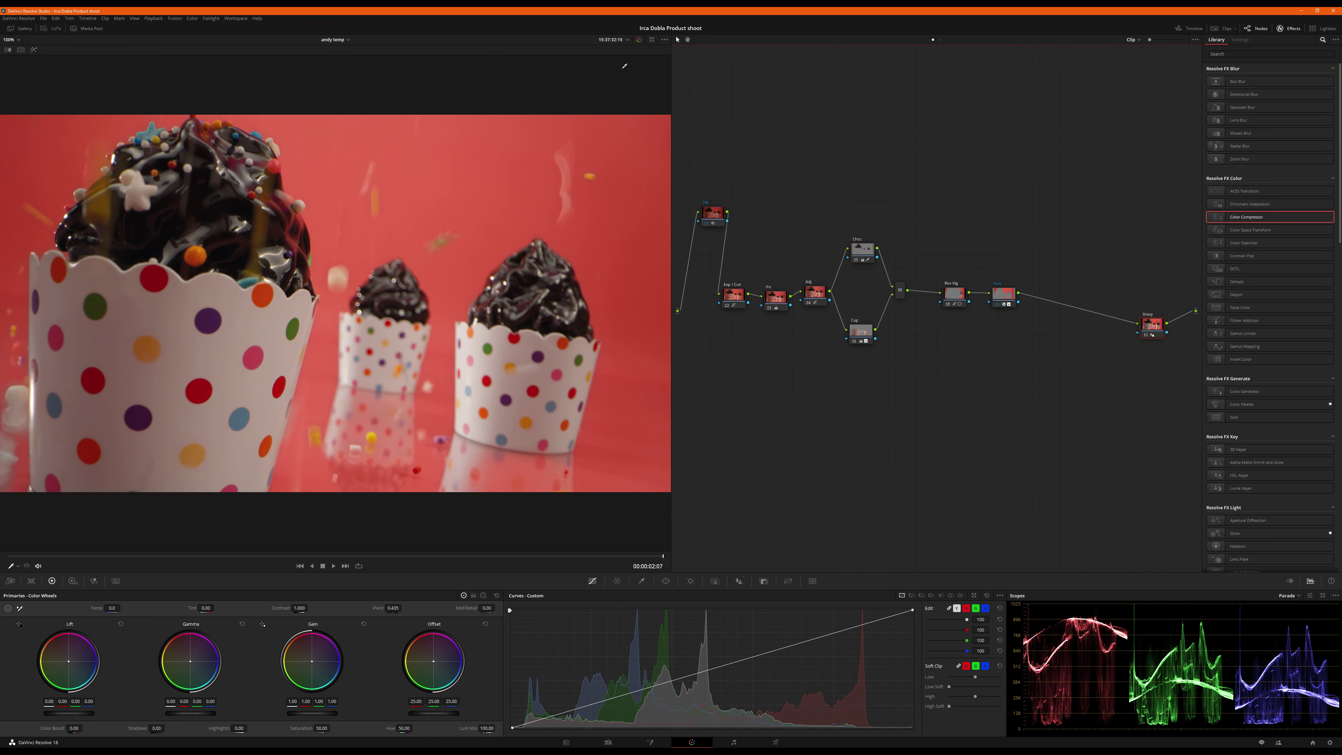
left_click(651, 39)
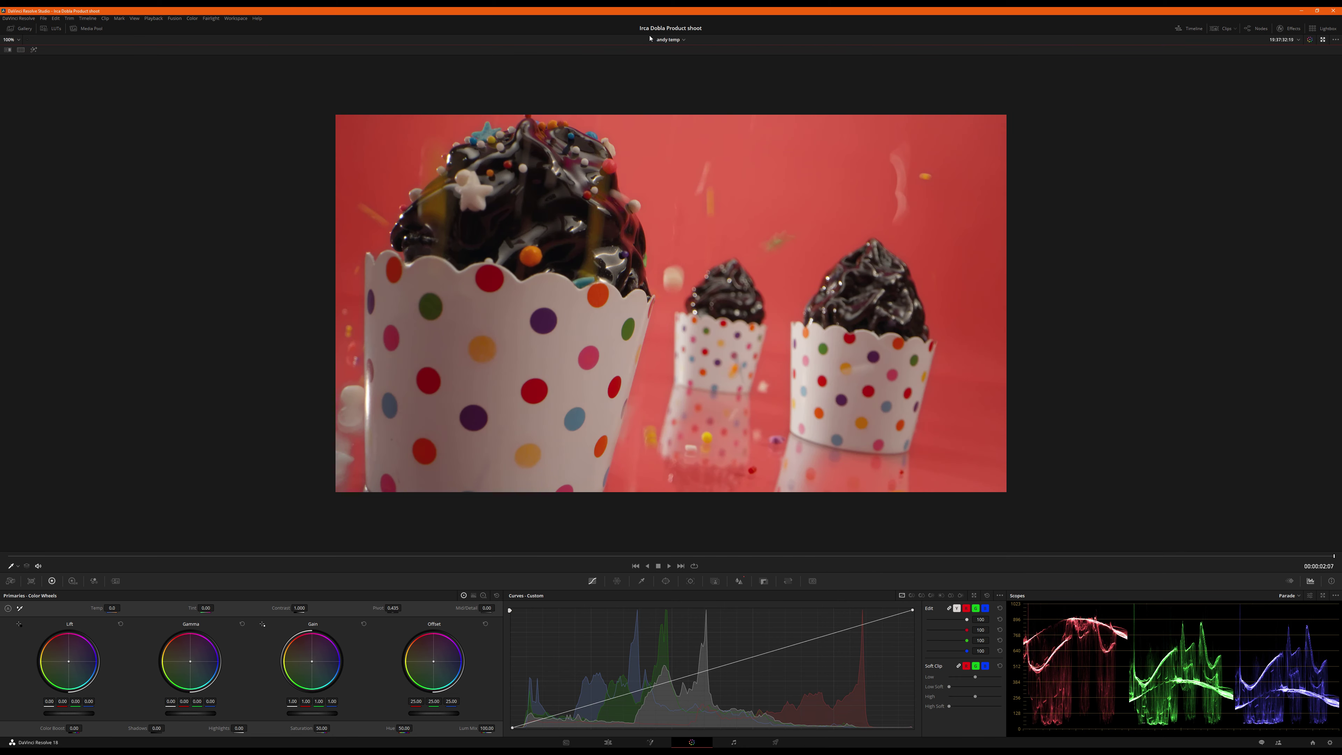